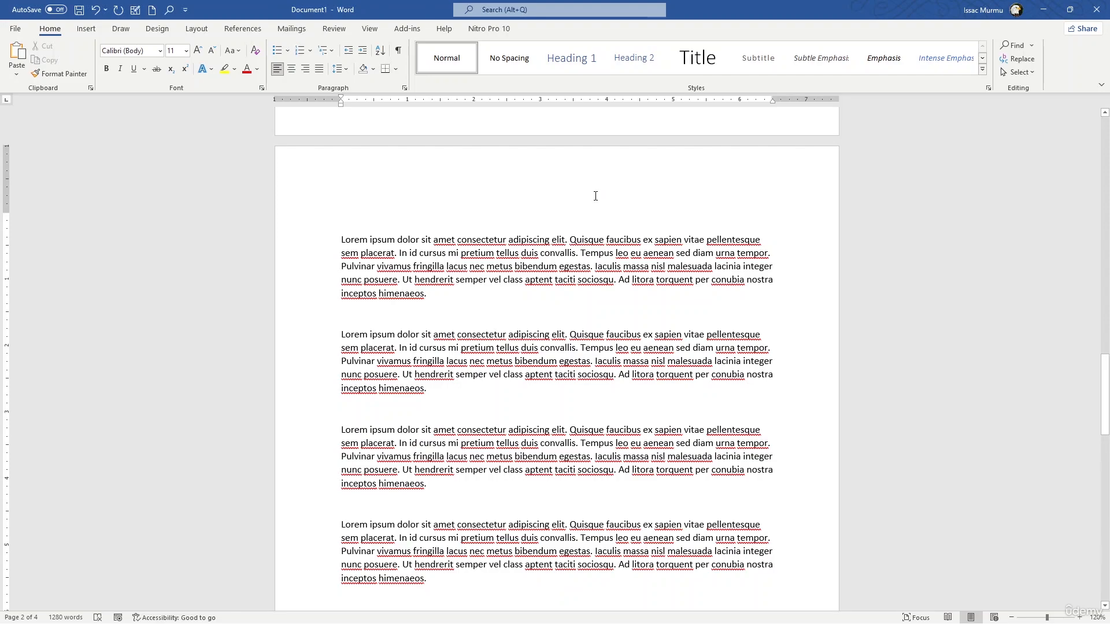
Look through the document's pages of placeholder paragraphs, checking the empty space above the text on each page
scroll(600, 209, up, 9)
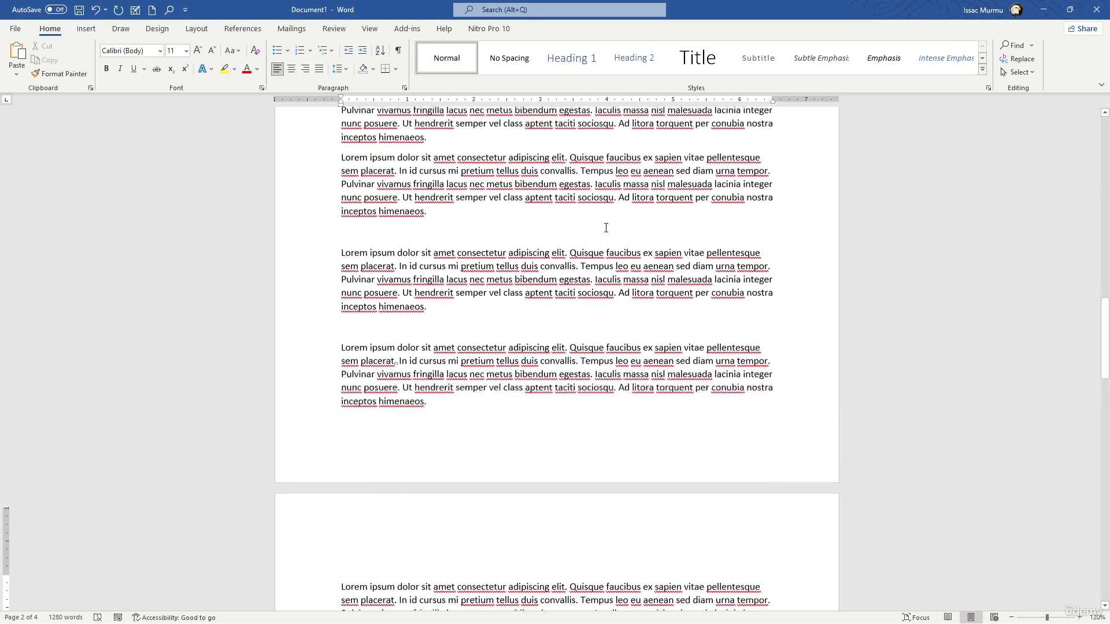
scroll(451, 243, up, 15)
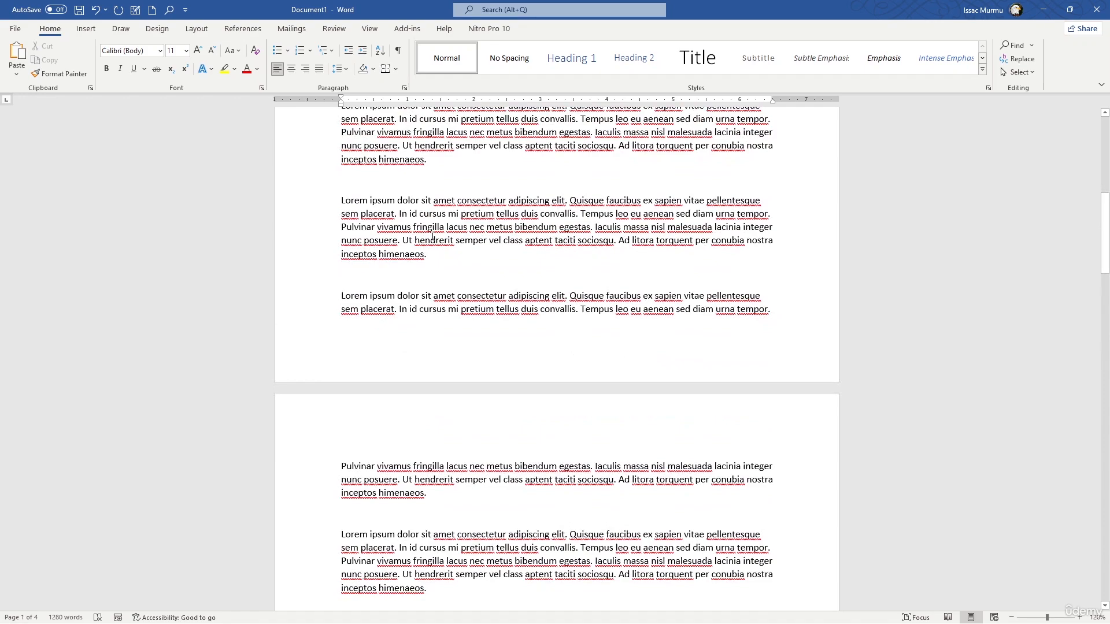
scroll(452, 228, down, 2)
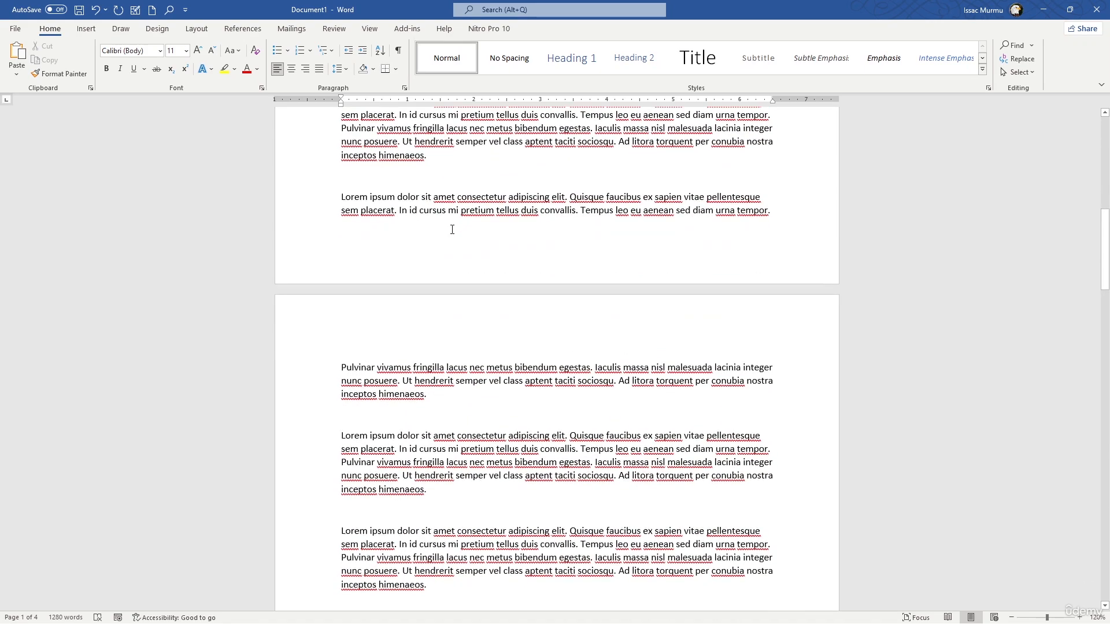
scroll(504, 209, up, 2)
scroll(504, 208, up, 12)
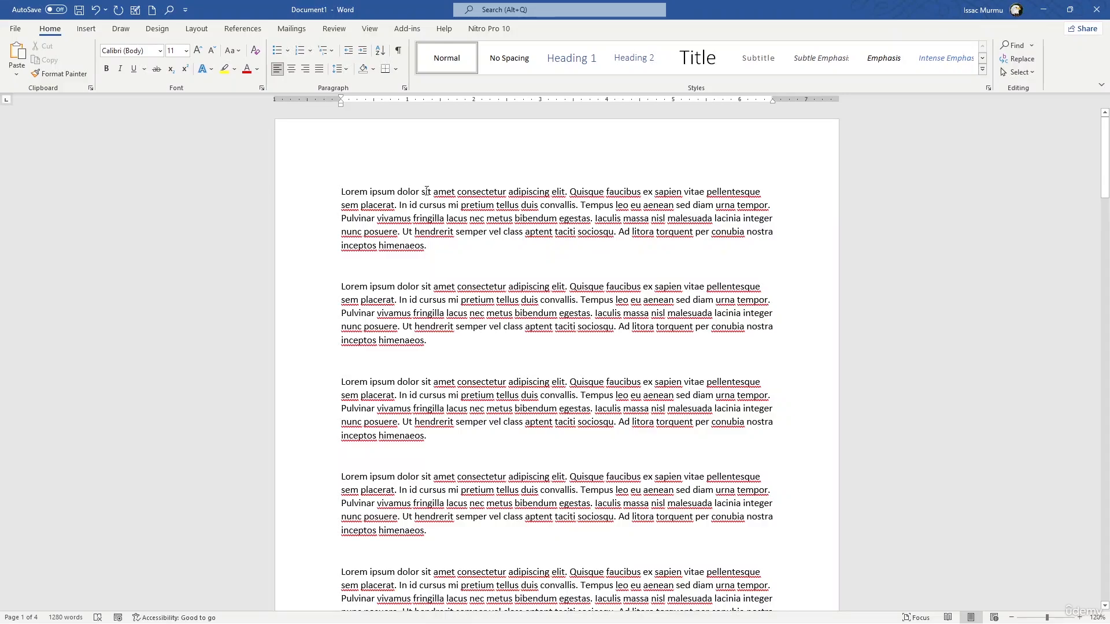
scroll(456, 214, down, 3)
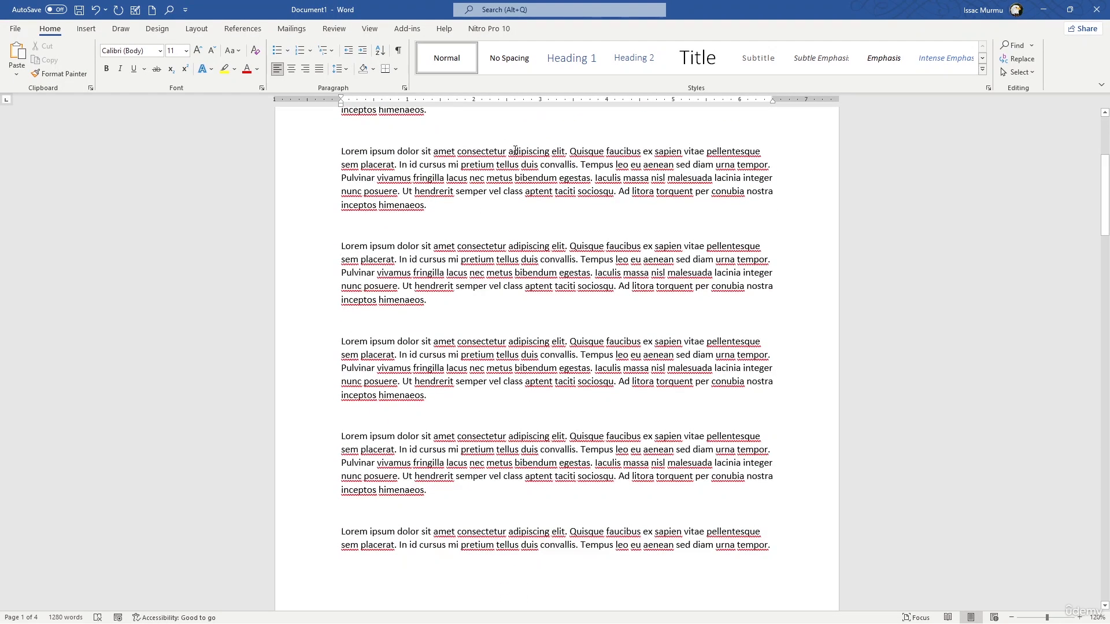
scroll(515, 150, up, 3)
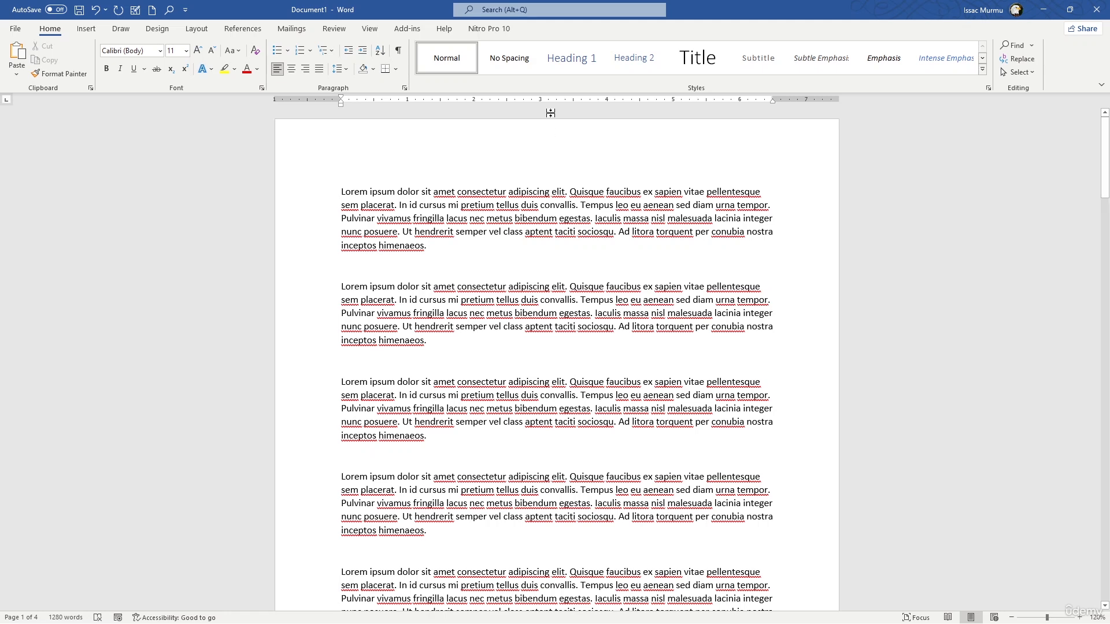
scroll(559, 196, down, 2)
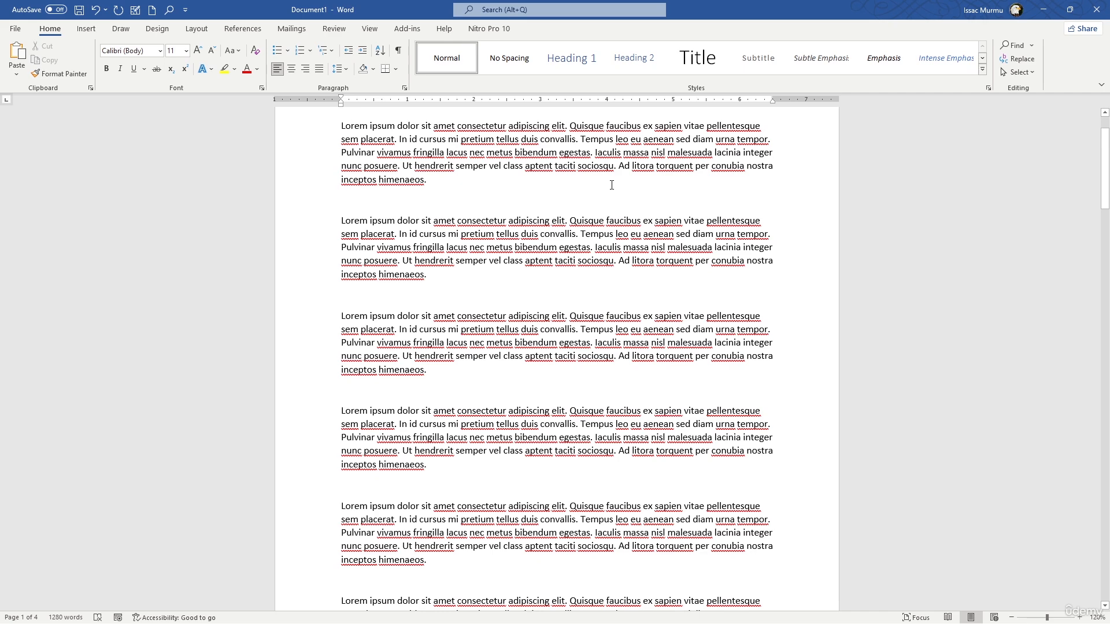
scroll(612, 185, down, 1)
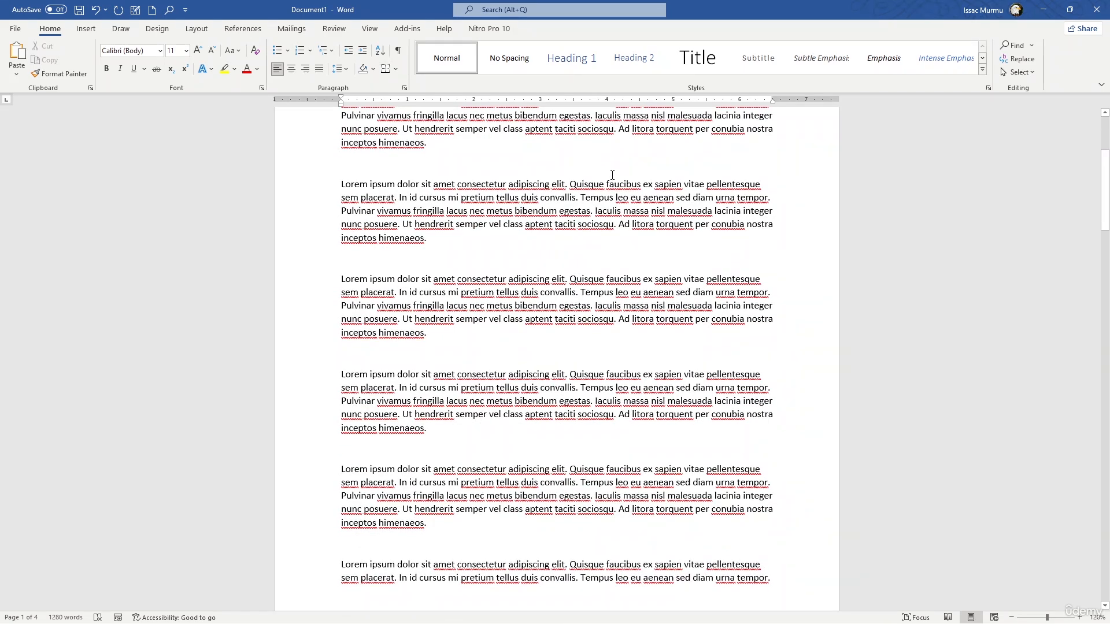
scroll(596, 154, up, 3)
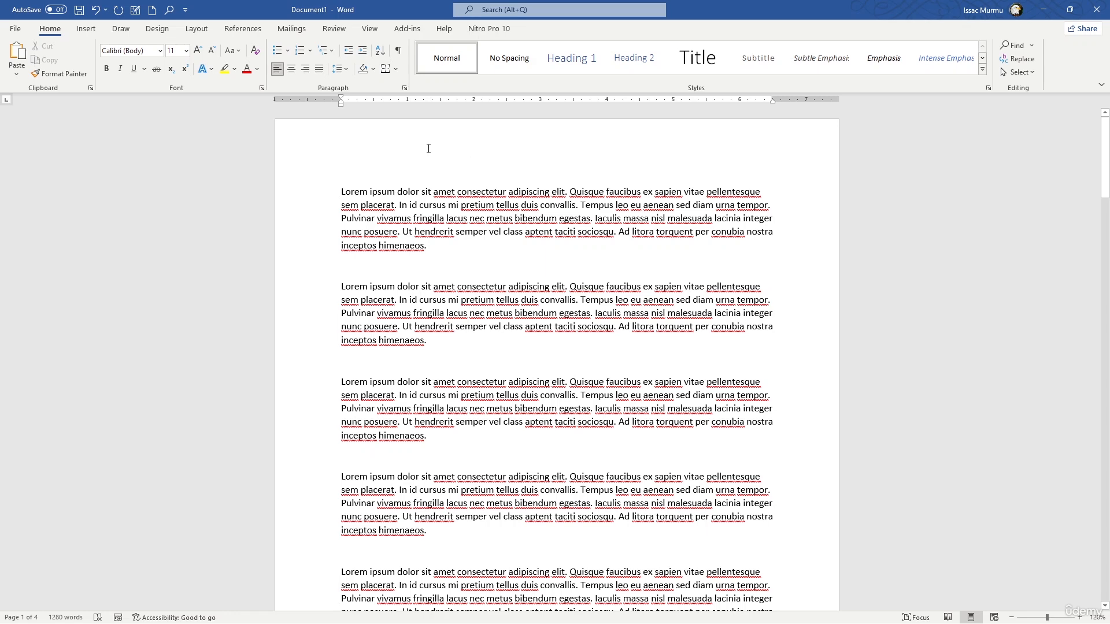
Insert the built-in Blank header into the document
click(87, 35)
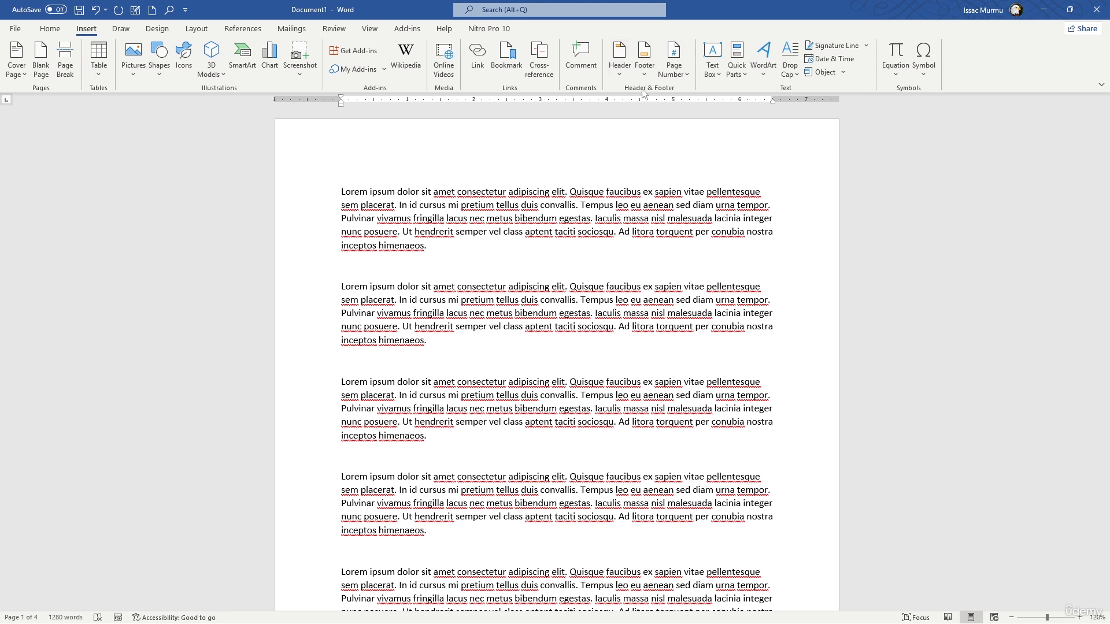
click(619, 60)
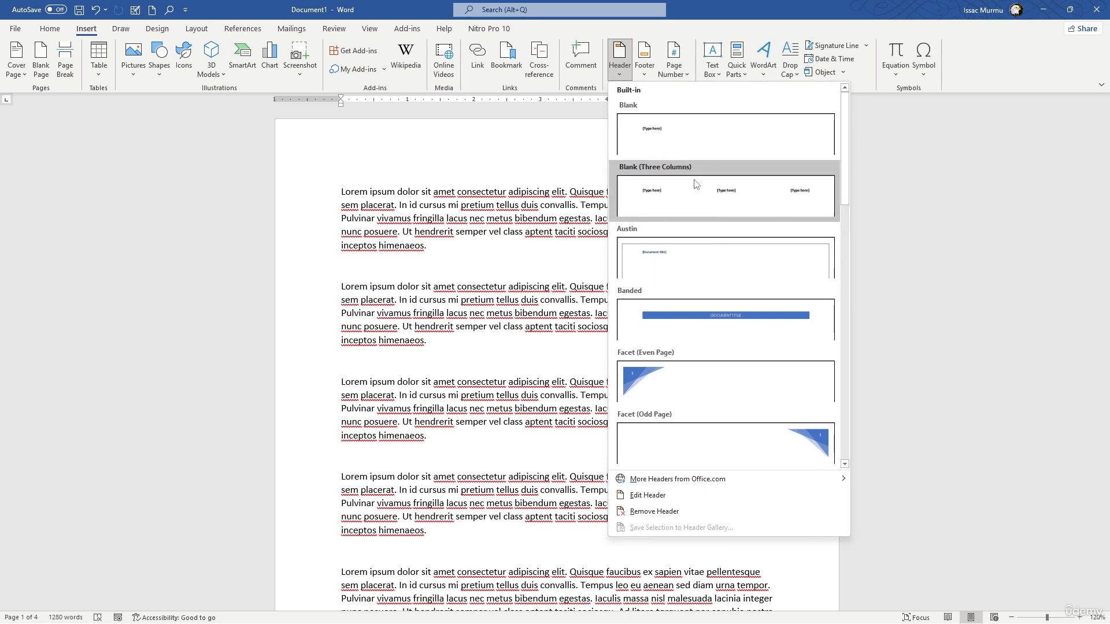
click(676, 153)
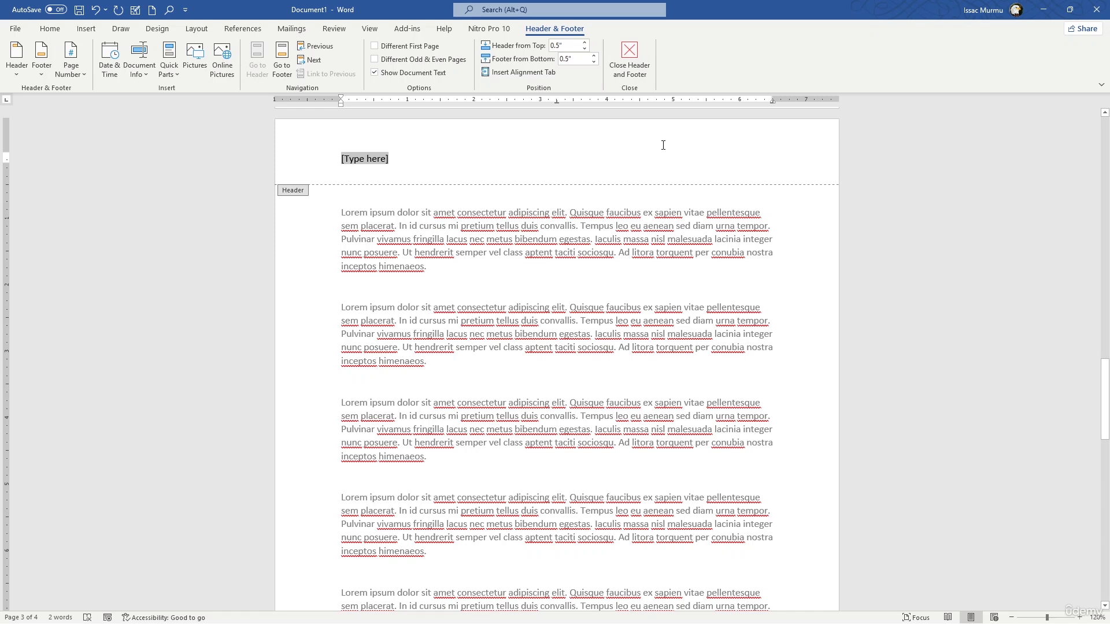
Replace the header's placeholder with the text "Annual Sales Report 2025"
text(Ann)
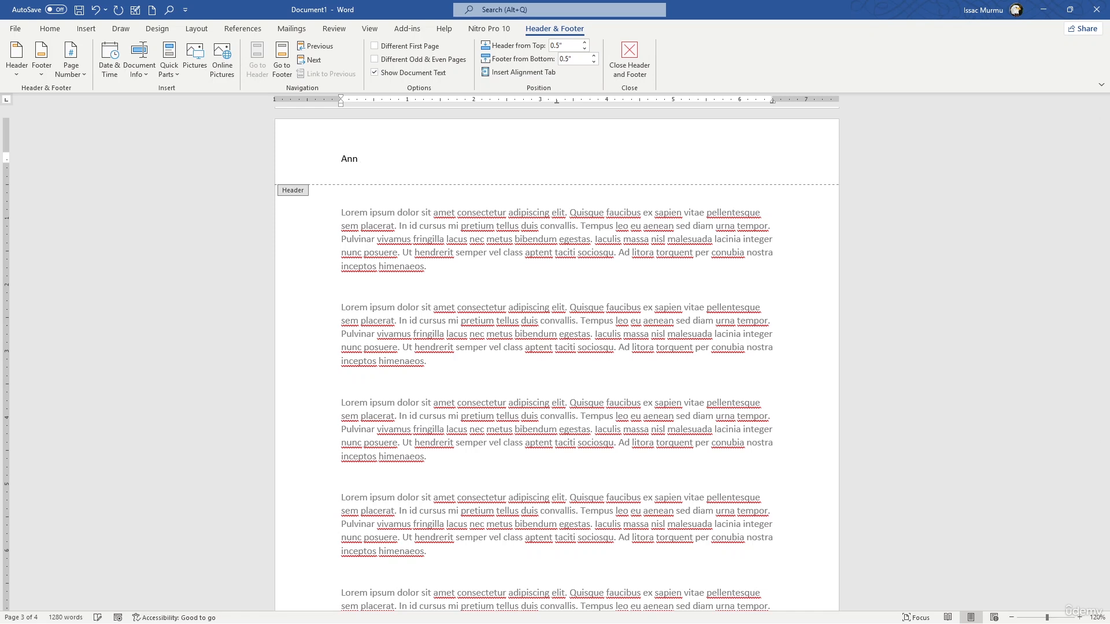
text(ual Sales Report 2025)
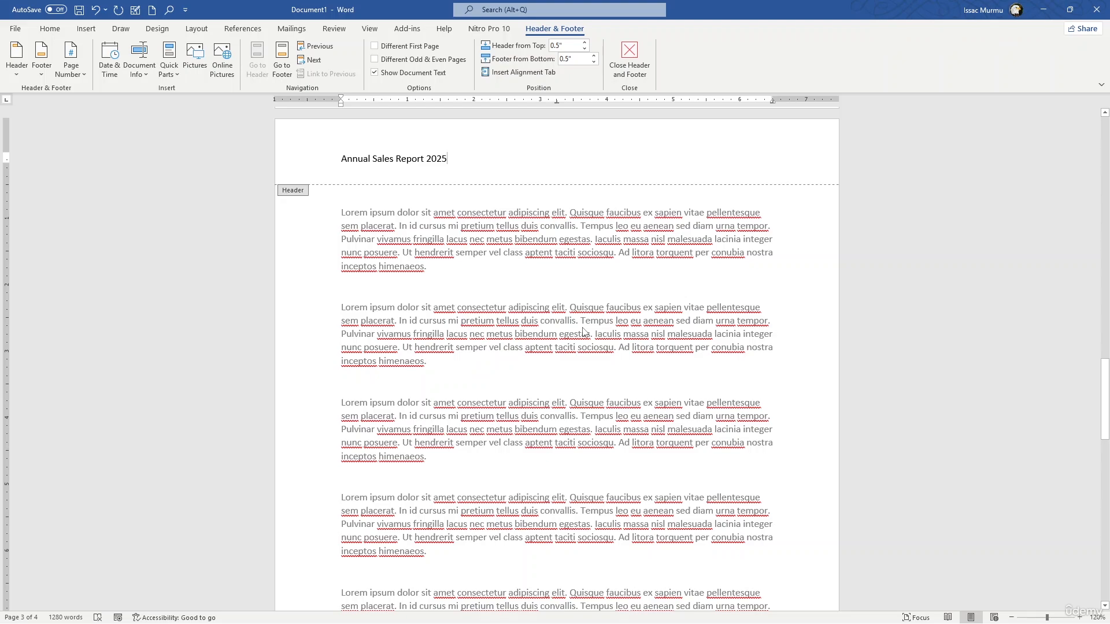
Check the header on the other pages and center its text on the first page
scroll(583, 331, down, 10)
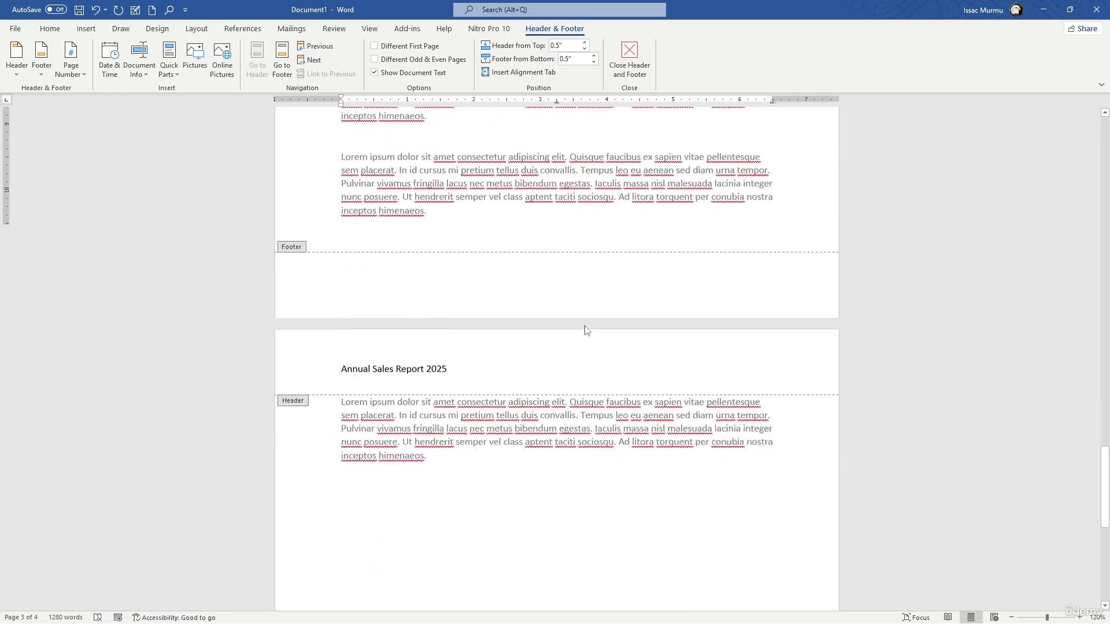
scroll(587, 330, down, 8)
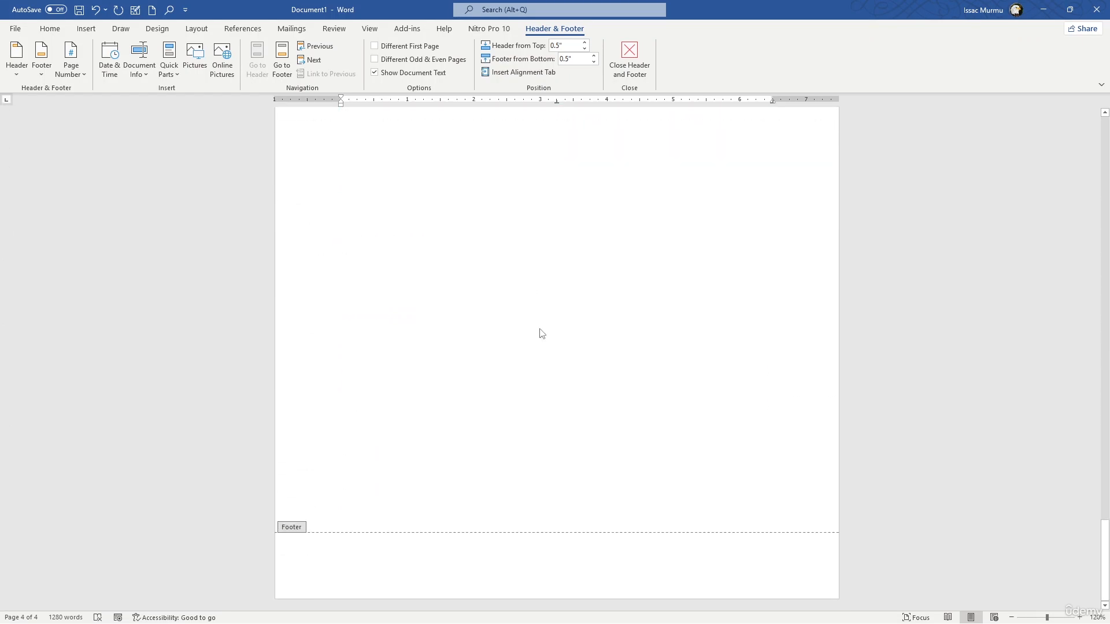
scroll(542, 334, up, 12)
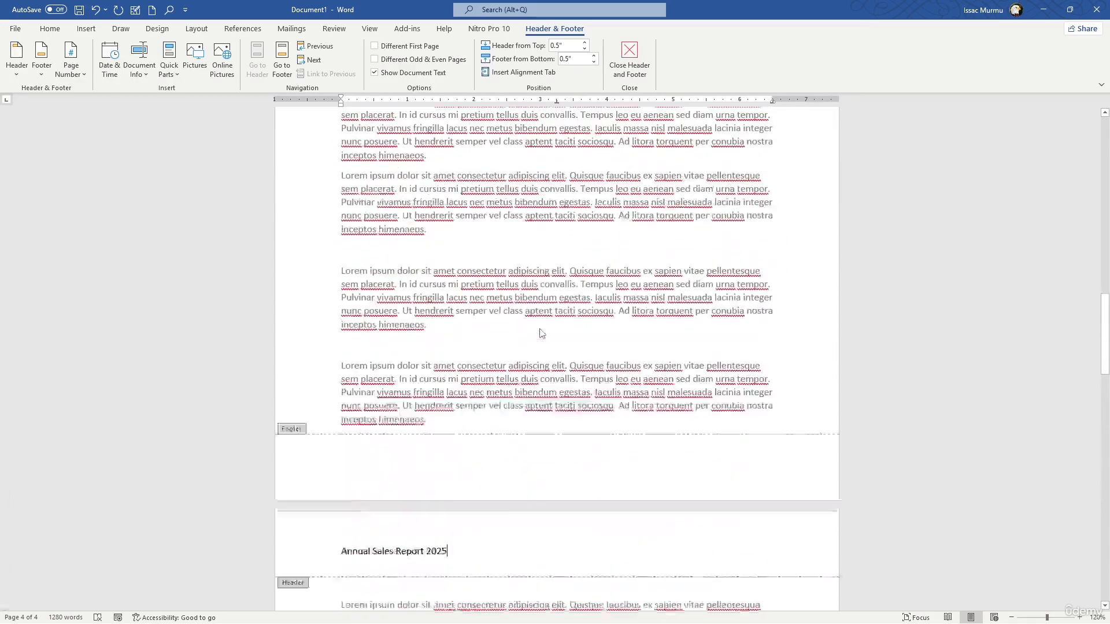
scroll(542, 333, up, 15)
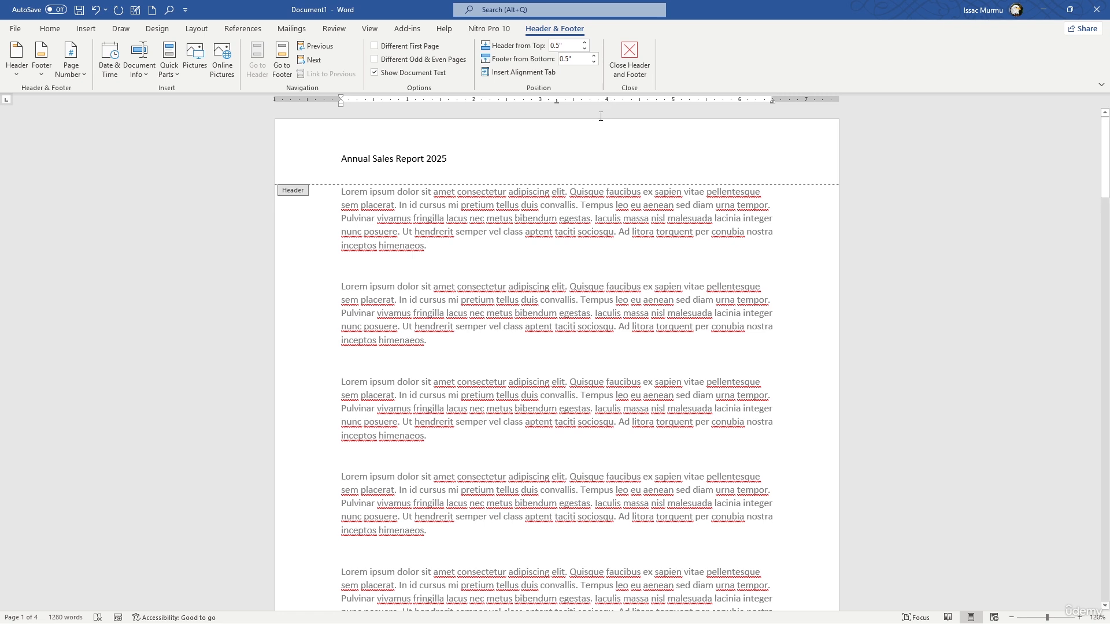
click(648, 154)
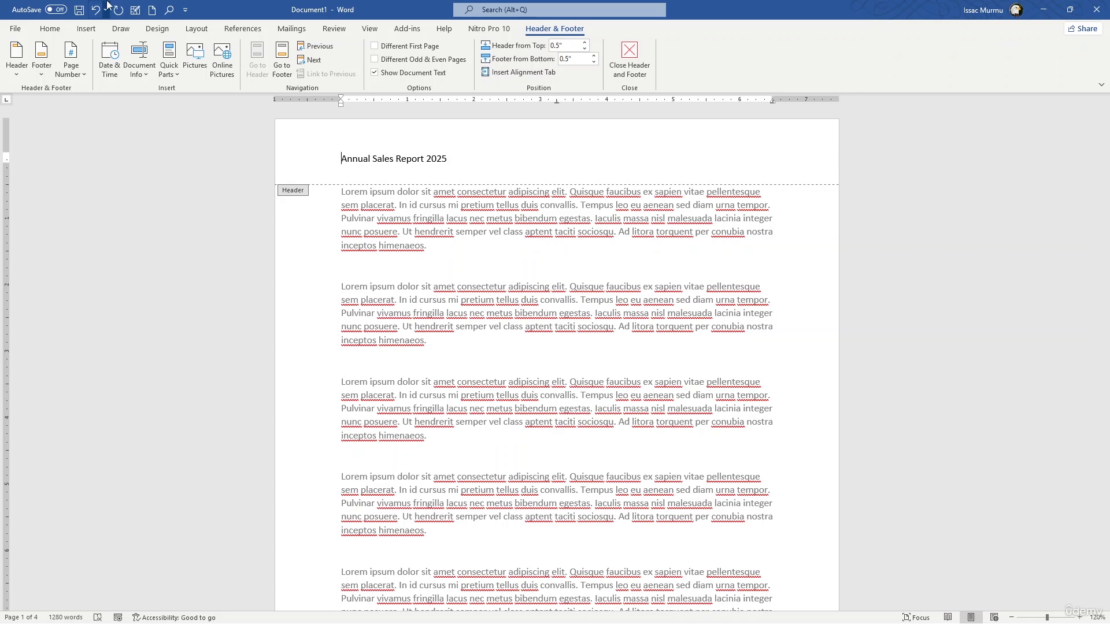
click(49, 28)
click(291, 69)
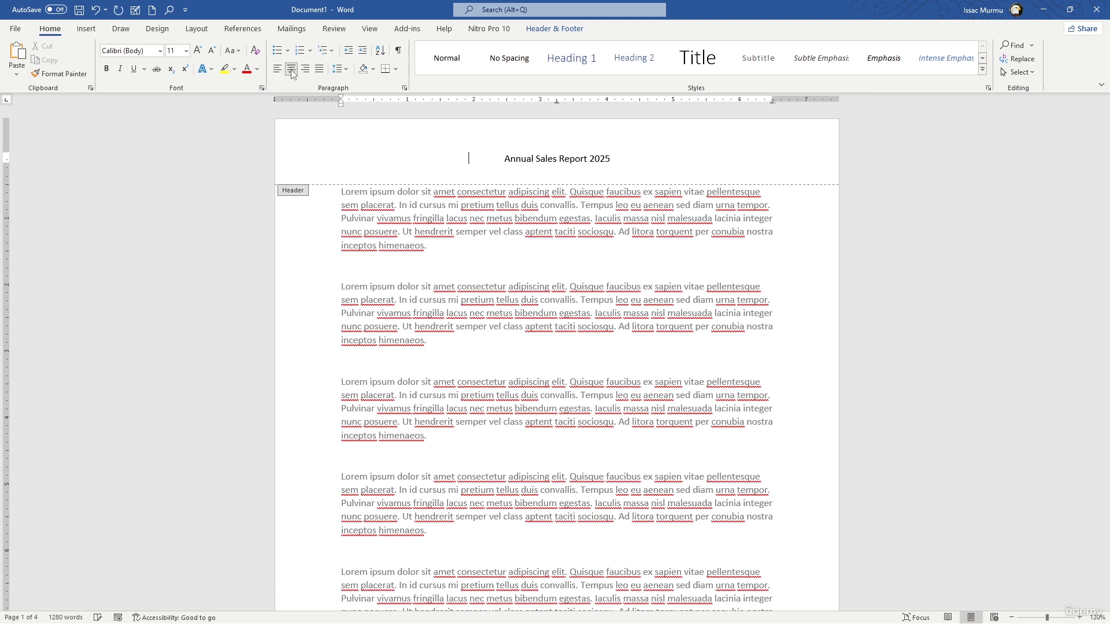
Select the header line and start inserting a picture from this device, browsing to the Downloads folder on New Volume (D:)
click(310, 140)
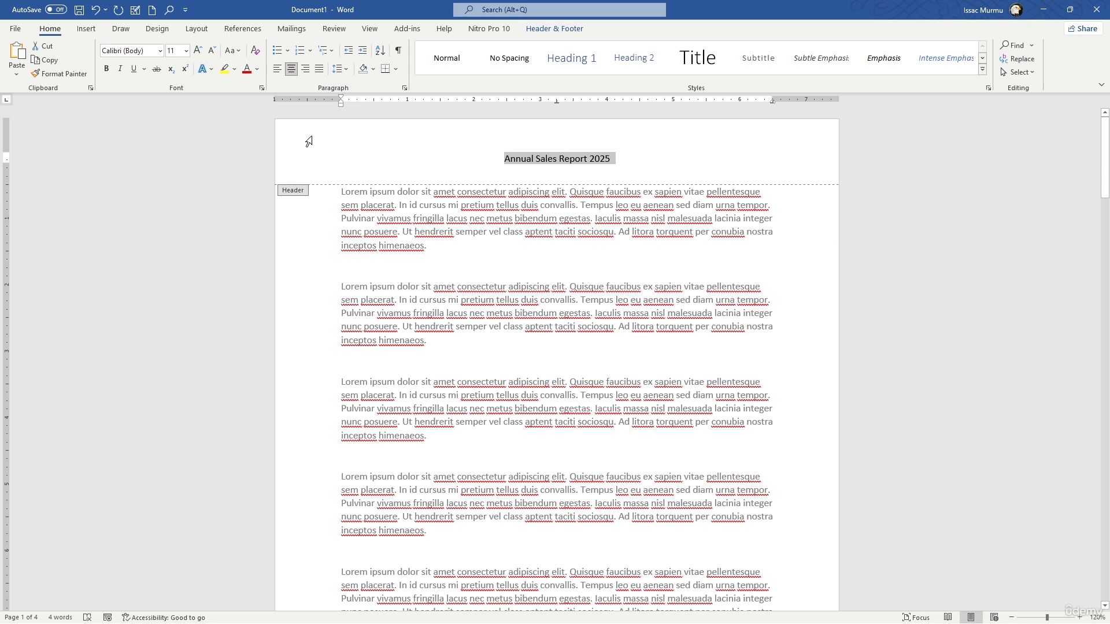
click(91, 29)
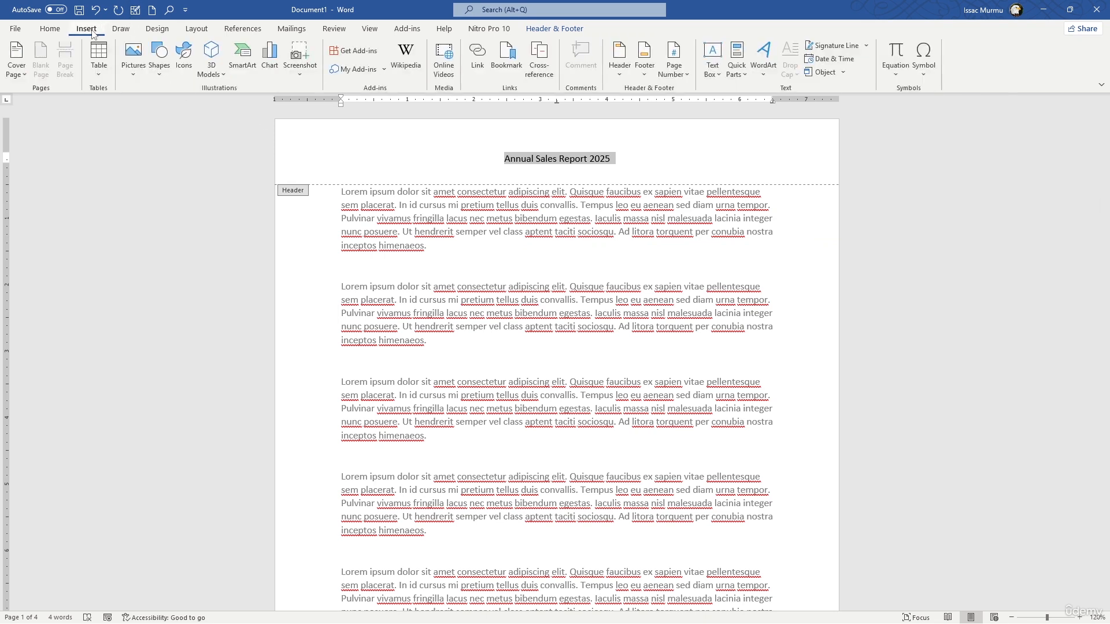
click(131, 75)
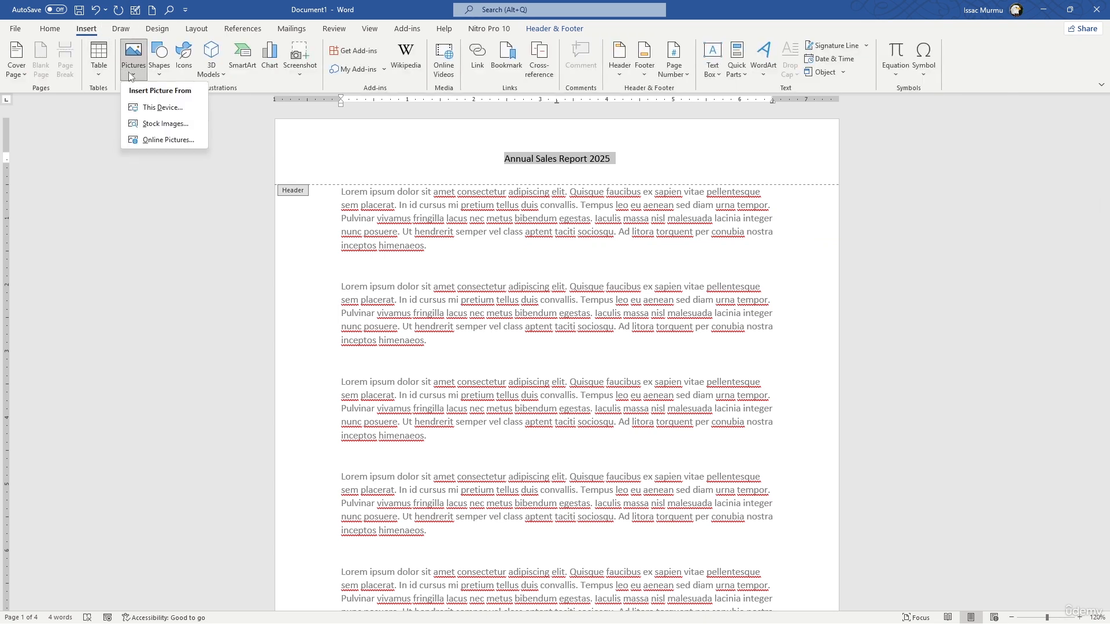
click(156, 108)
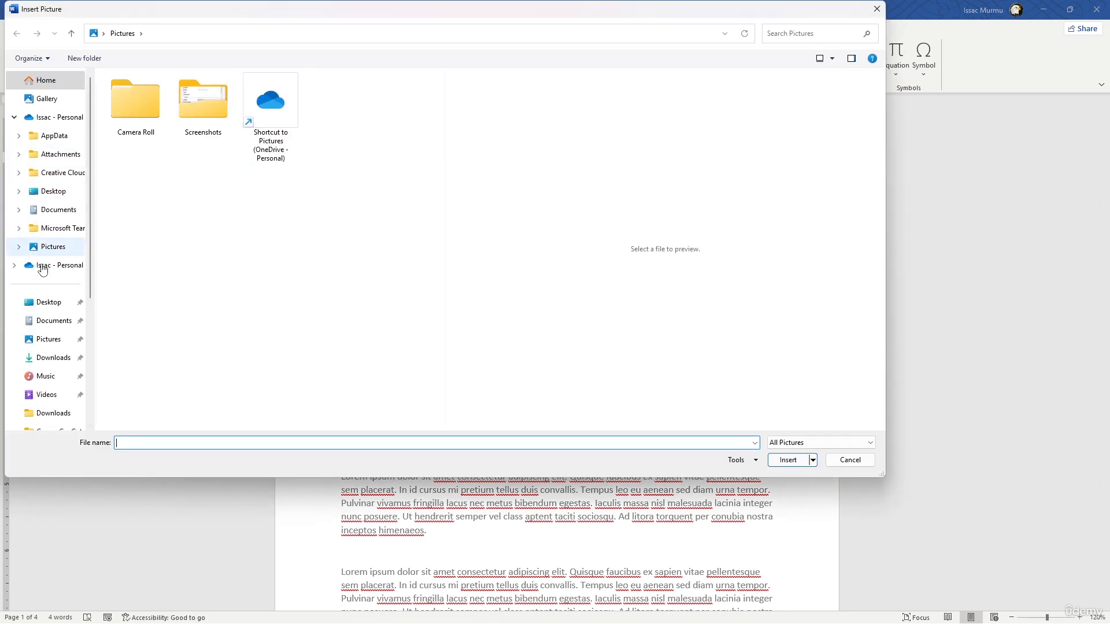
click(53, 359)
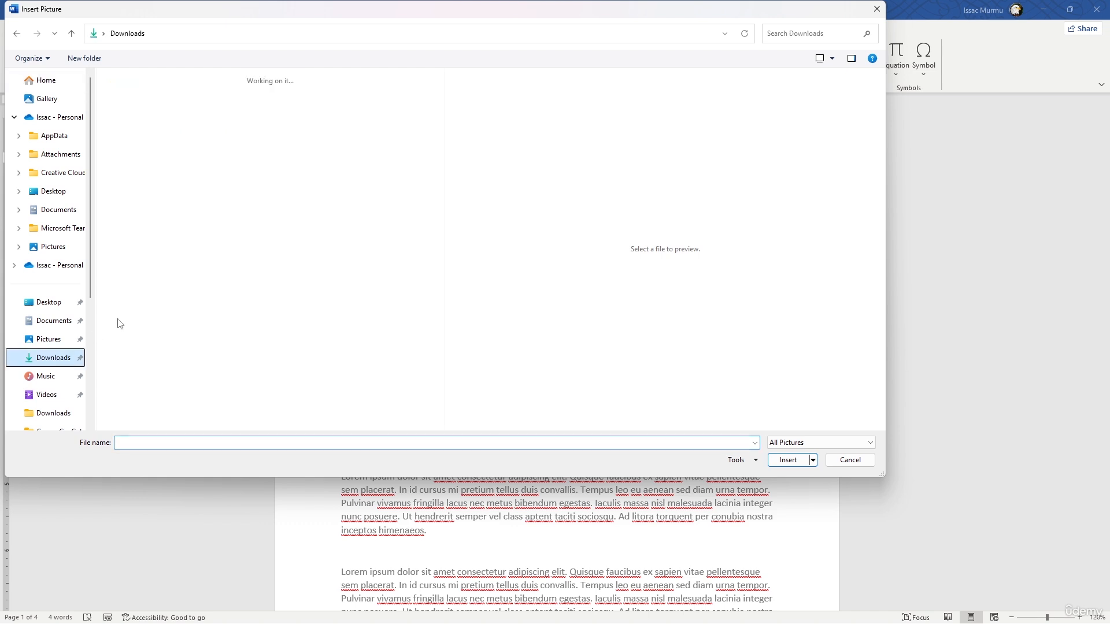
scroll(311, 220, down, 10)
scroll(311, 221, up, 10)
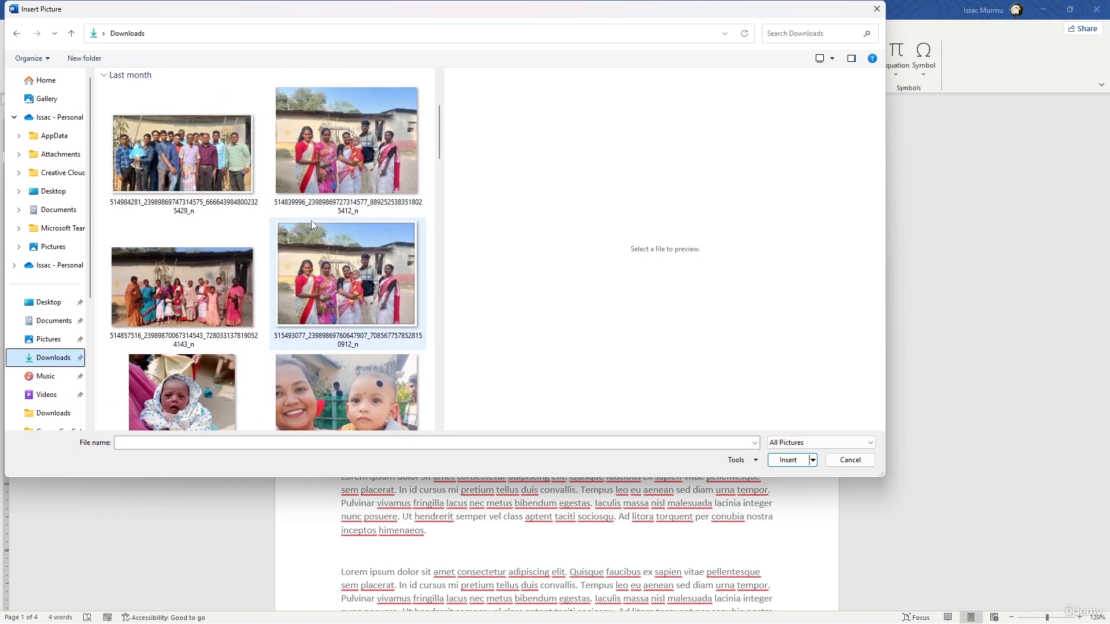
scroll(52, 243, down, 1)
click(53, 354)
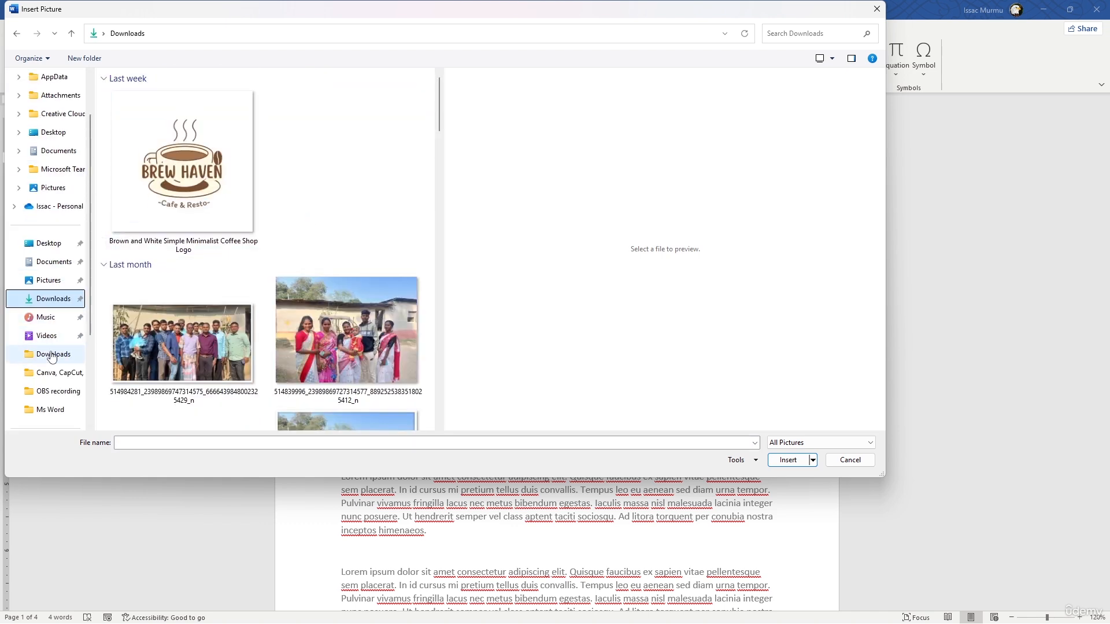
Find the Brew & Bloom logo file "rimberio" and insert it into the header in place of the selected text
scroll(253, 231, down, 15)
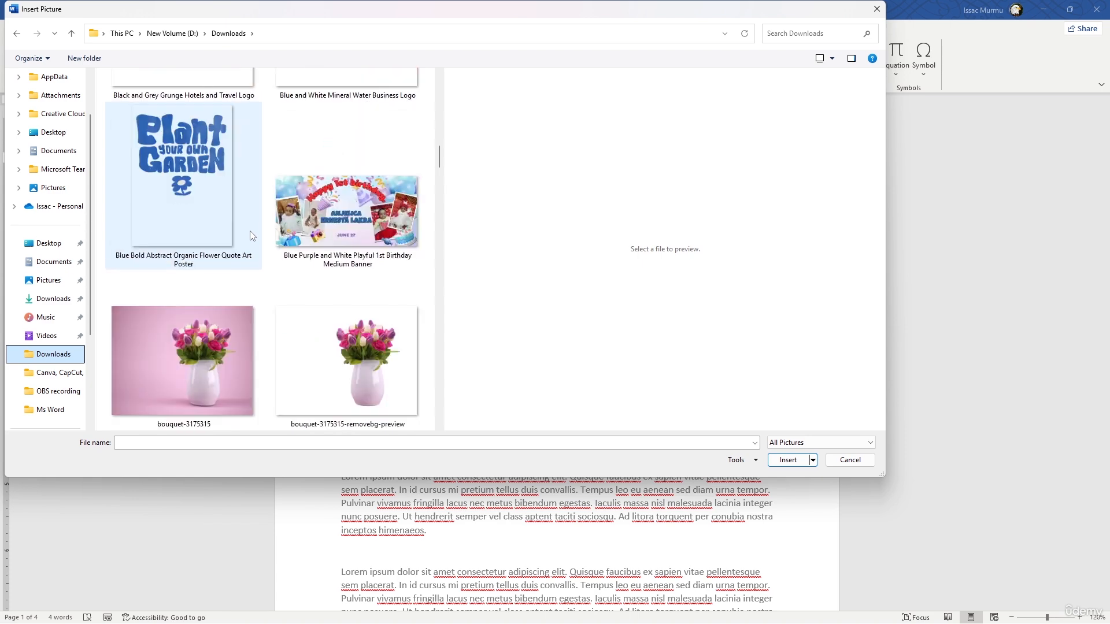
scroll(253, 230, down, 15)
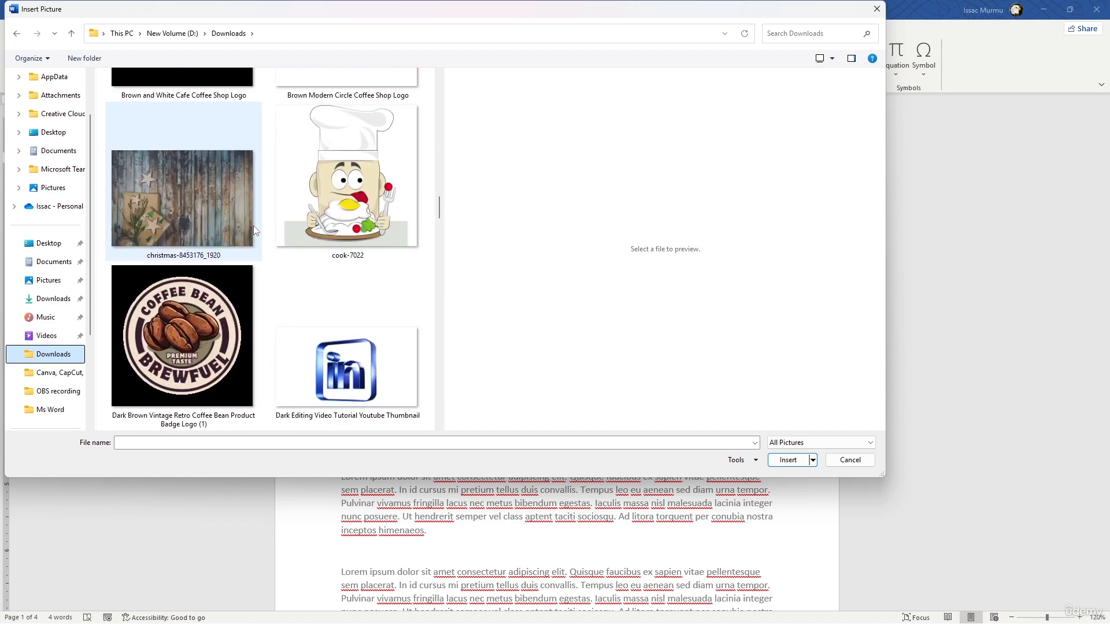
scroll(254, 231, down, 6)
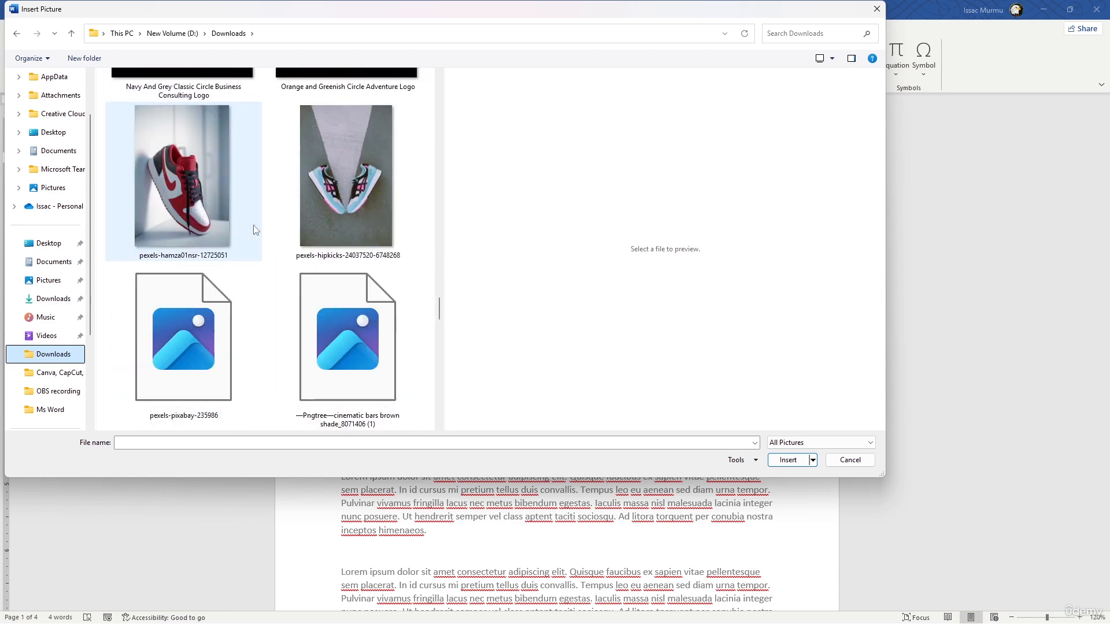
scroll(254, 227, down, 6)
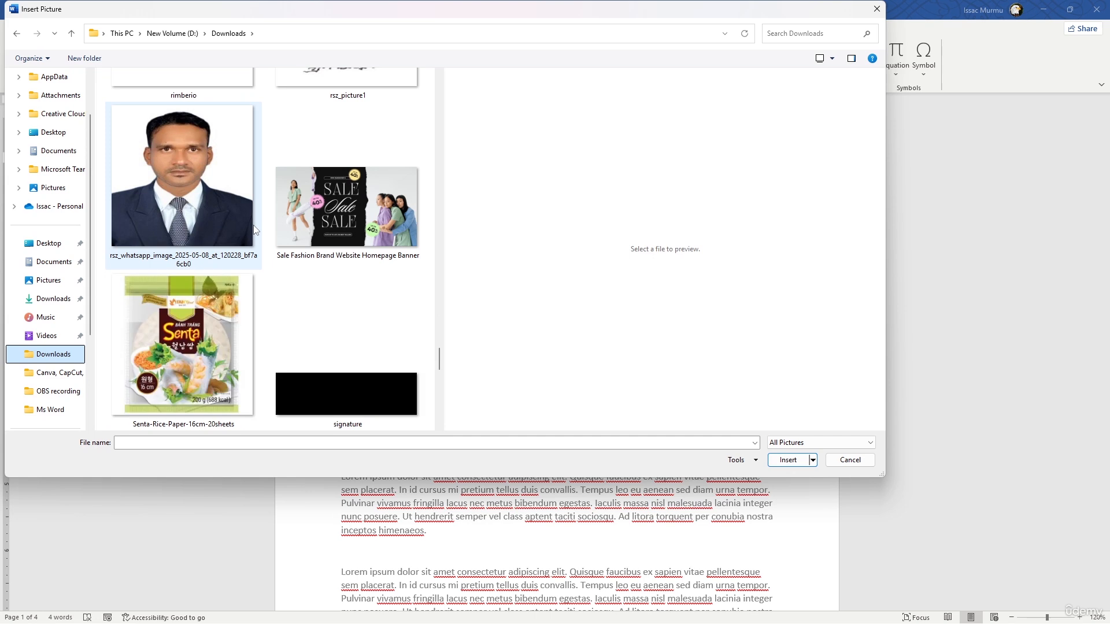
scroll(253, 224, up, 5)
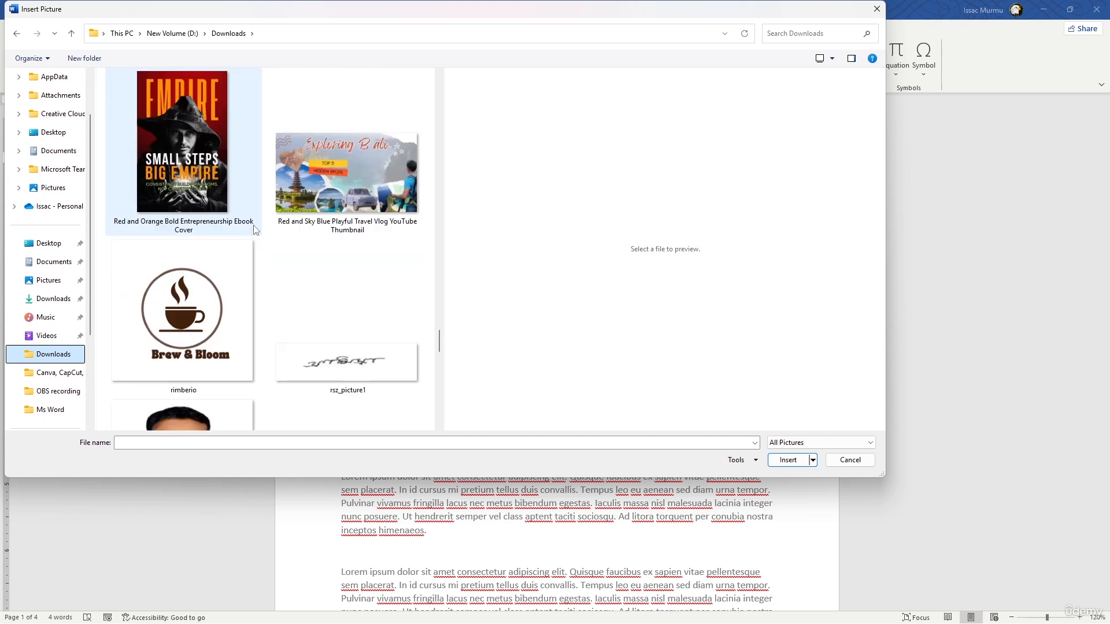
click(173, 296)
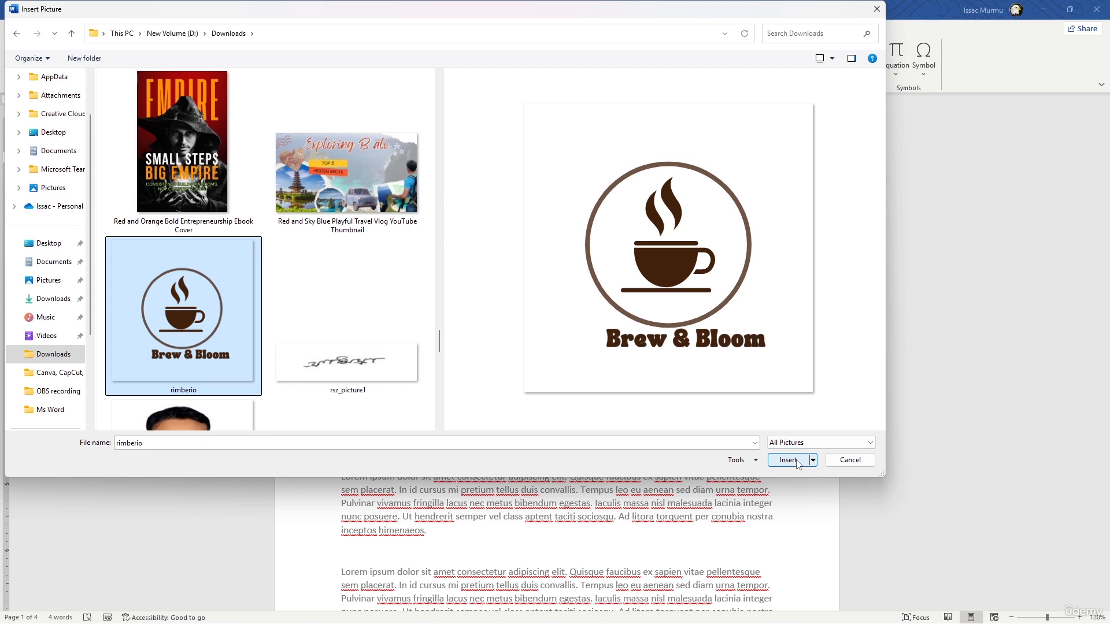
click(788, 461)
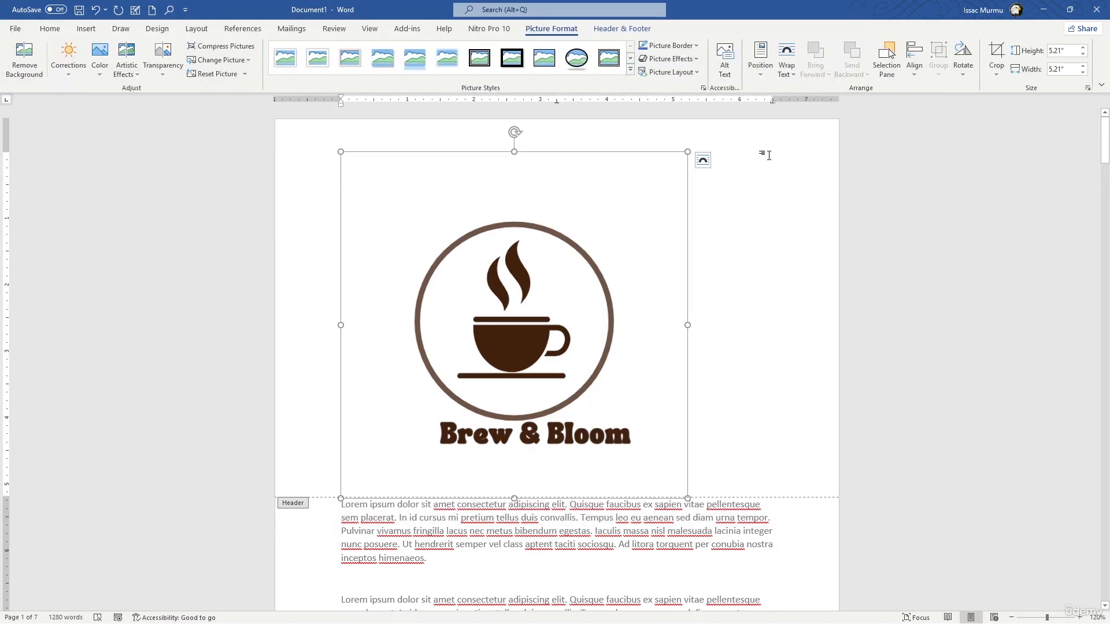
Set the logo's text wrapping to Square and shrink it to fit the header's upper-left corner
click(703, 163)
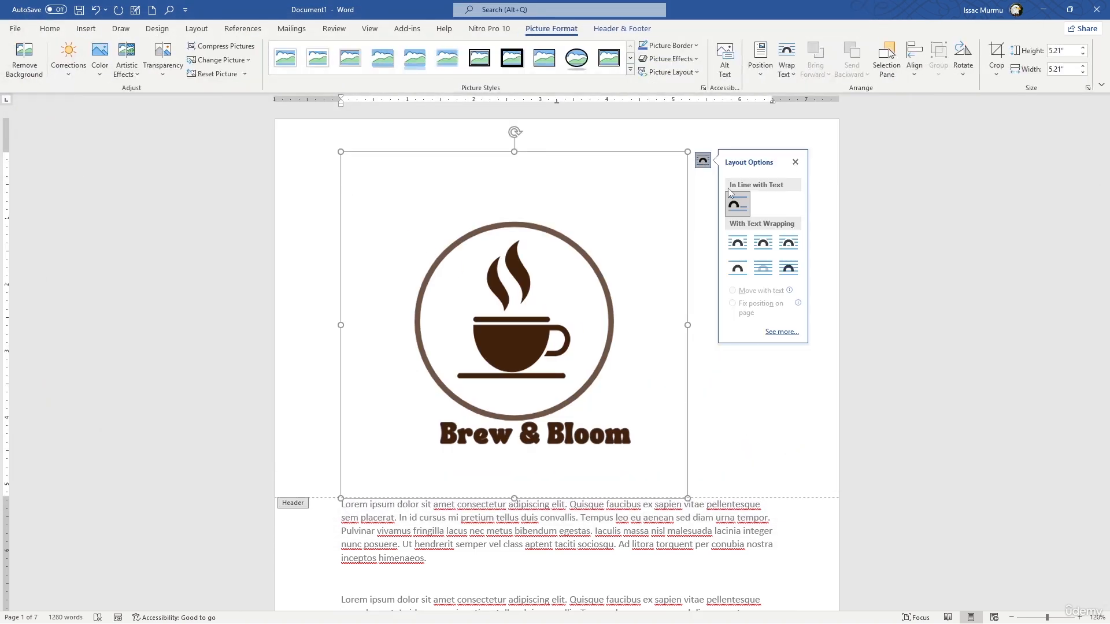
click(738, 243)
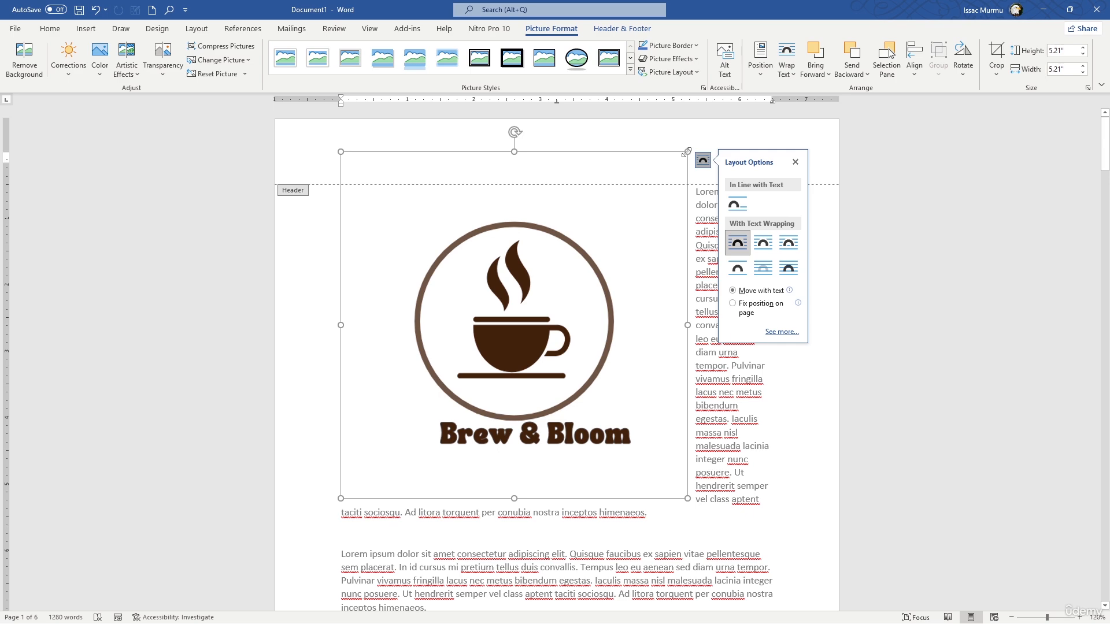
drag(688, 152, 412, 151)
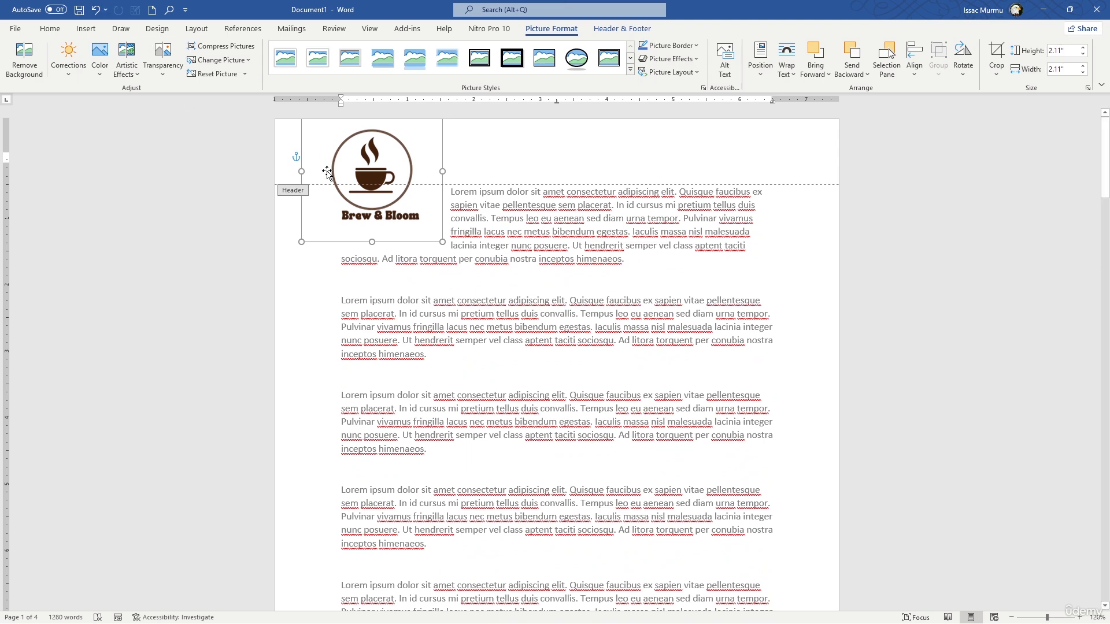
drag(441, 242, 370, 169)
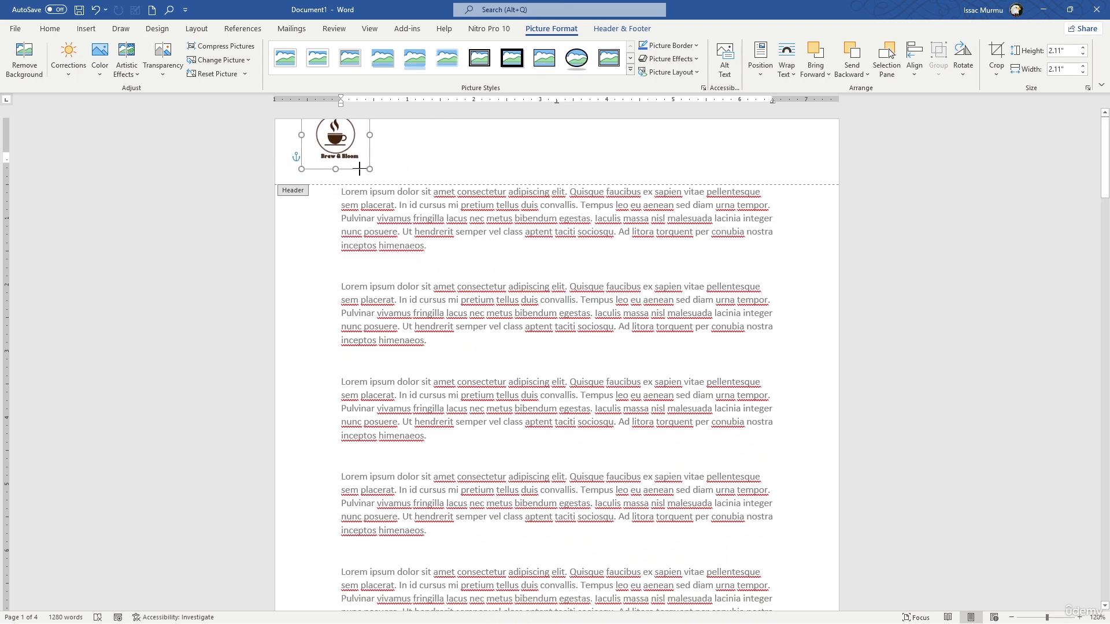
click(455, 159)
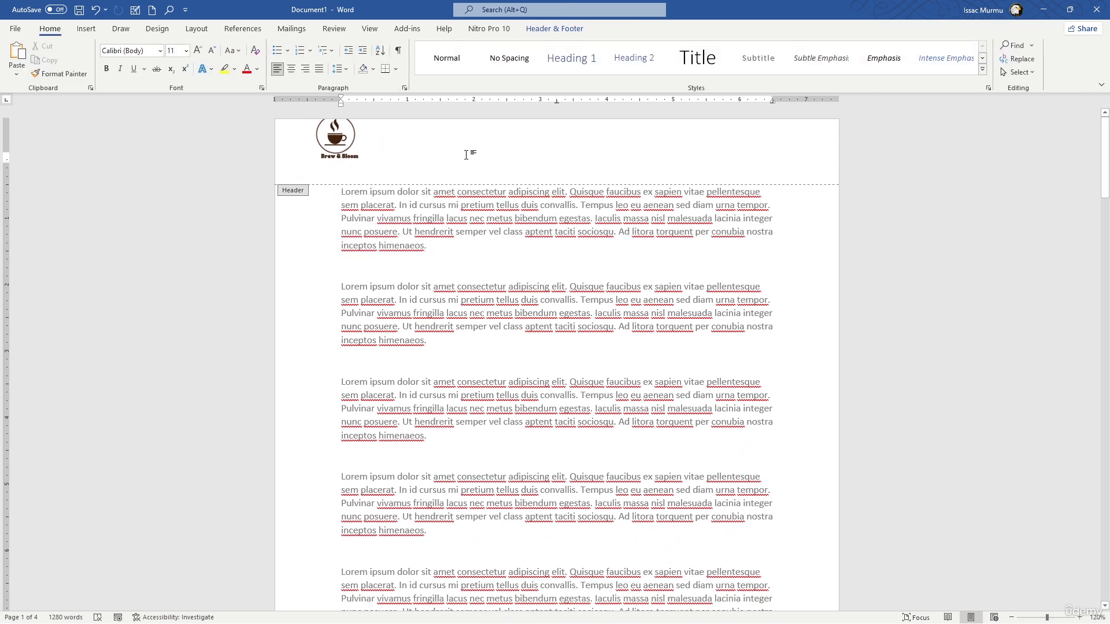
Check the logo on the second page and reposition it so it sits fully within the first page's header corner
scroll(467, 154, down, 6)
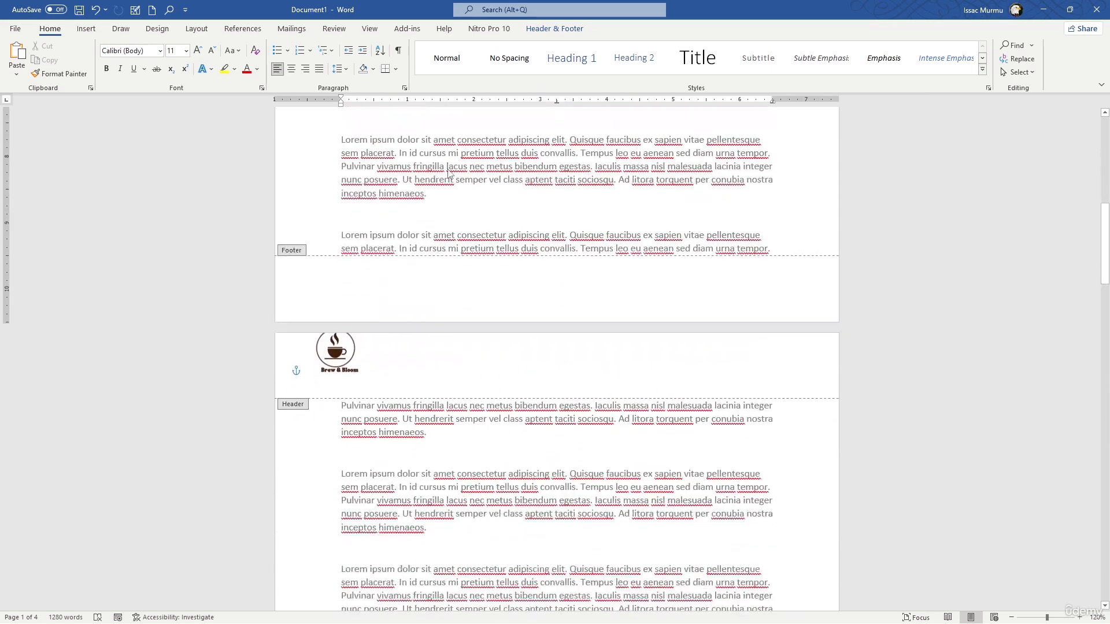
scroll(450, 173, up, 6)
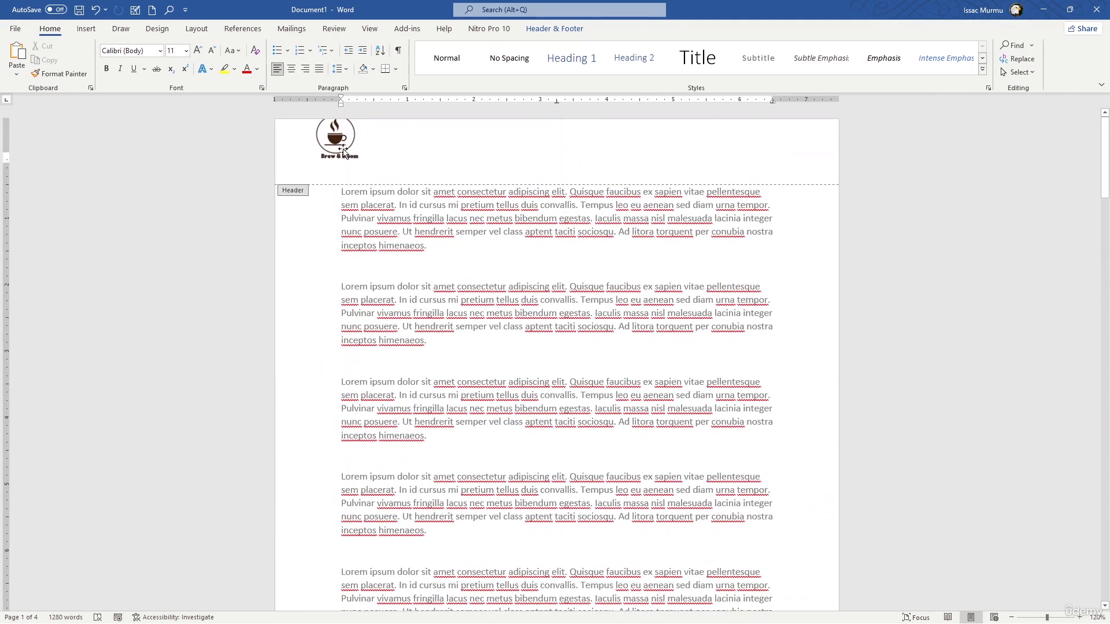
click(336, 157)
Enter the title "Annual Sales Report 2025" beside the logo in the header and center it
click(445, 147)
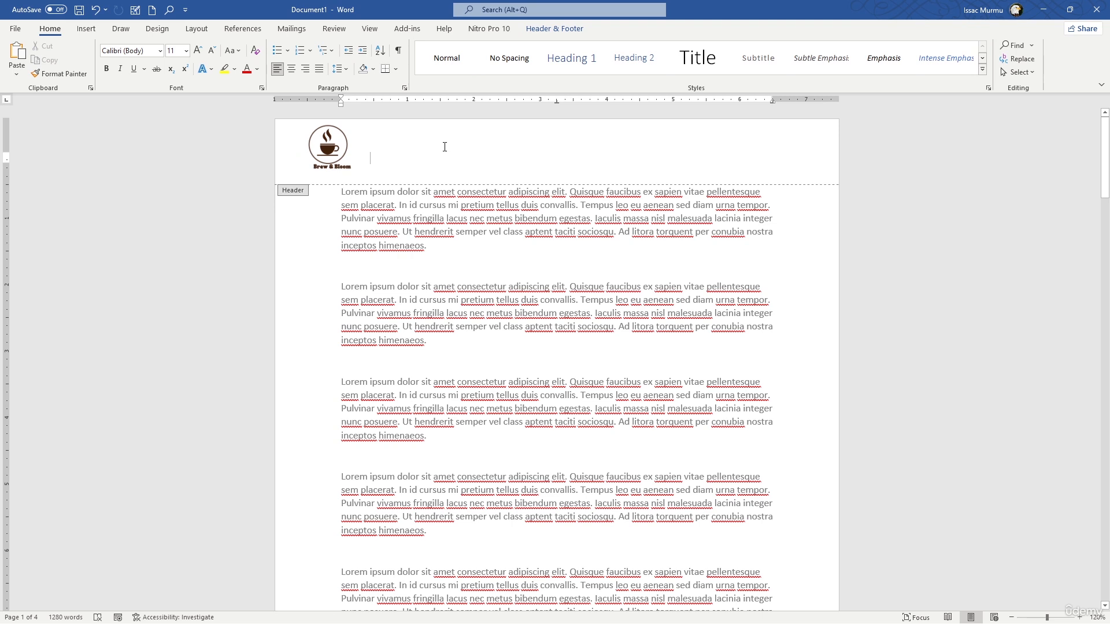
text(Annu)
text(a)
key(BackSpace)
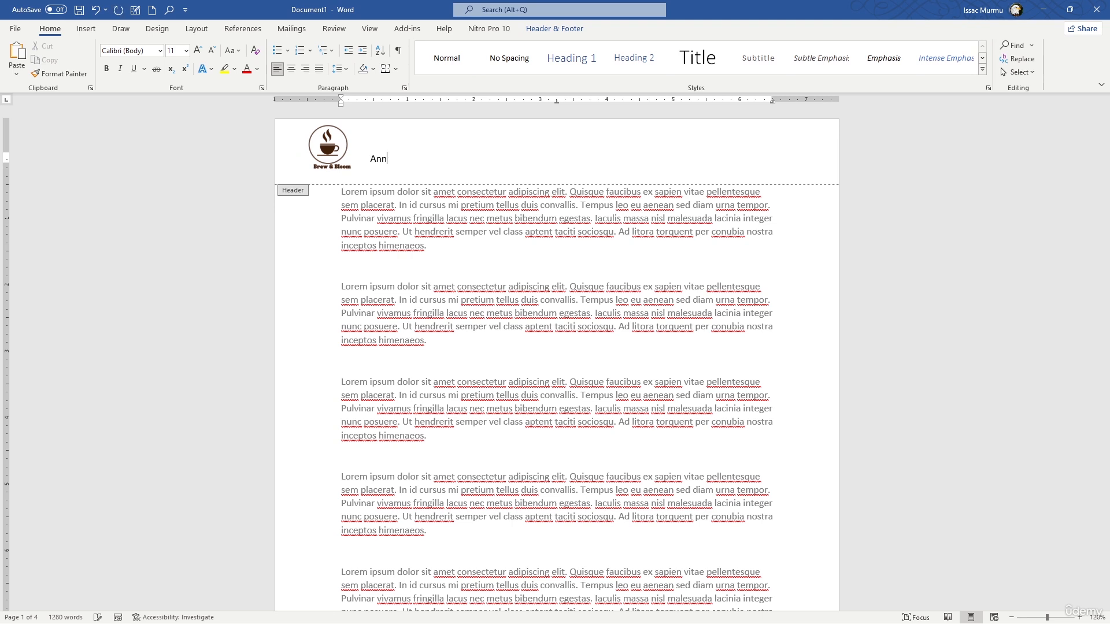
text(ual Sales Repotr)
key(BackSpace)
text(rt 2025)
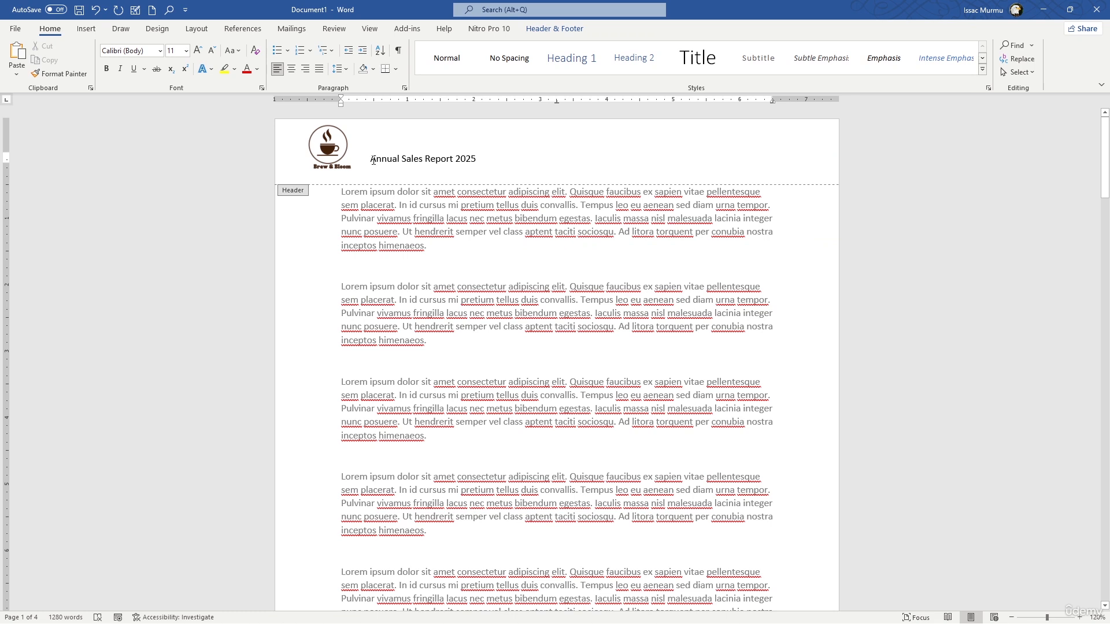
click(370, 158)
click(292, 68)
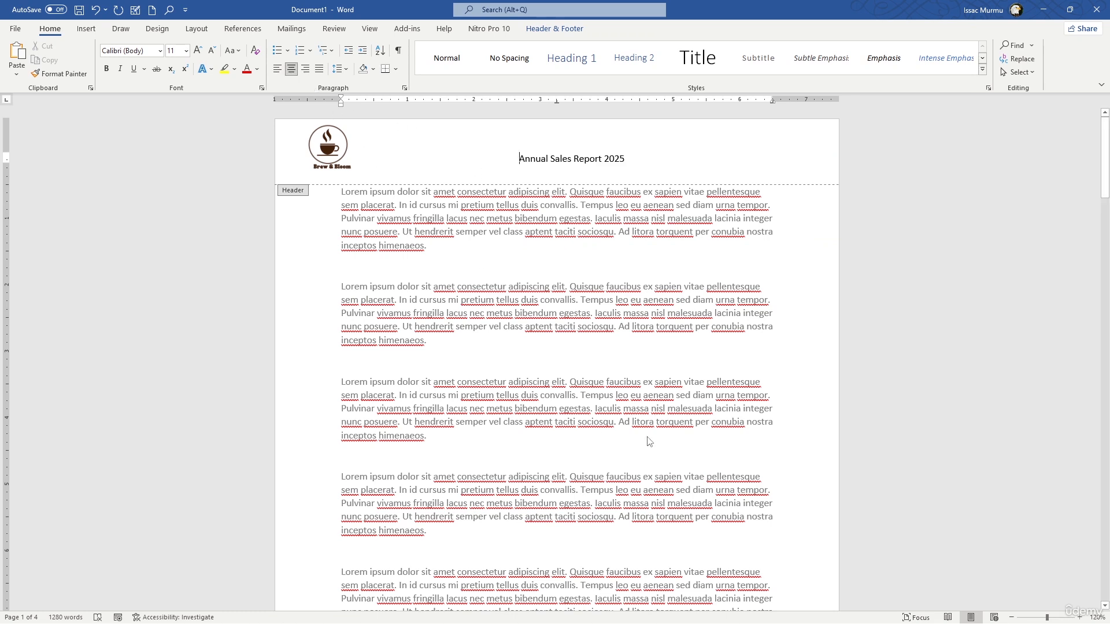
Leave header editing and check the logo and title in the header on every page
double_click(701, 402)
scroll(428, 274, down, 9)
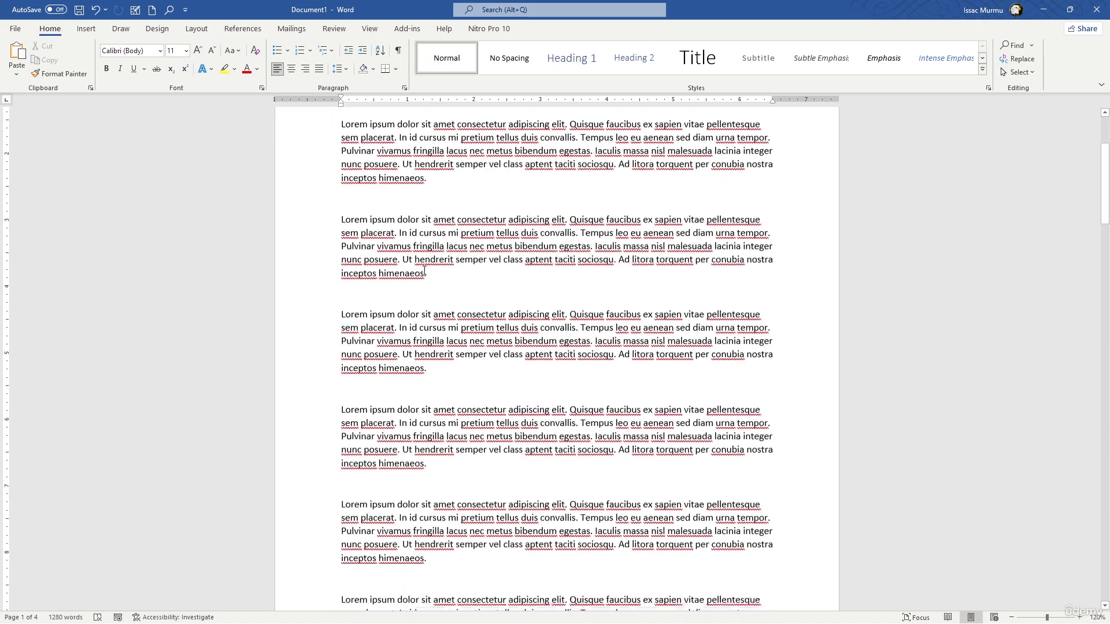
click(341, 406)
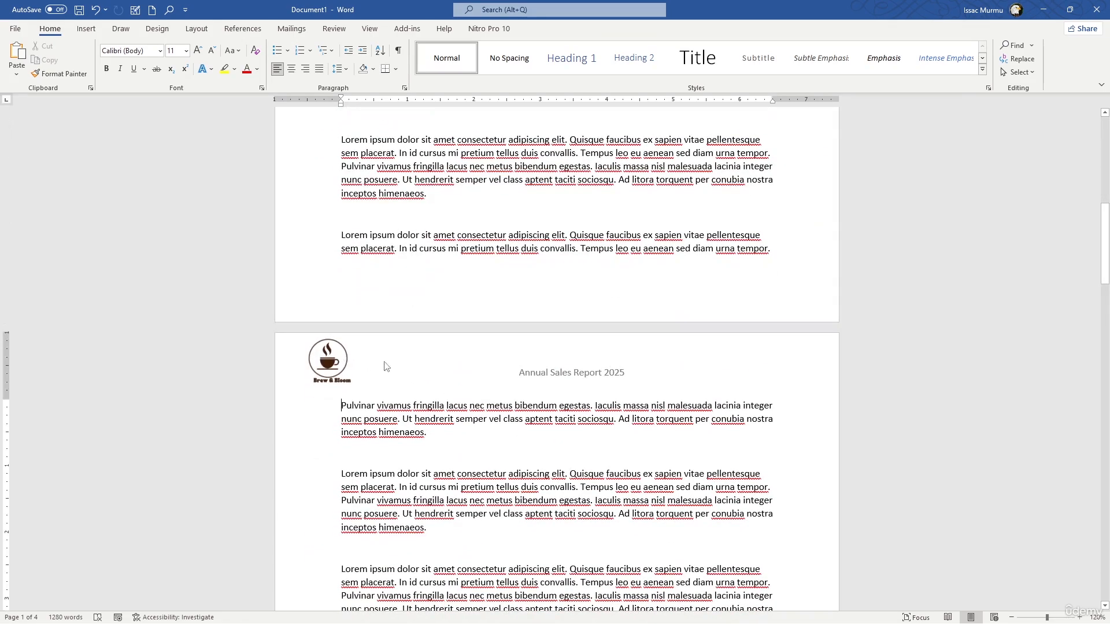
scroll(447, 341, down, 3)
scroll(405, 316, down, 13)
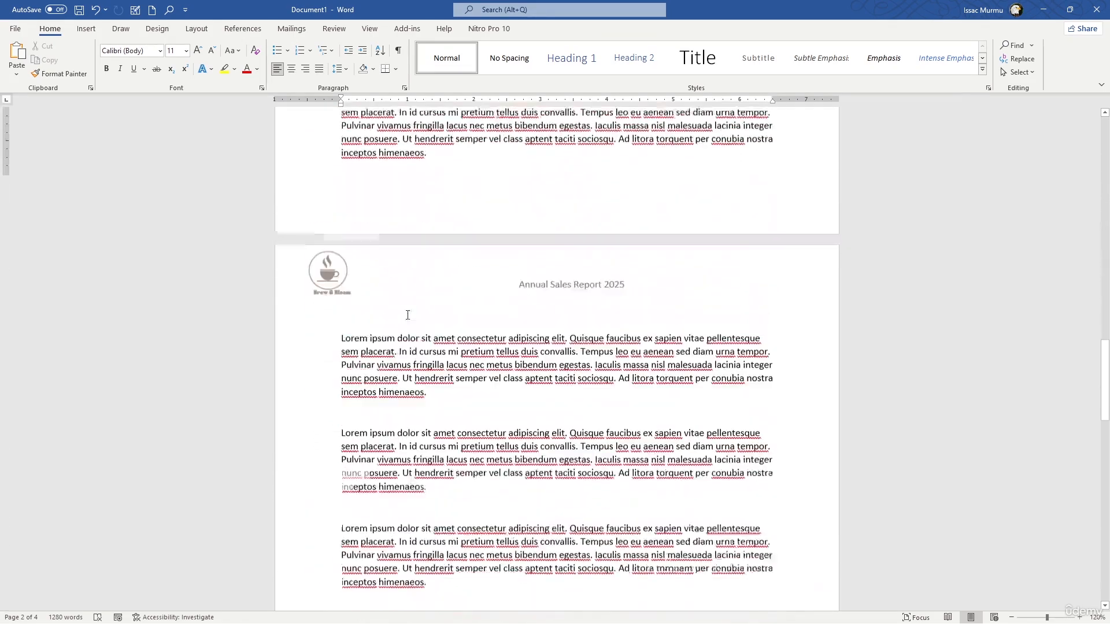
scroll(491, 249, down, 15)
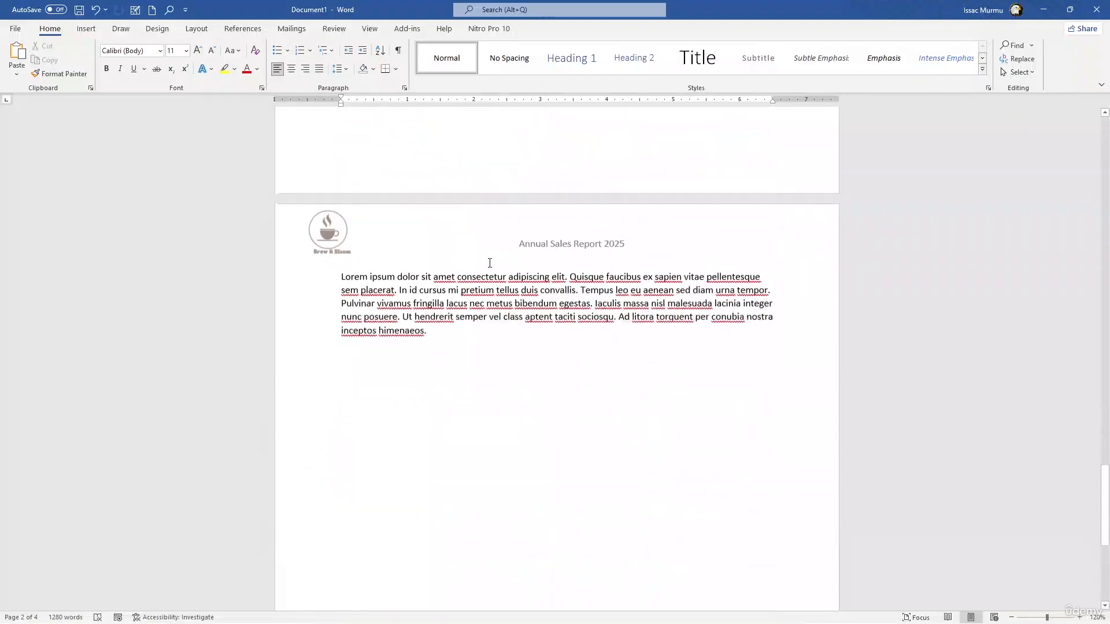
scroll(489, 265, up, 5)
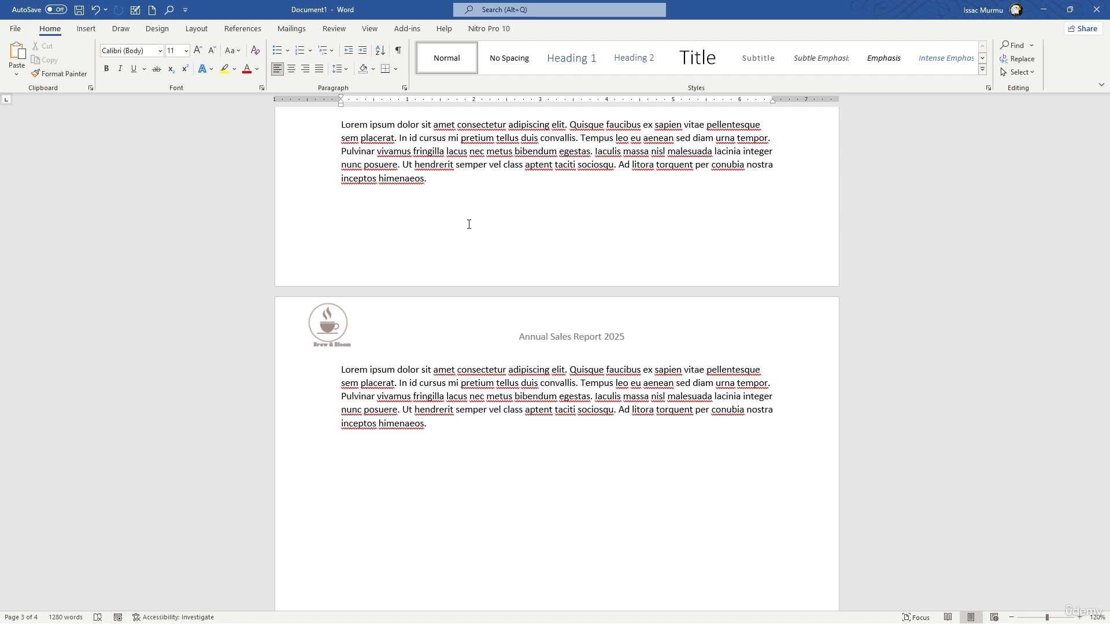
scroll(469, 224, up, 15)
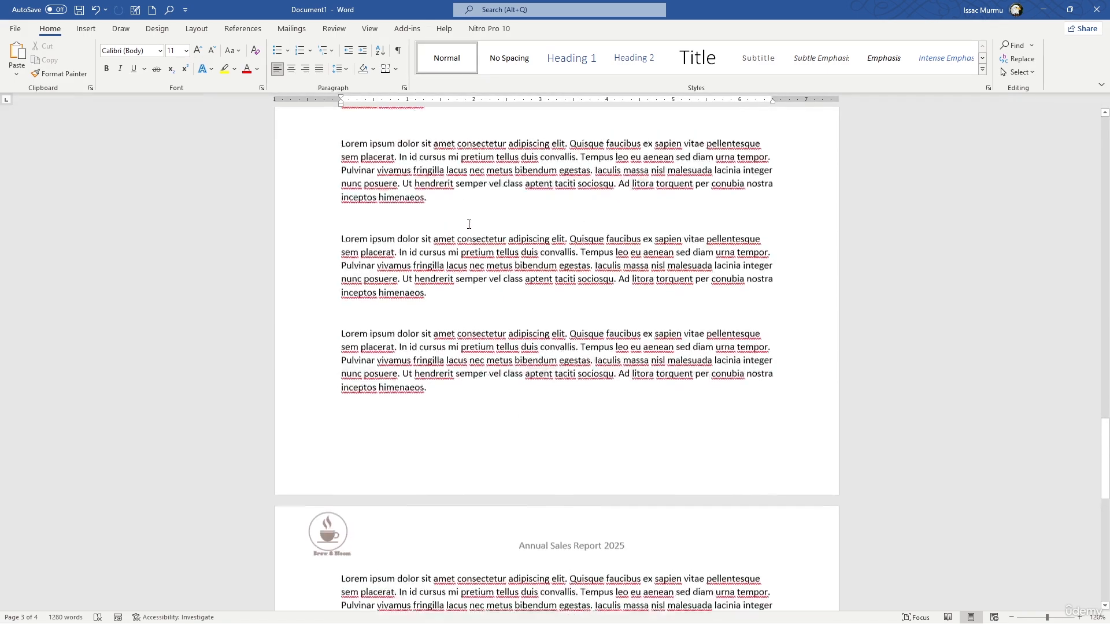
scroll(469, 224, up, 15)
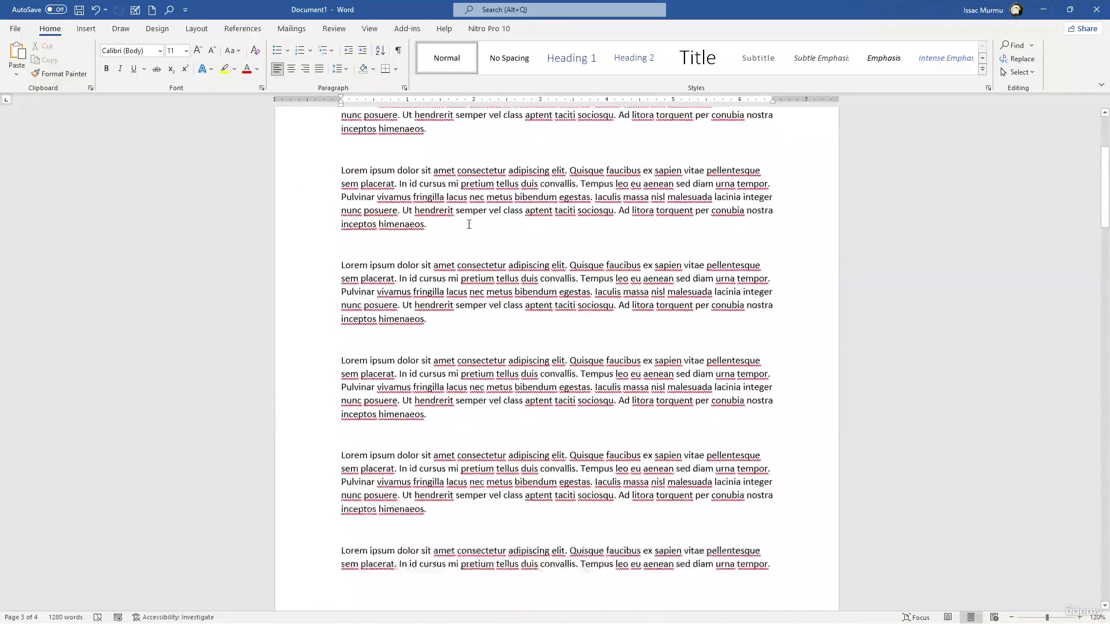
Reopen the header, enable different odd and even pages, compare the odd and even page headers, and close header editing
double_click(531, 150)
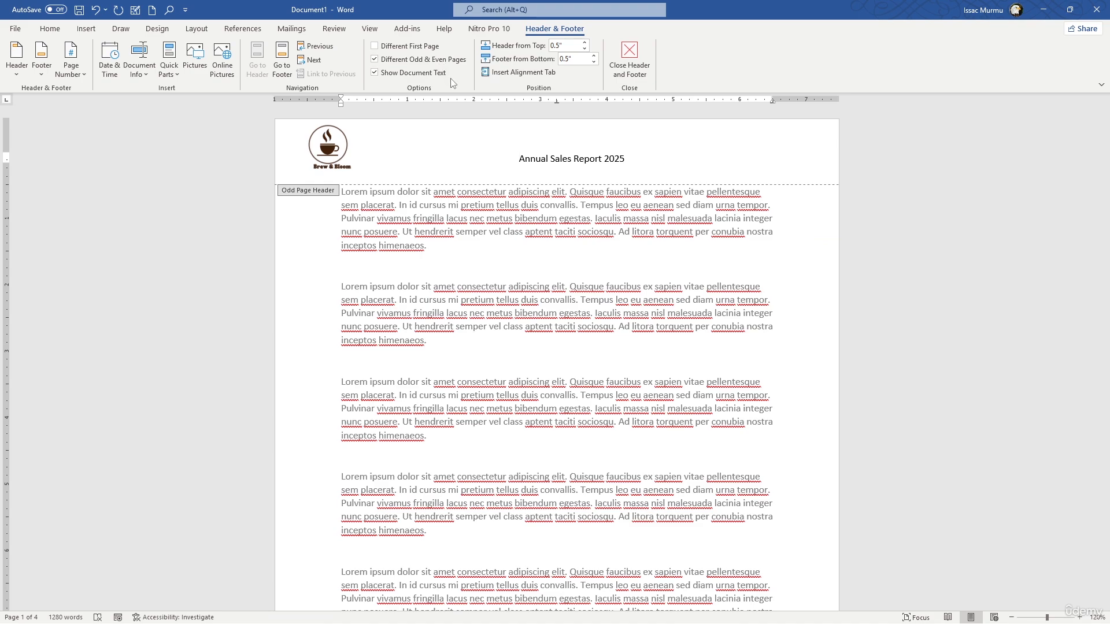
scroll(622, 232, down, 3)
scroll(622, 232, down, 20)
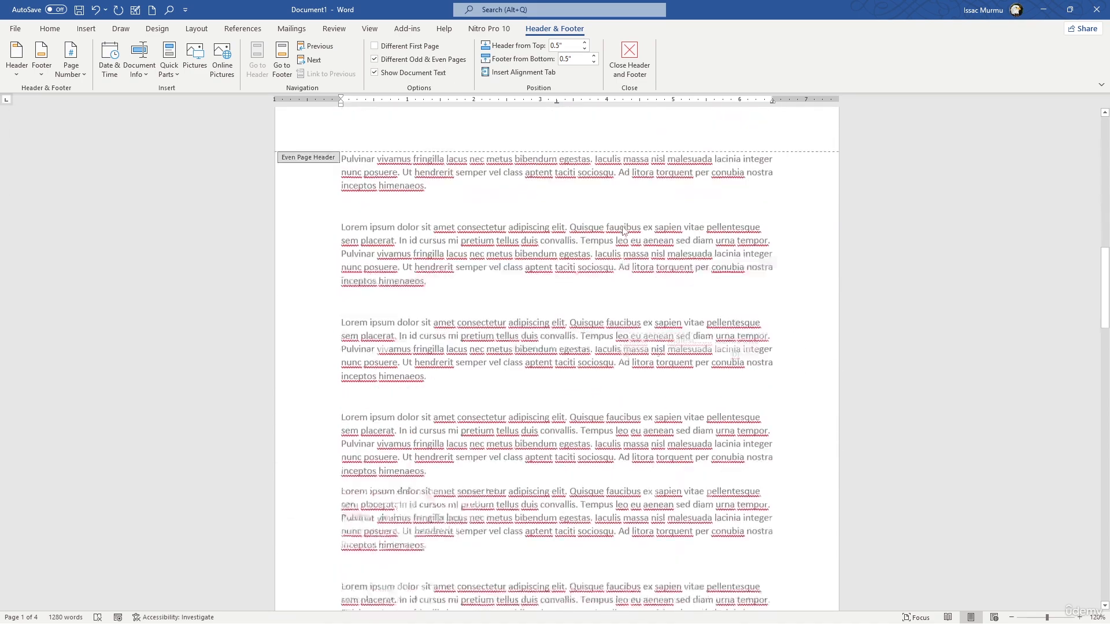
scroll(426, 166, up, 4)
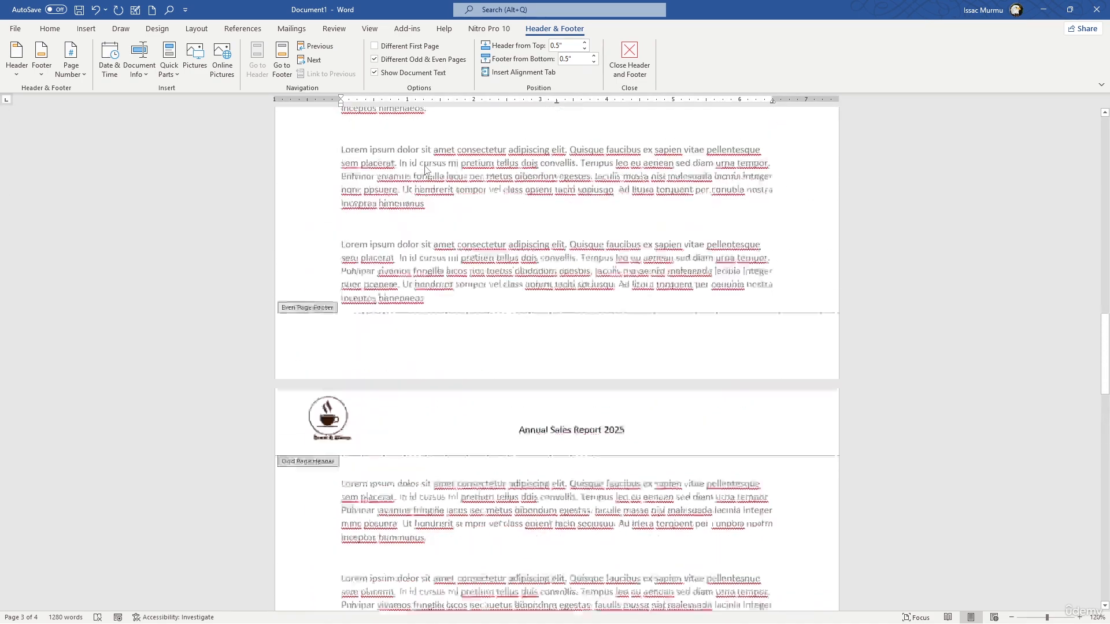
scroll(425, 166, down, 17)
scroll(426, 168, up, 3)
scroll(426, 169, up, 1)
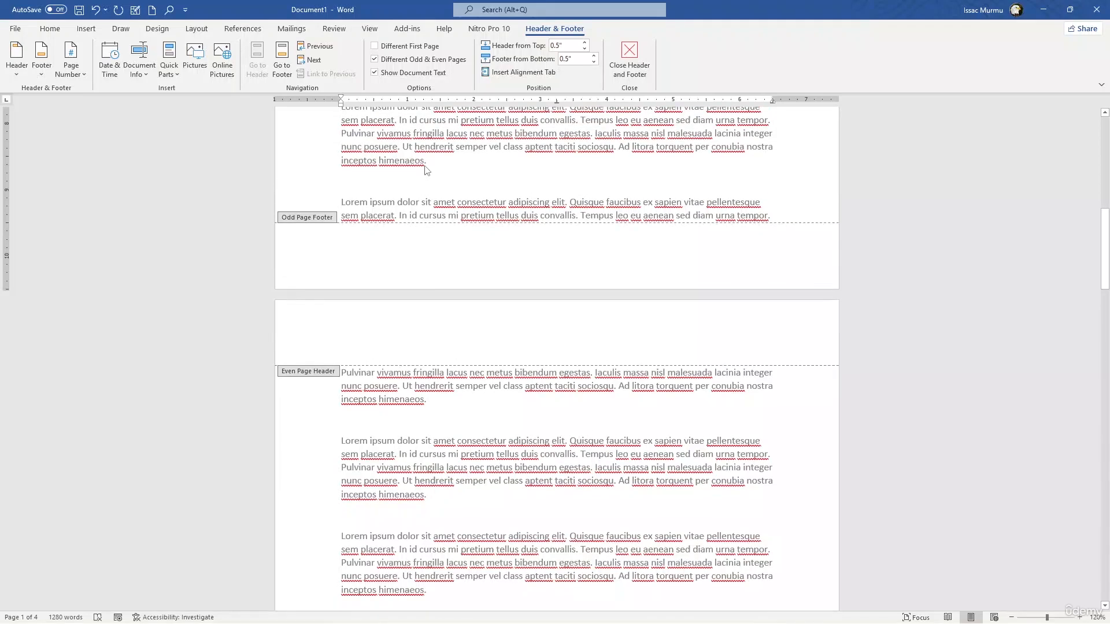
scroll(426, 169, up, 17)
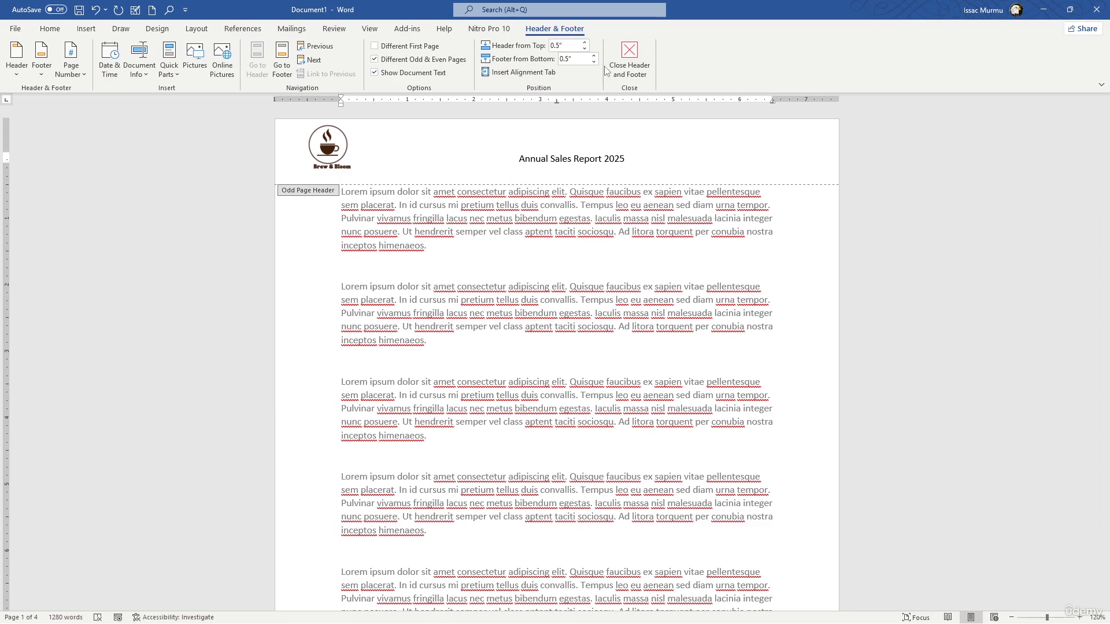
click(635, 69)
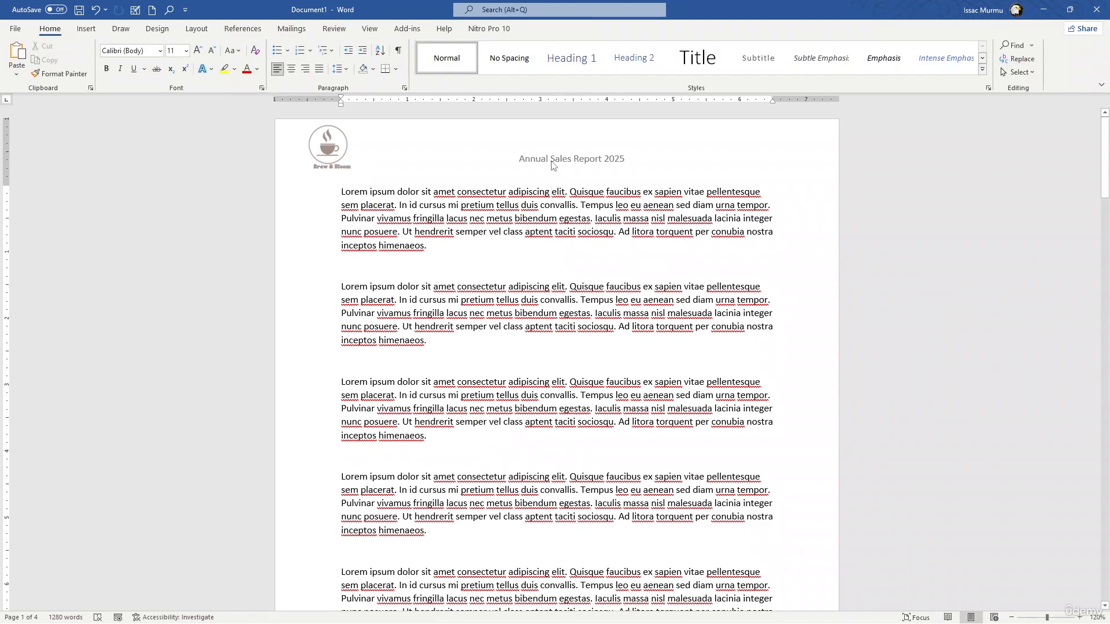
Review how the header differs between odd and even pages throughout the document
scroll(551, 157, down, 3)
scroll(551, 158, down, 20)
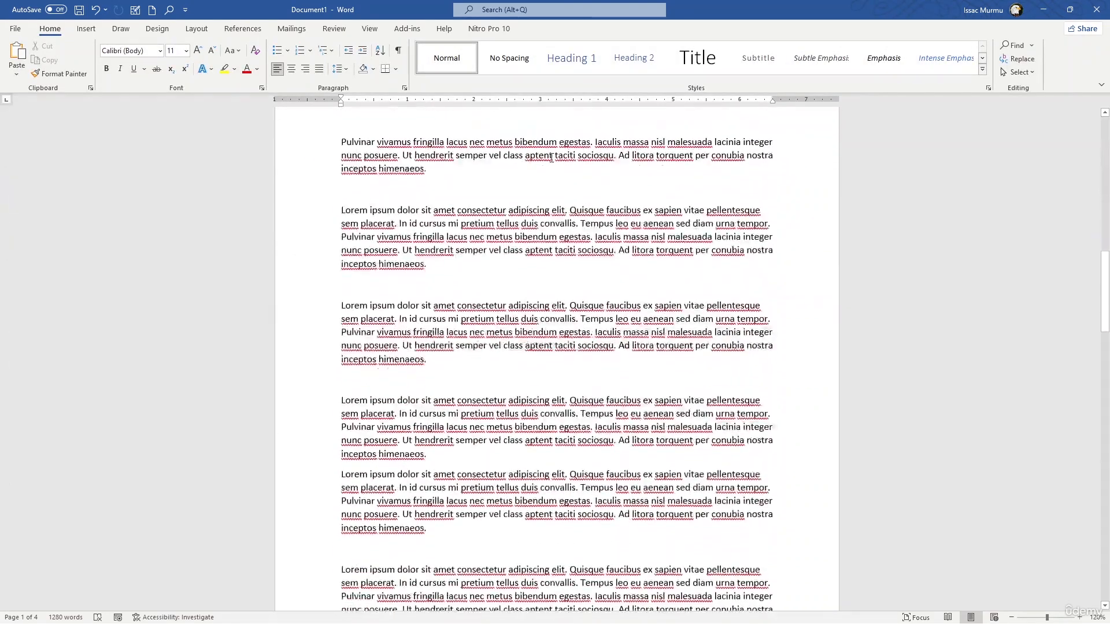
scroll(552, 158, down, 15)
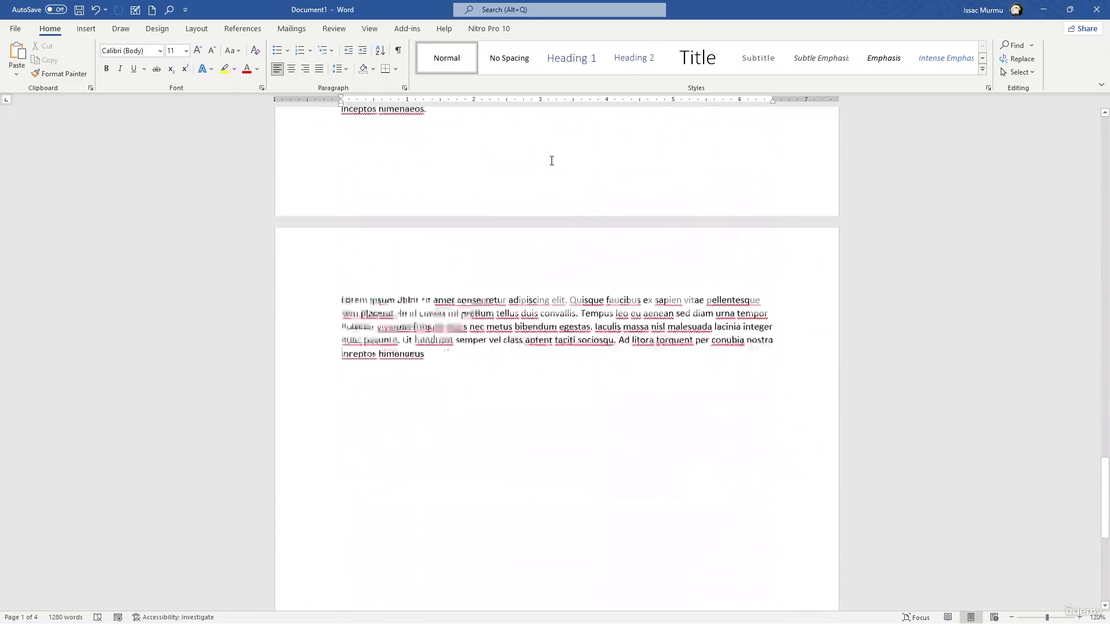
scroll(555, 162, down, 10)
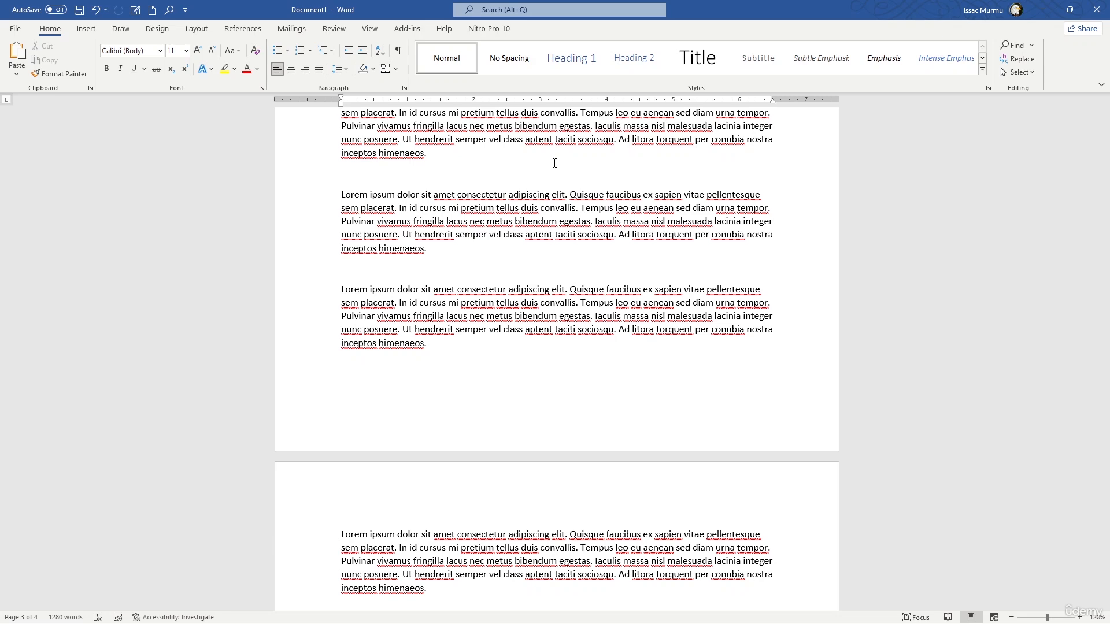
scroll(547, 268, down, 1)
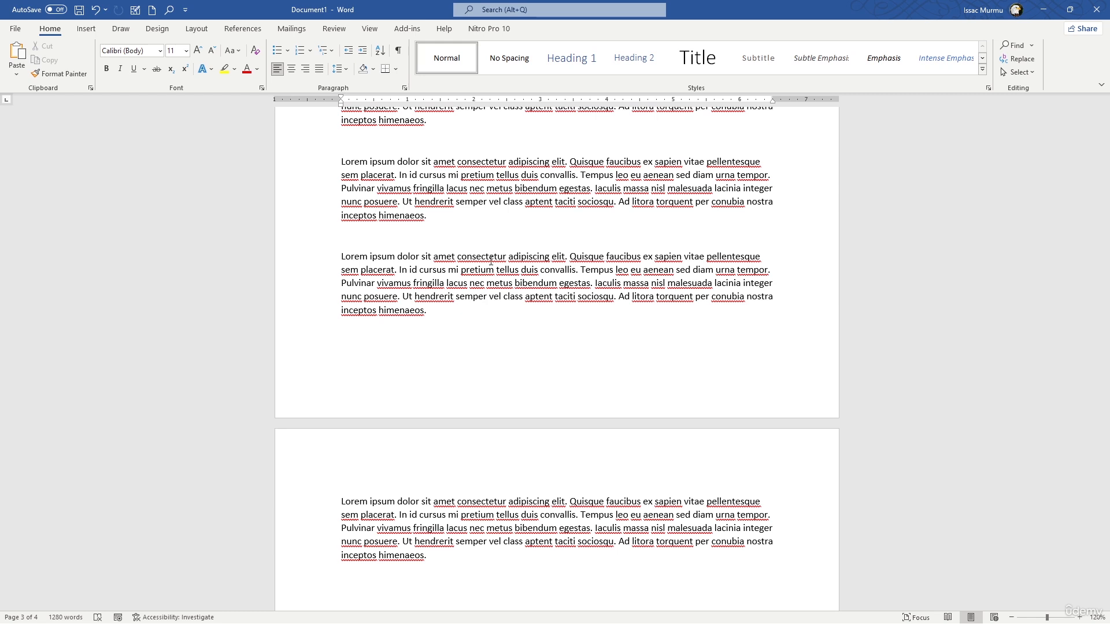
scroll(485, 435, down, 3)
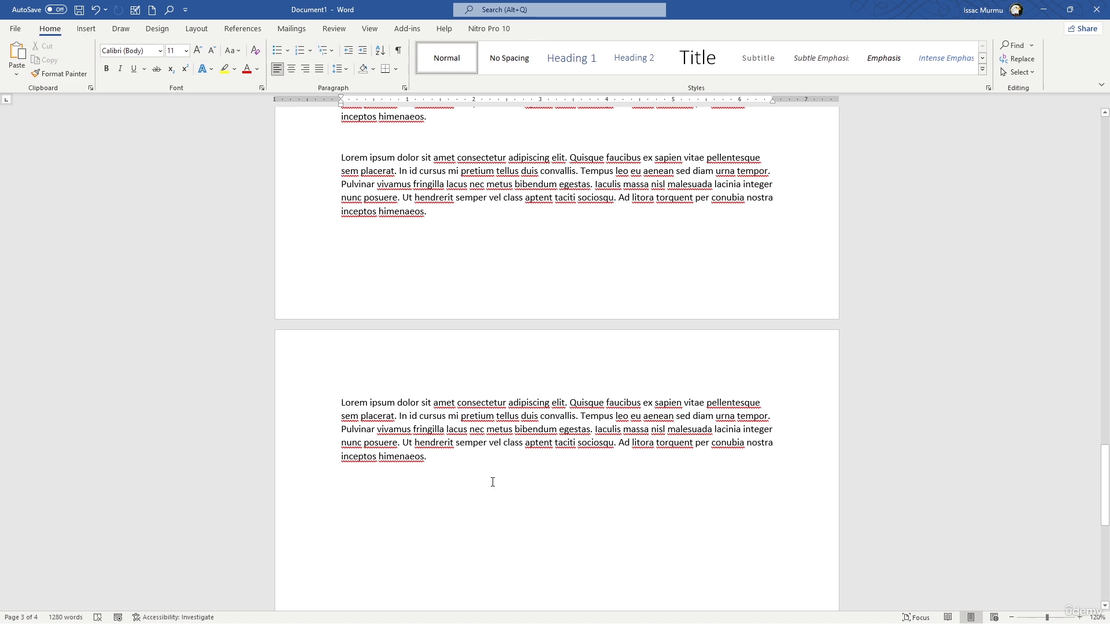
scroll(373, 359, up, 10)
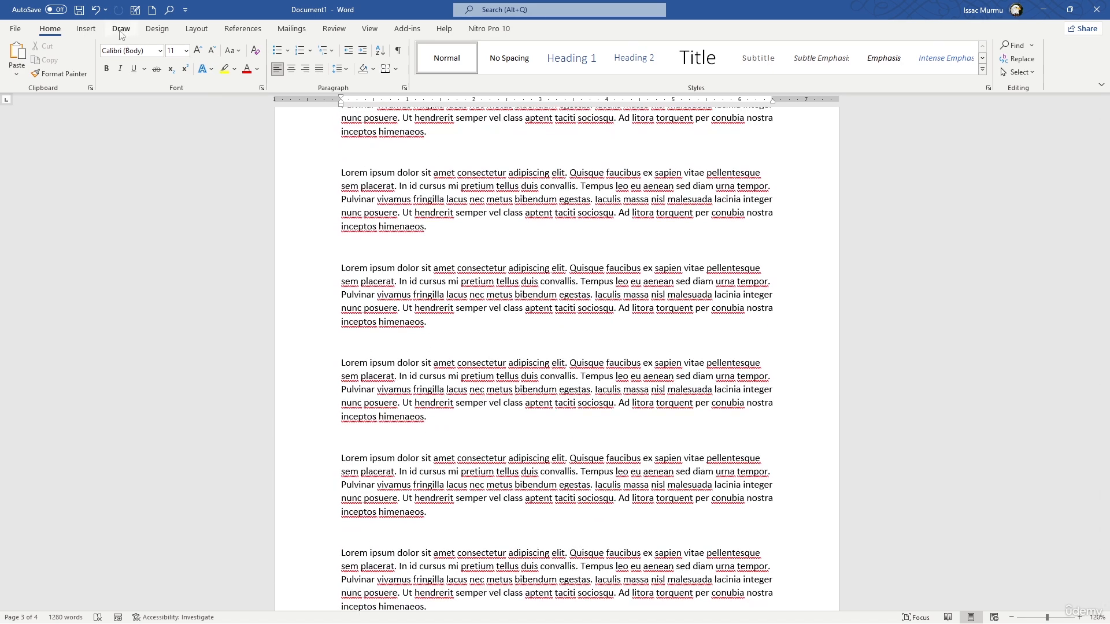
Insert a footer in the built-in Blank style
click(86, 28)
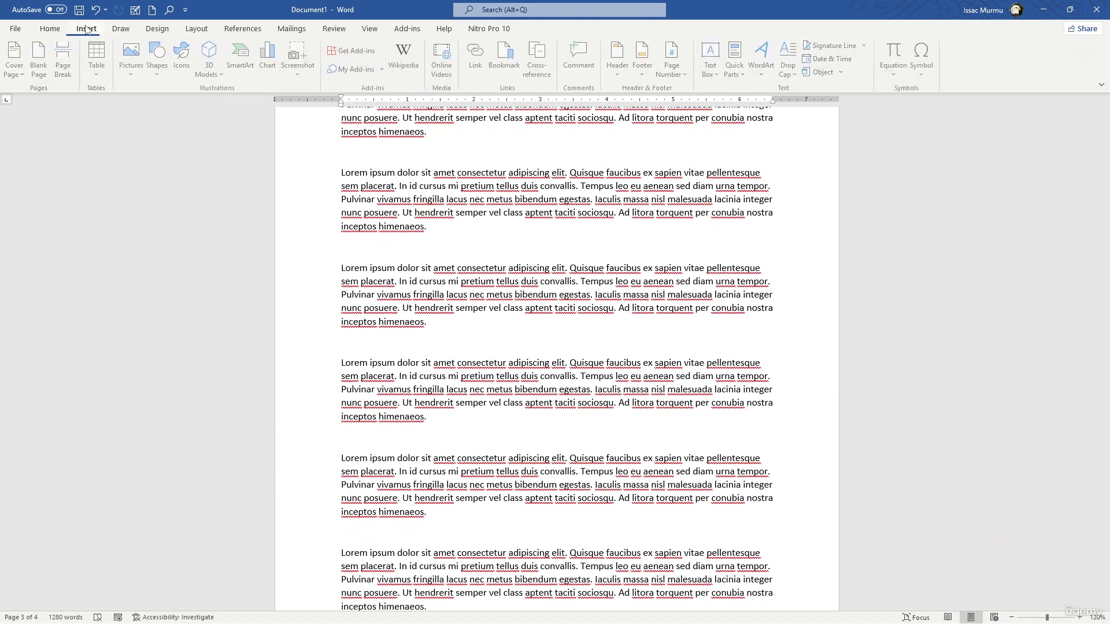
click(645, 66)
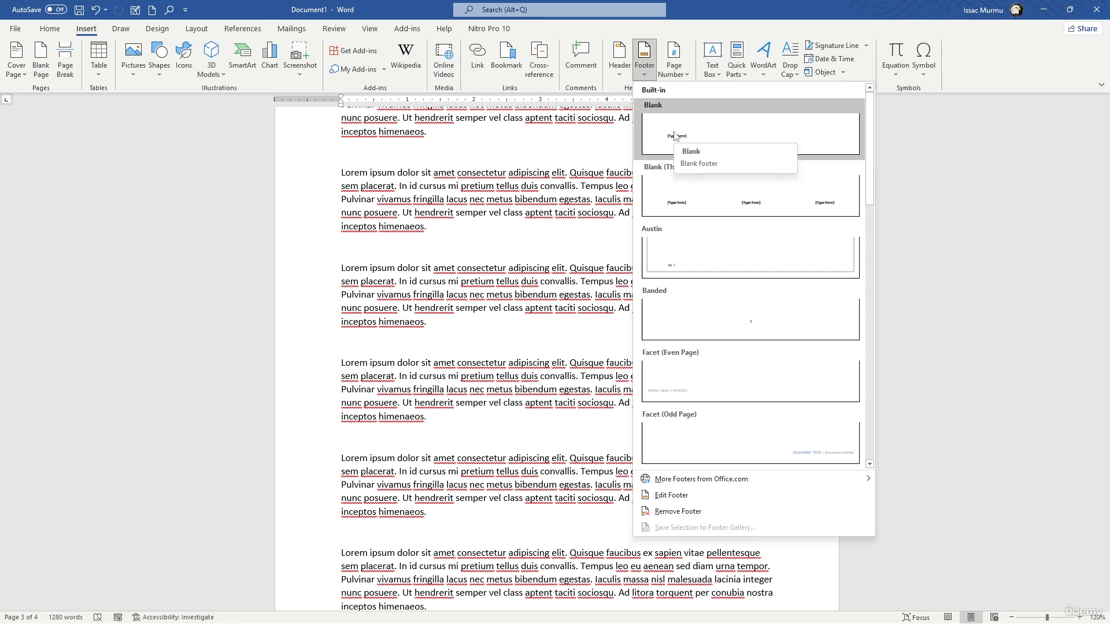
click(722, 142)
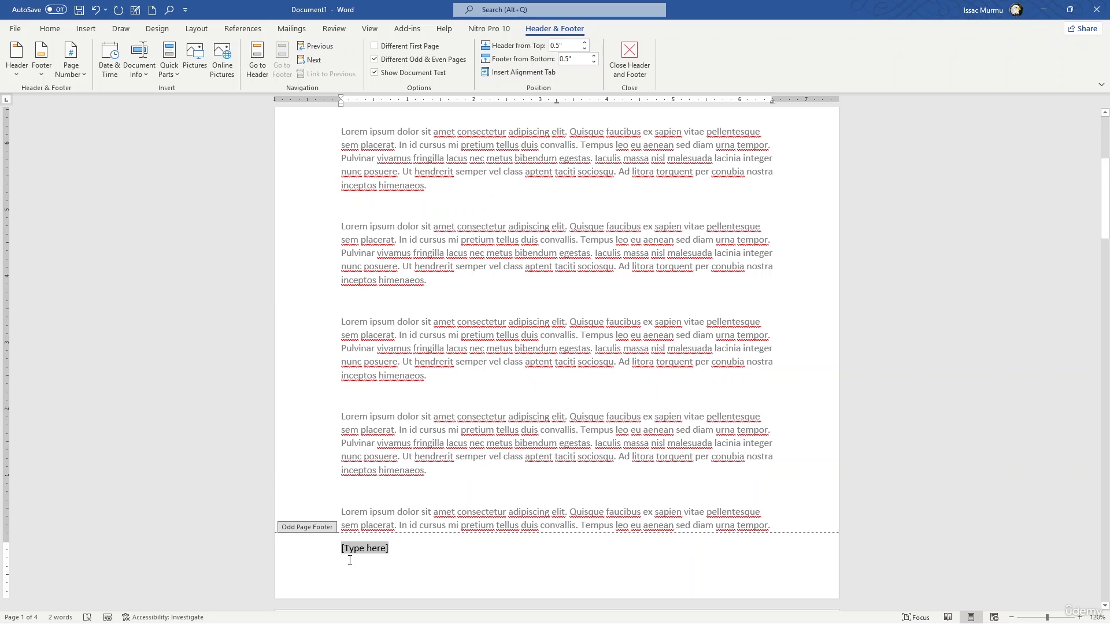
Replace the odd page footer's placeholder with the text "Confidential-For Internal Use Only"
text(cofidential)
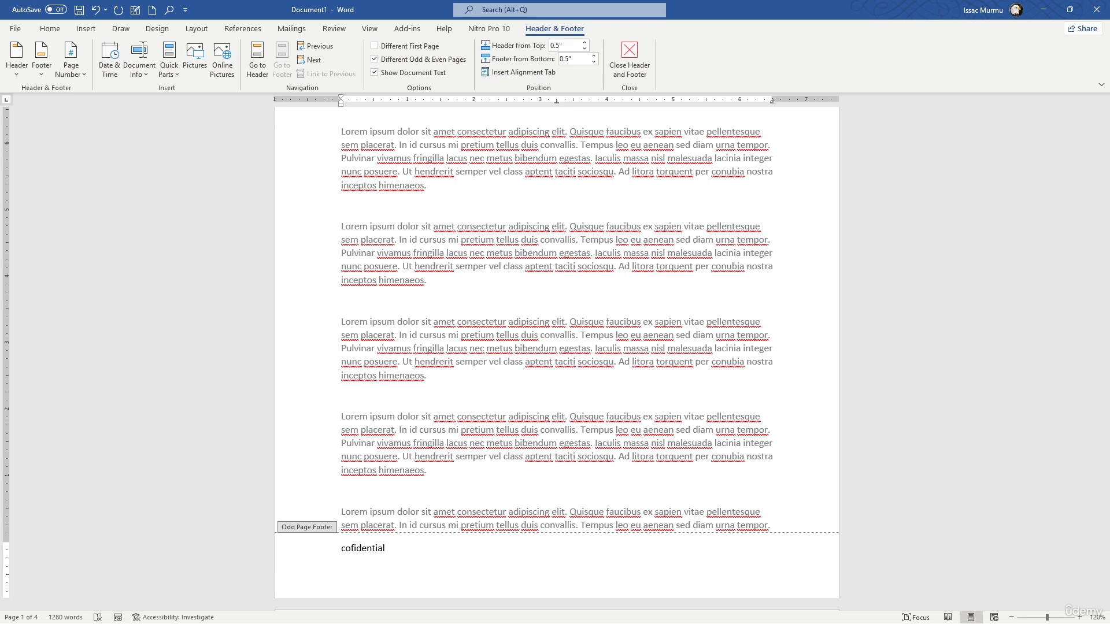
text(-For Internal )
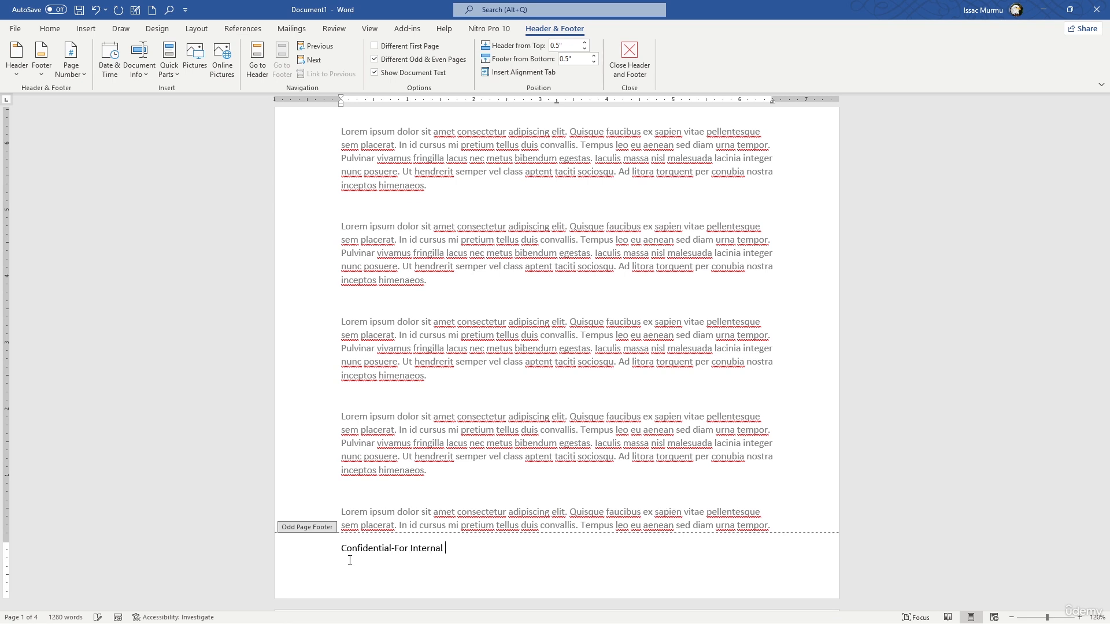
text(Use on)
key(BackSpace)
key(BackSpace)
key(BackSpace)
text(Only)
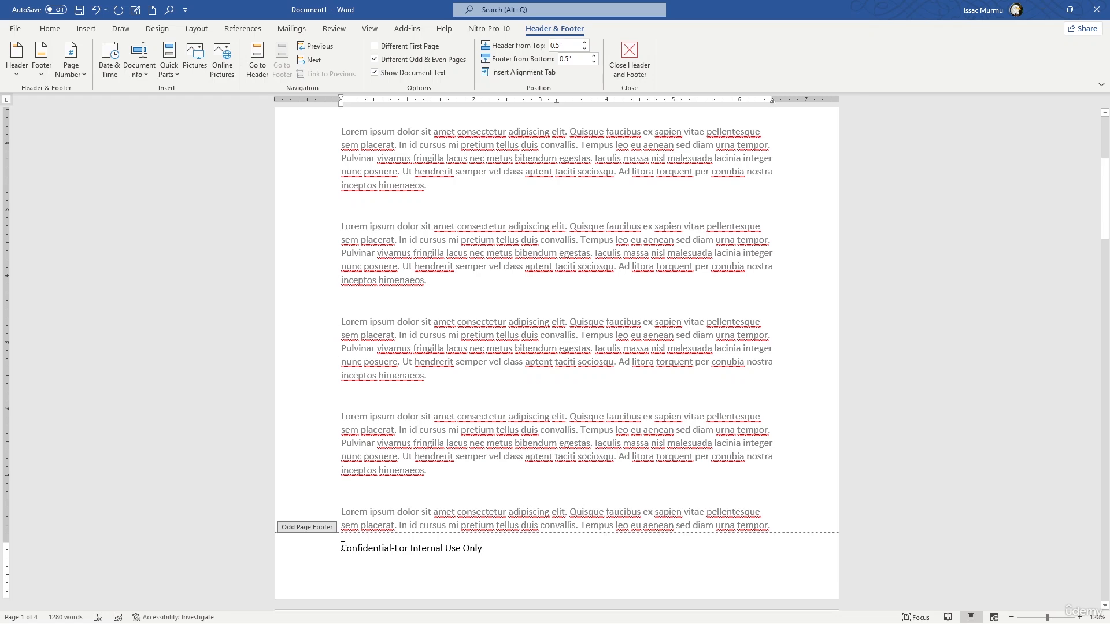
Right-align the confidentiality text in the footer and close header and footer editing
click(50, 28)
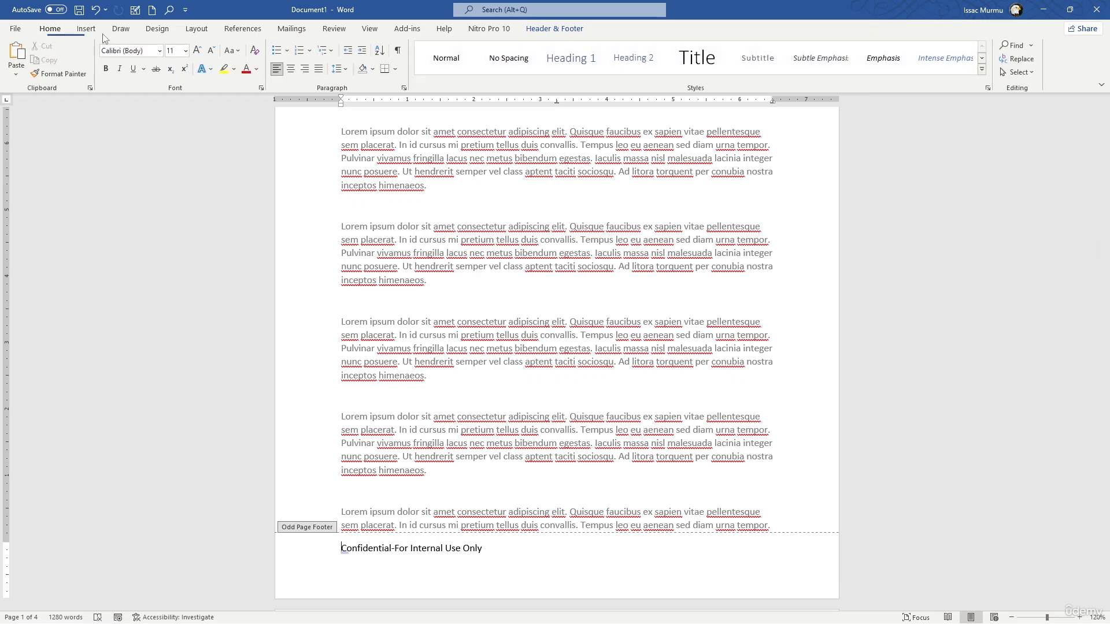
click(305, 69)
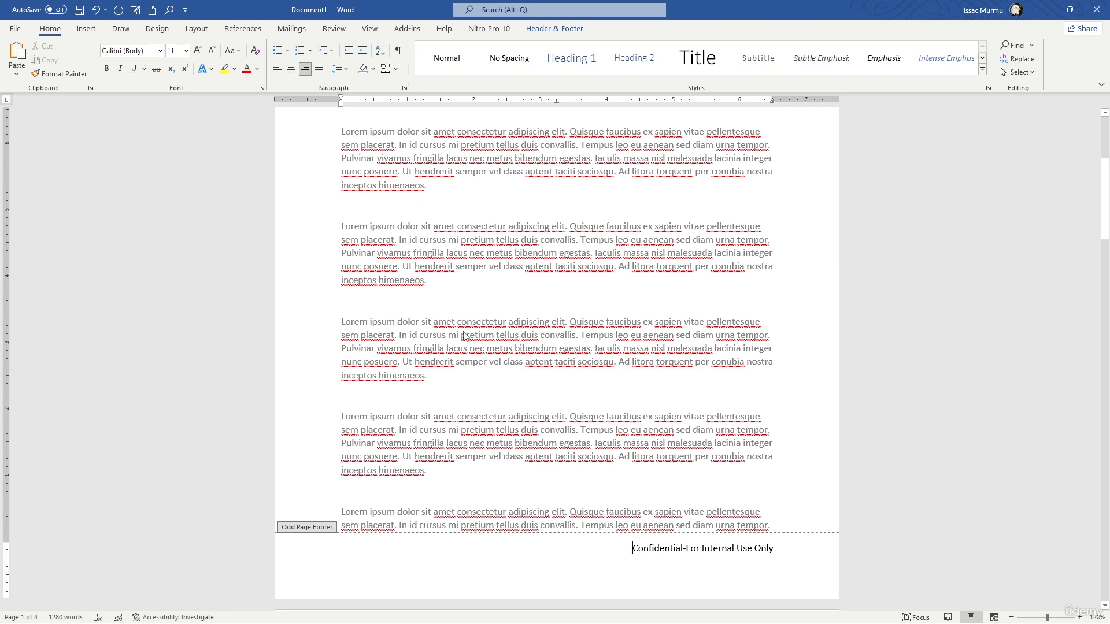
scroll(804, 317, down, 3)
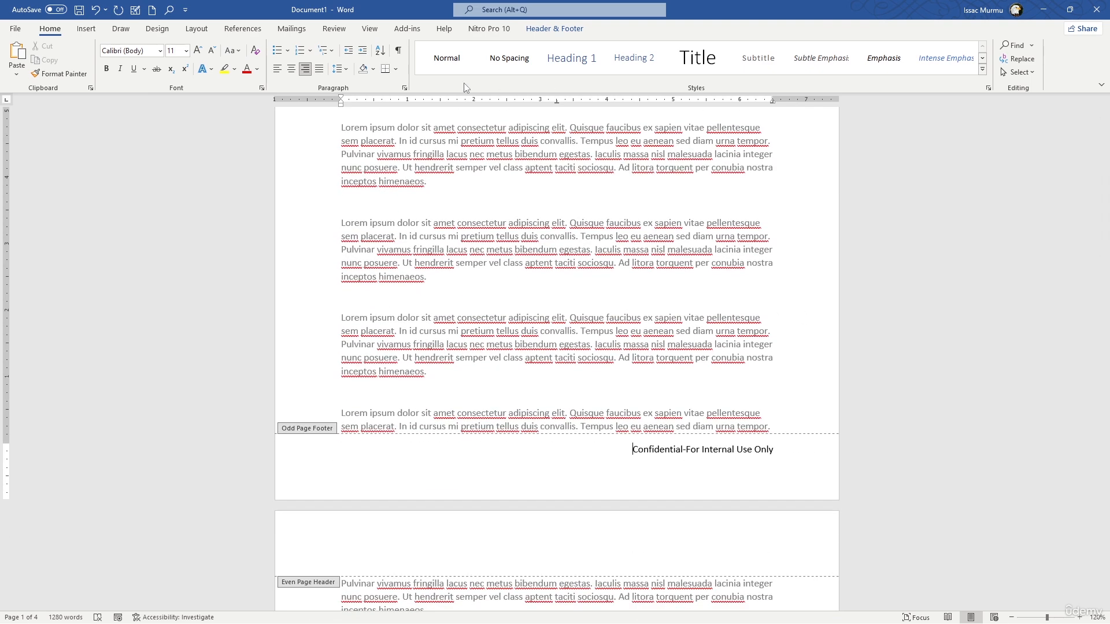
click(548, 29)
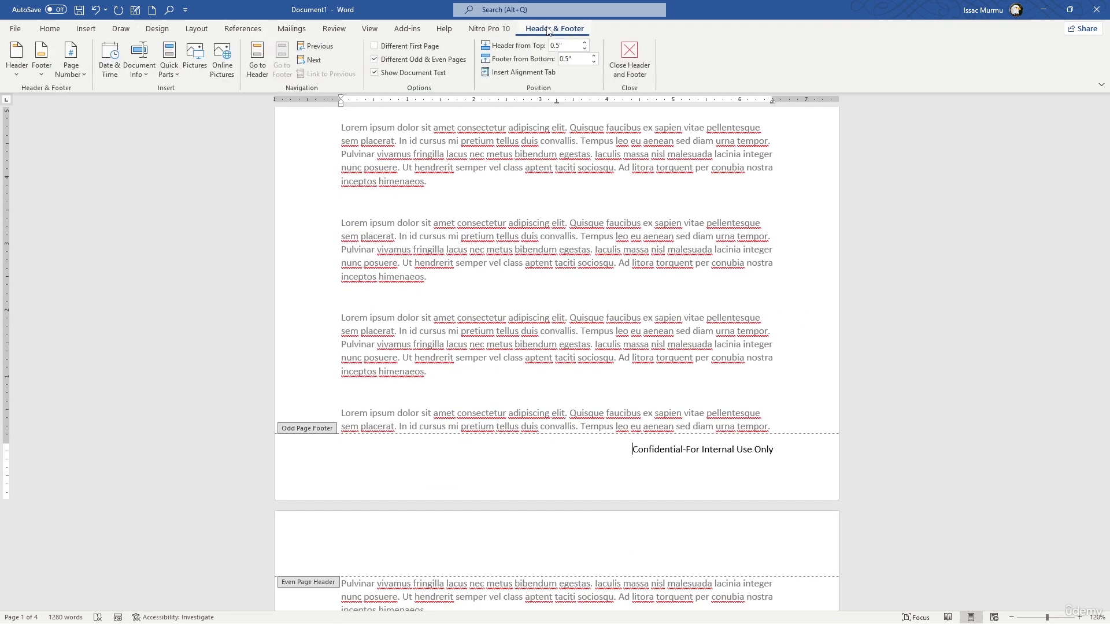
click(630, 65)
Check on which odd and even pages the header and the confidentiality footer appear throughout the document
scroll(789, 340, up, 5)
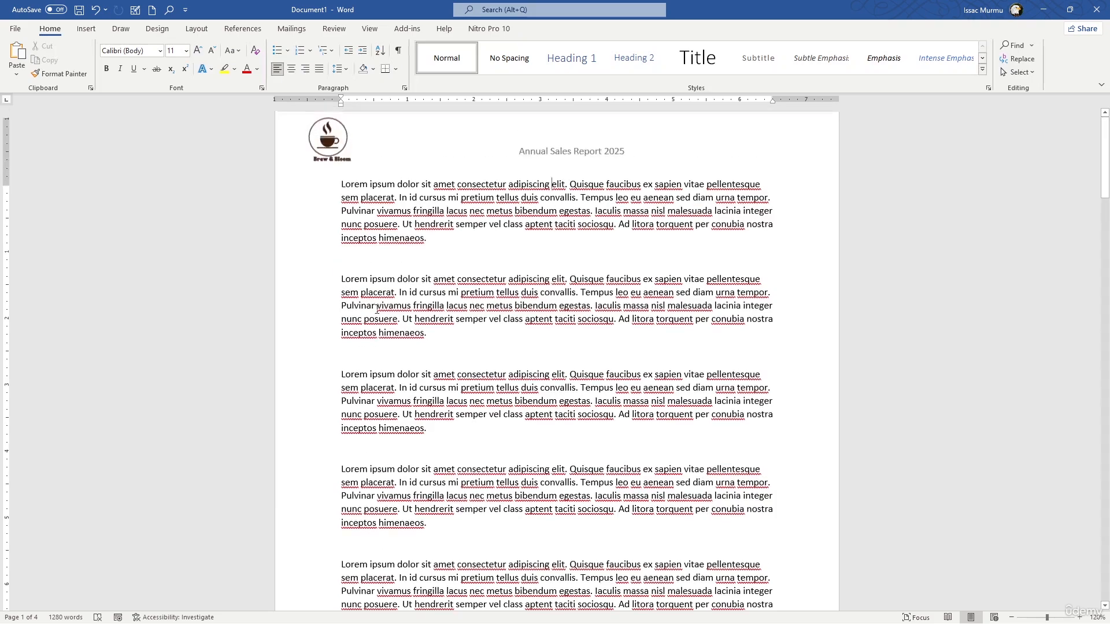
scroll(790, 340, down, 8)
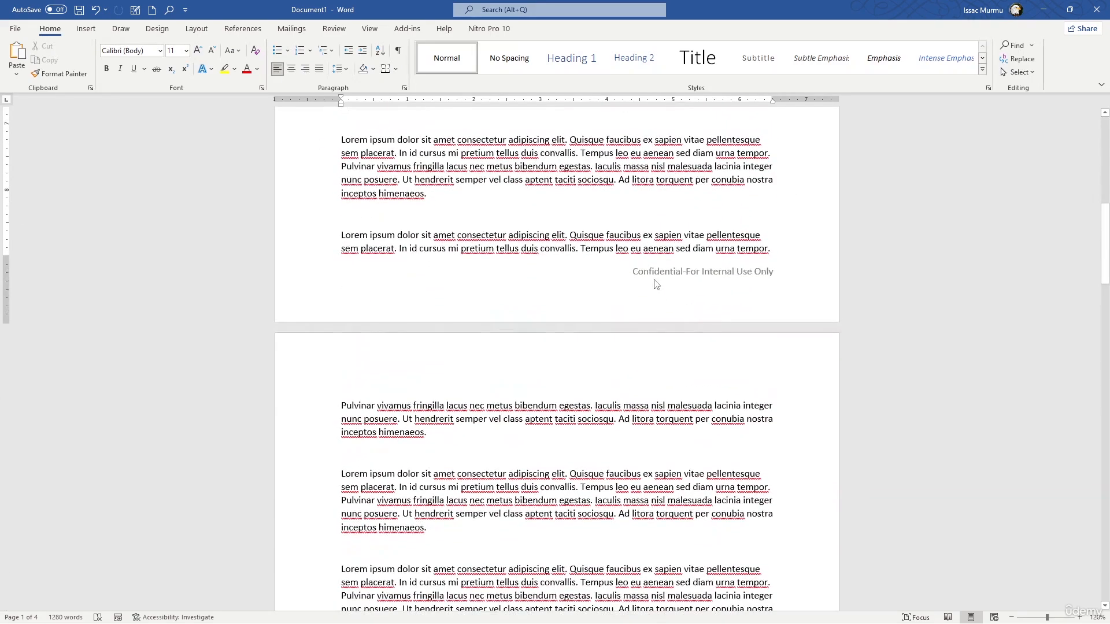
scroll(738, 278, down, 3)
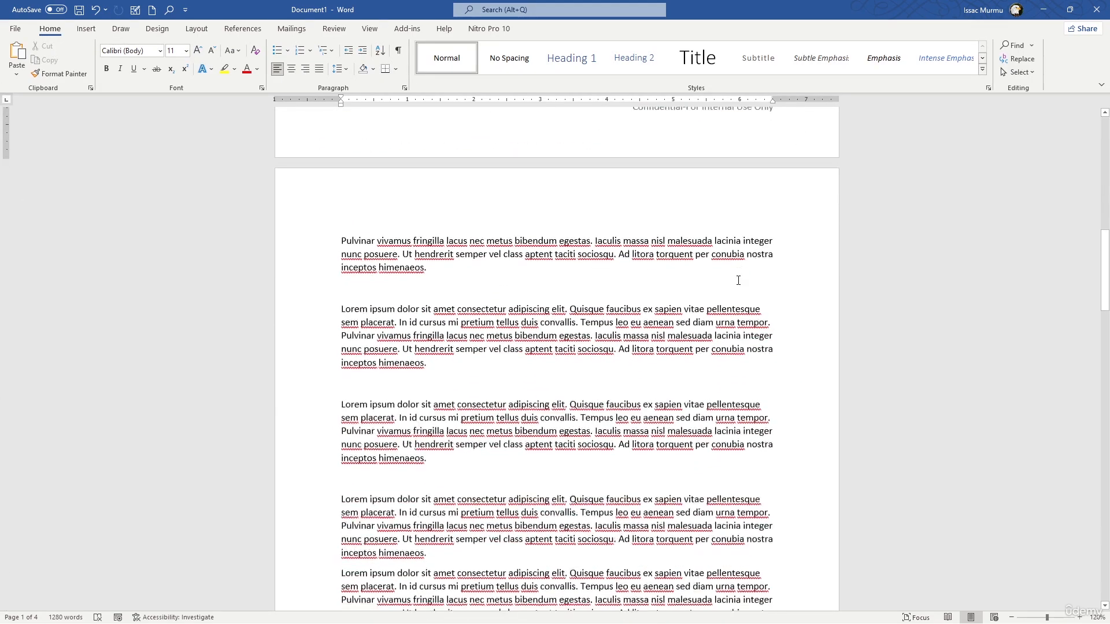
scroll(740, 285, up, 2)
scroll(740, 285, down, 15)
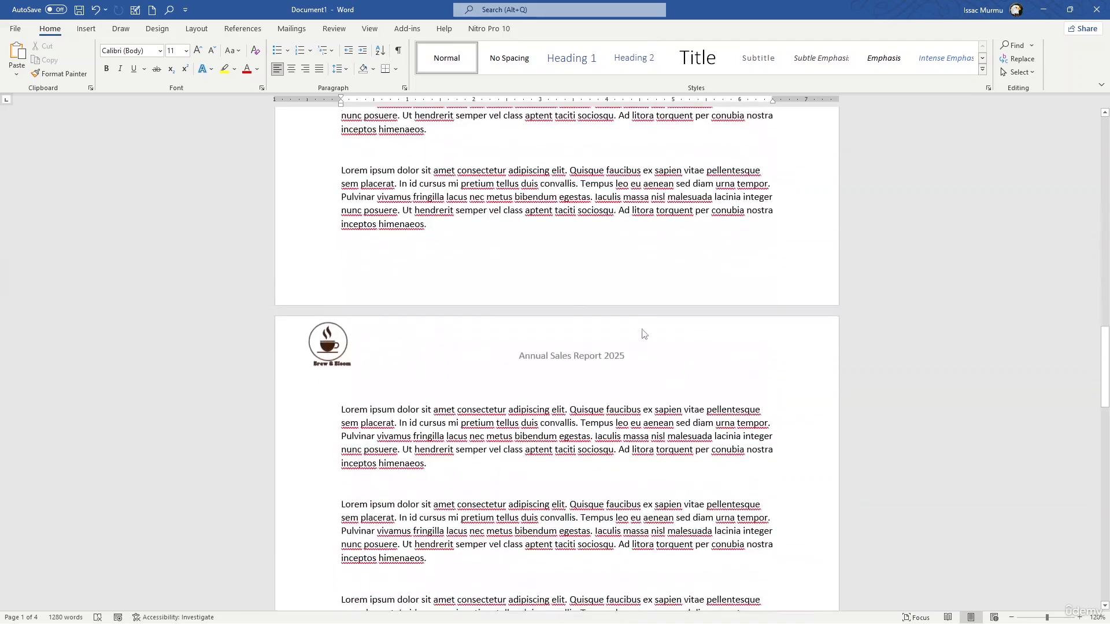
scroll(639, 327, down, 10)
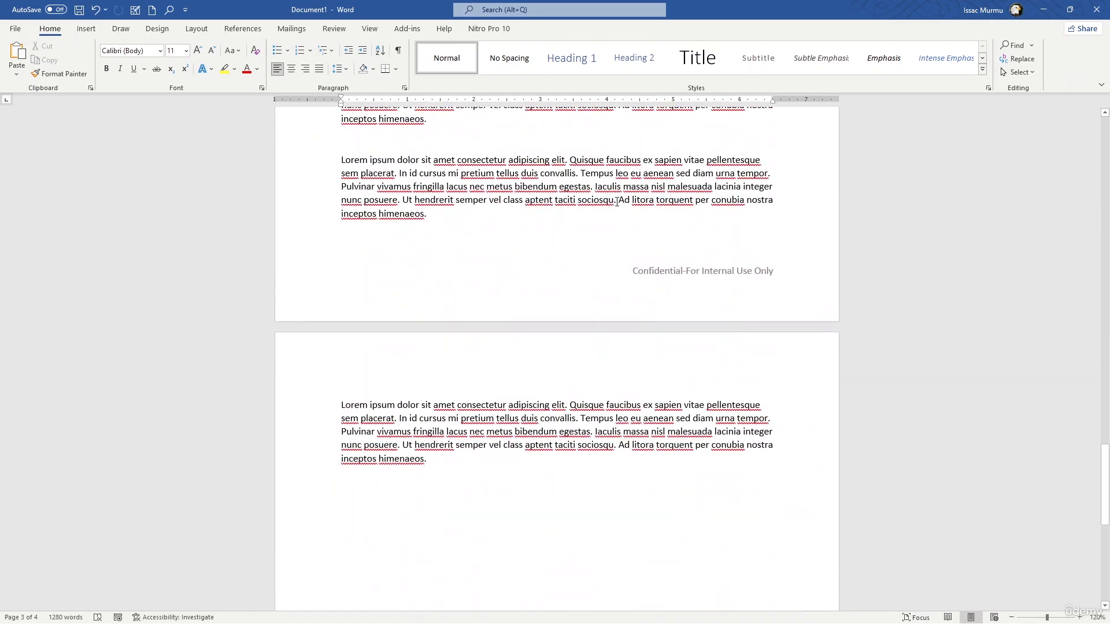
Reopen the header on page 3, turn off different odd and even pages, and close header and footer editing
click(86, 28)
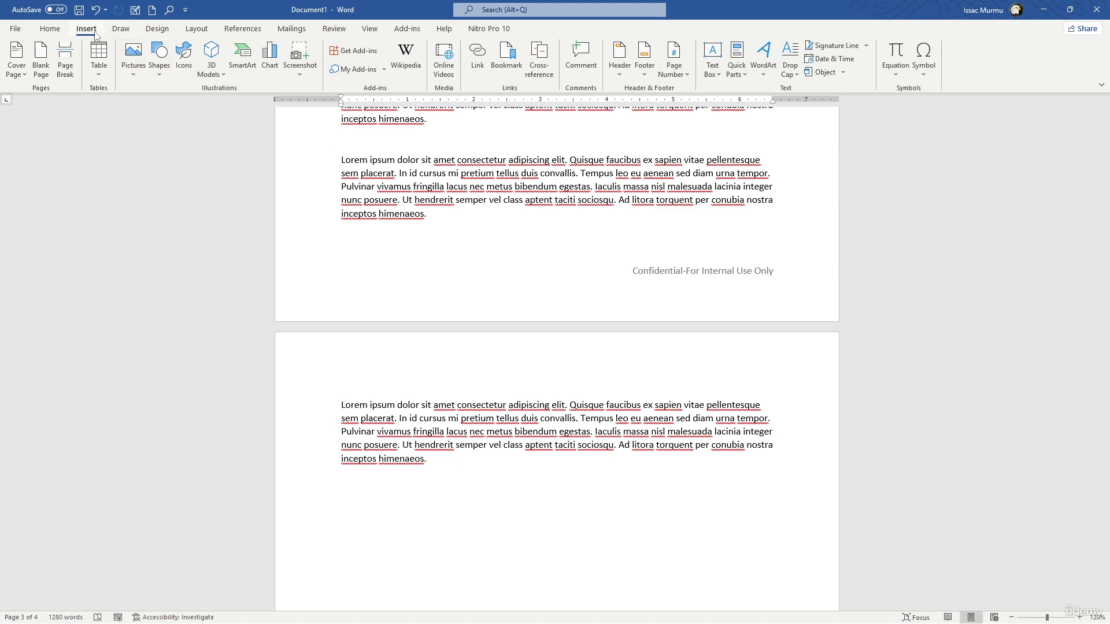
scroll(496, 305, up, 12)
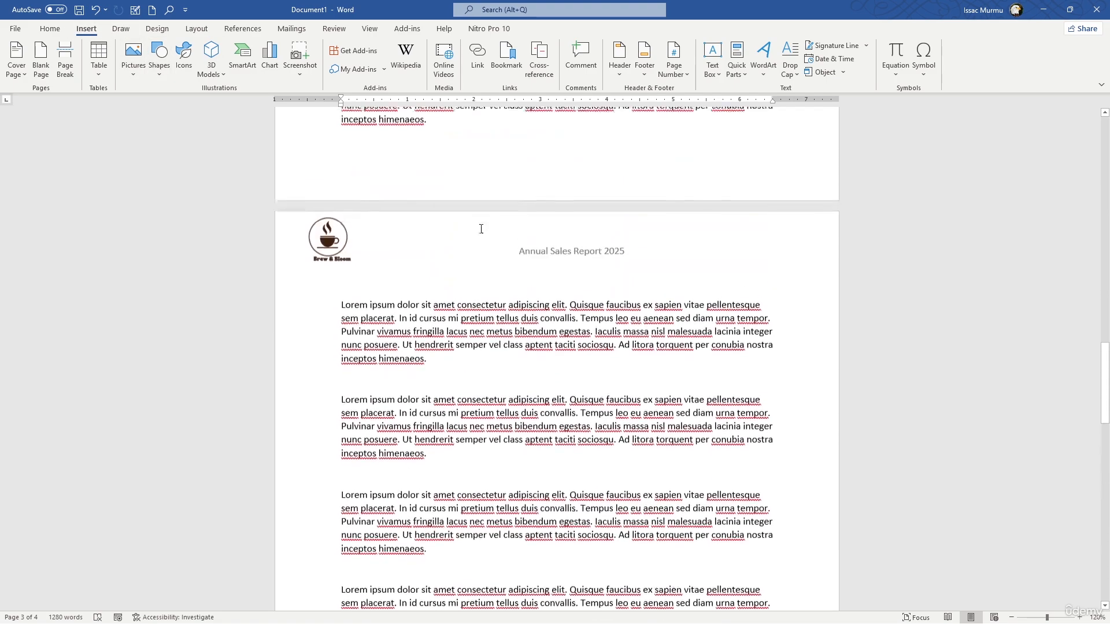
double_click(542, 457)
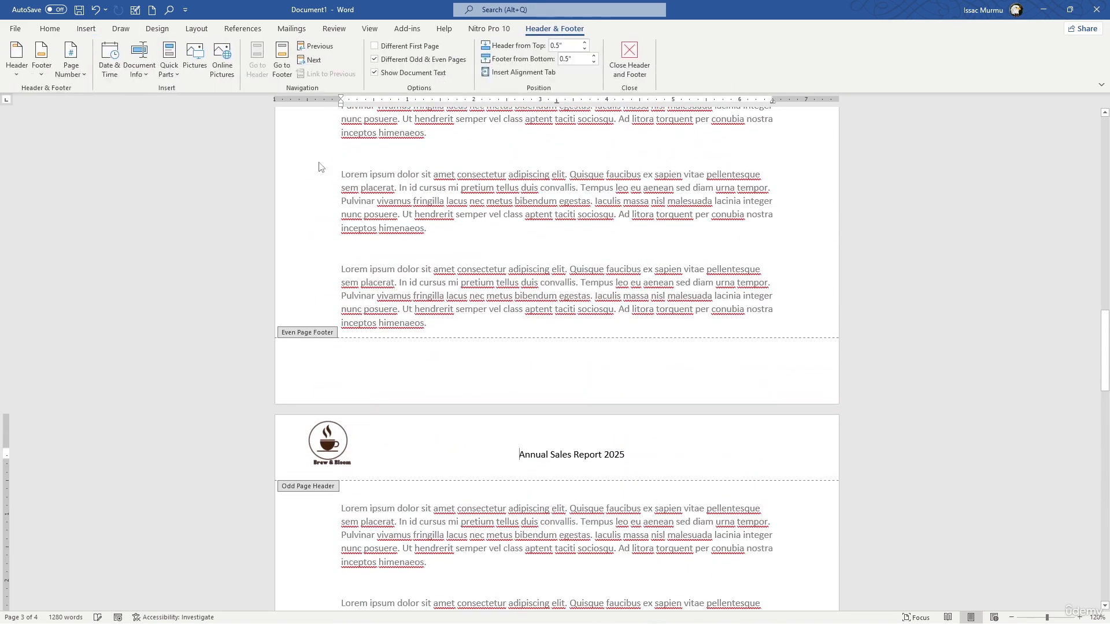
click(374, 60)
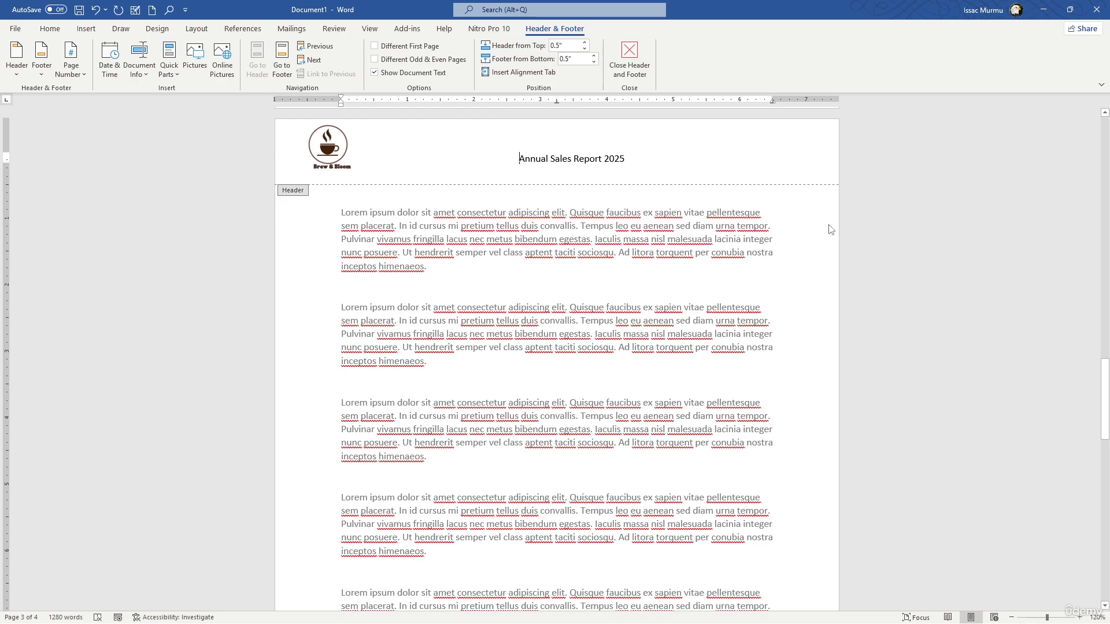
click(621, 64)
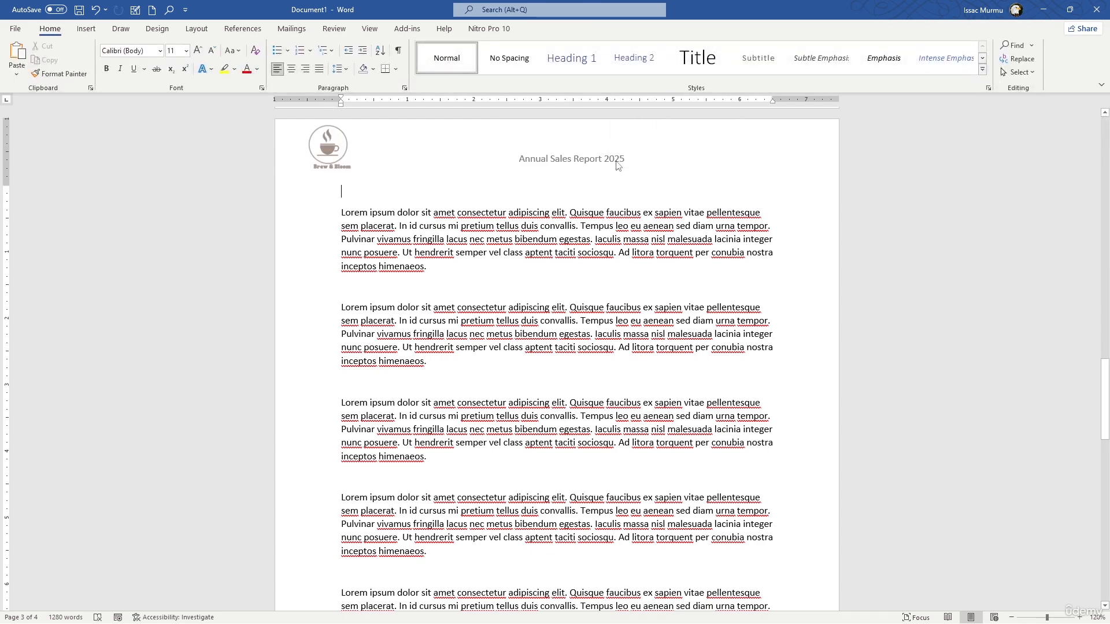
Check the footer of page 3 and the header of page 4, and open the page 3 footer for editing
scroll(617, 162, down, 3)
scroll(616, 162, down, 10)
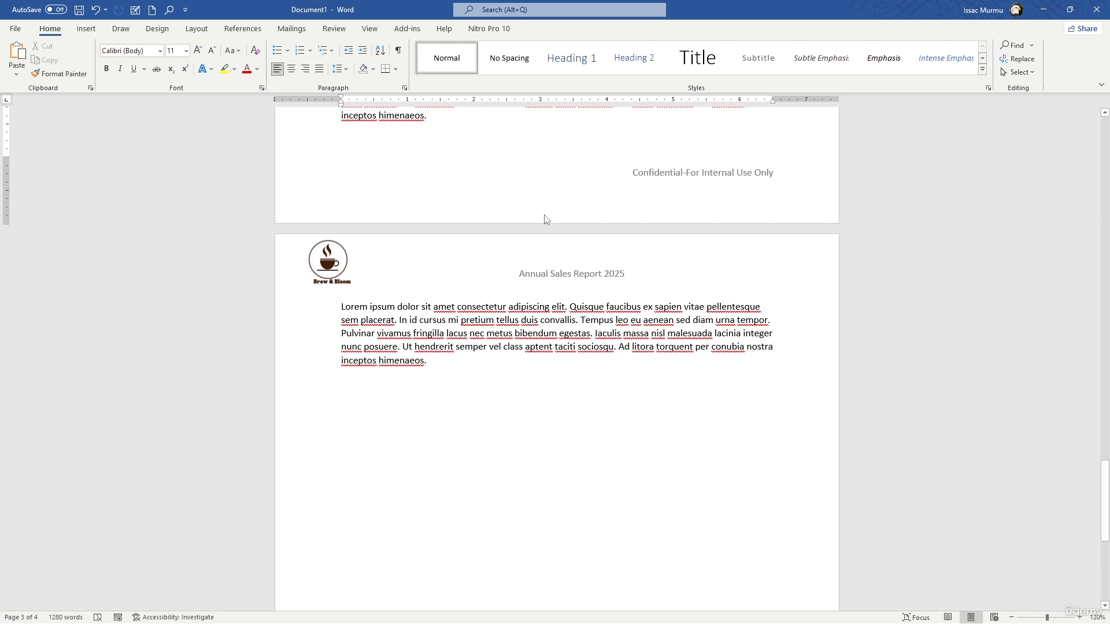
double_click(659, 174)
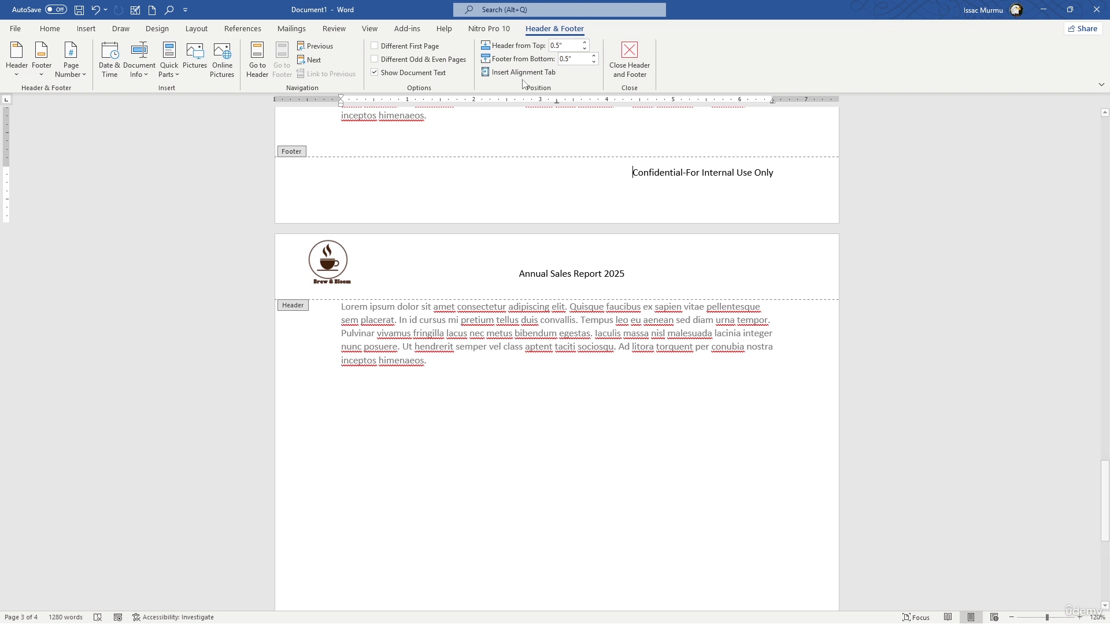
click(84, 75)
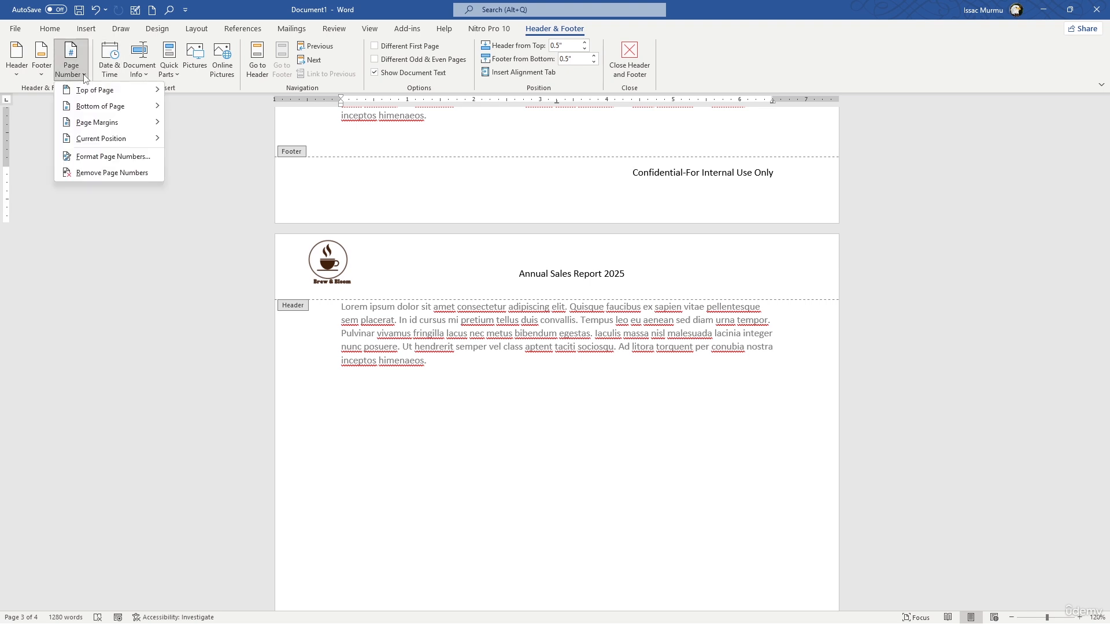
mouse_move(103, 90)
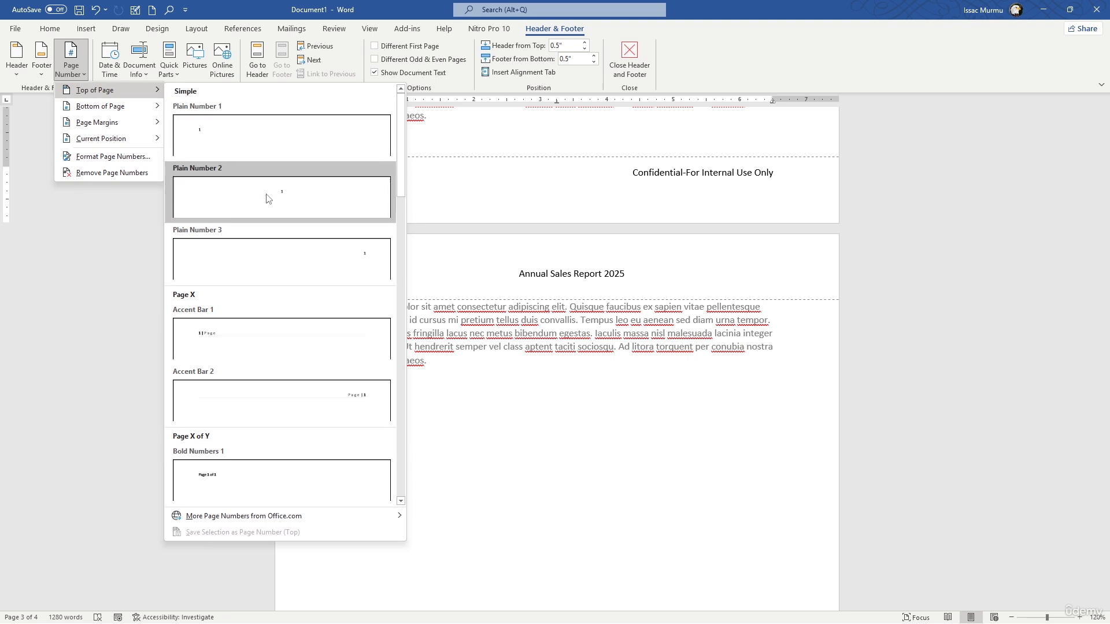
click(110, 58)
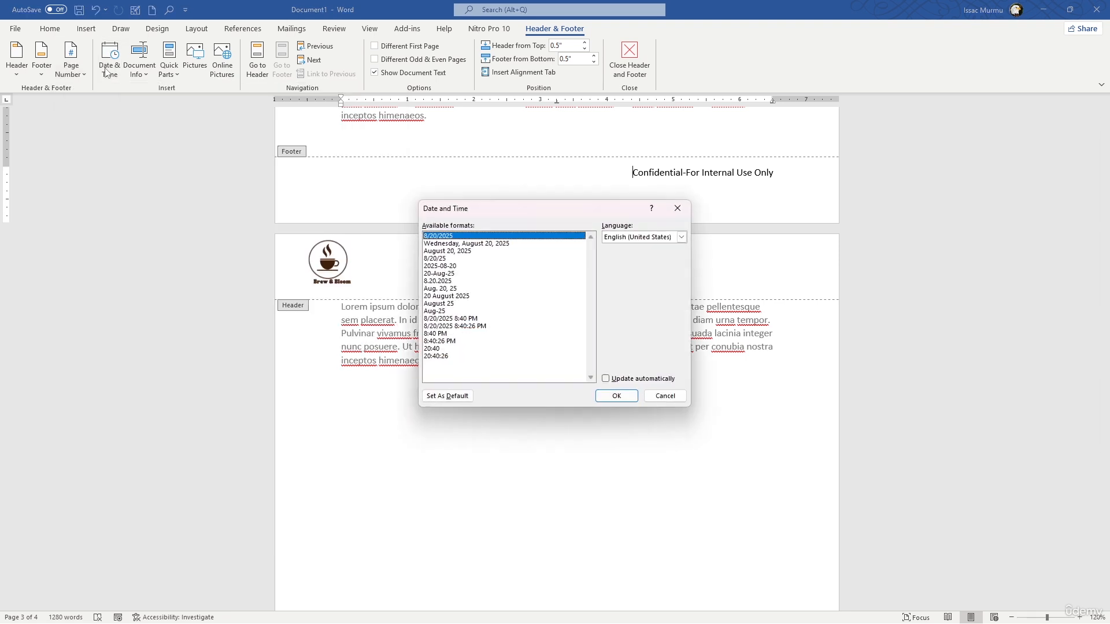
click(677, 208)
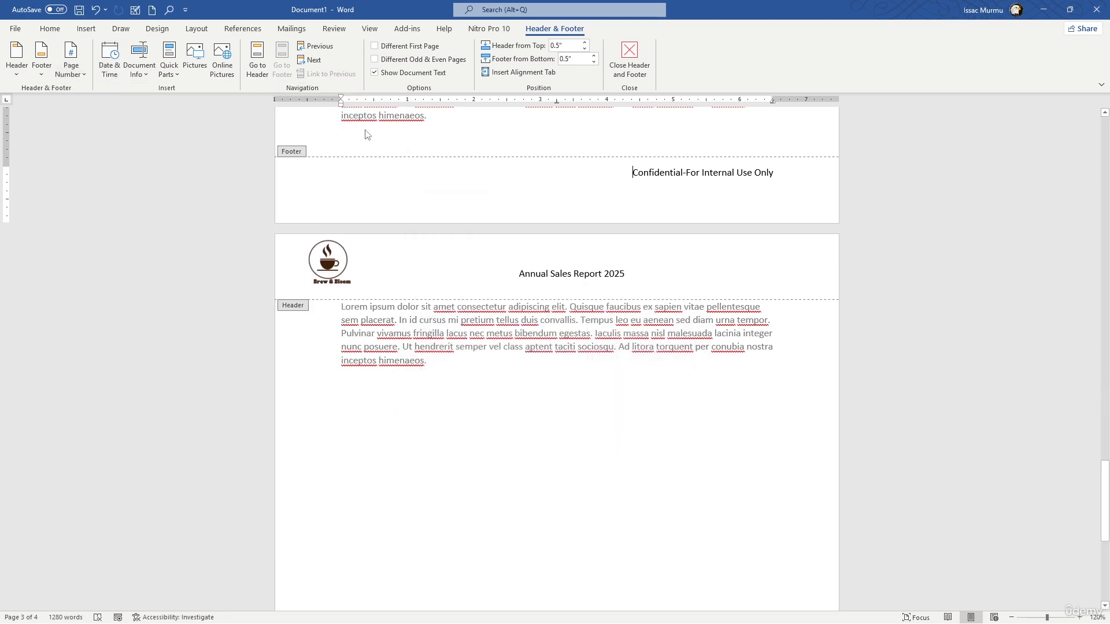
click(76, 74)
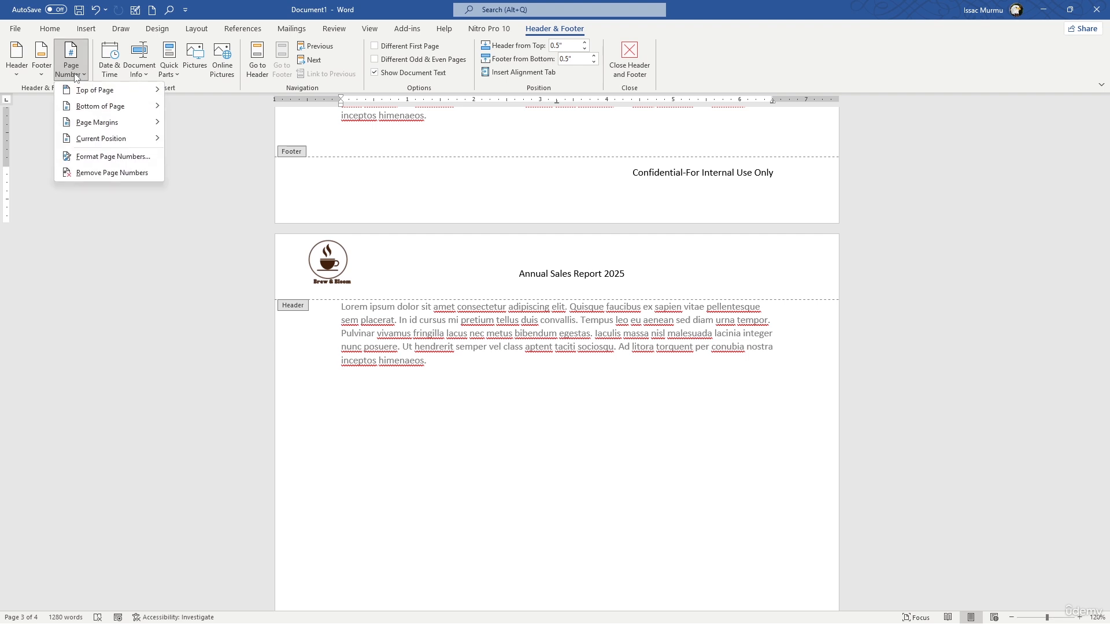
Insert the date in the 8/20/2025 format before the confidentiality text in the footer, with automatic updating enabled
click(109, 58)
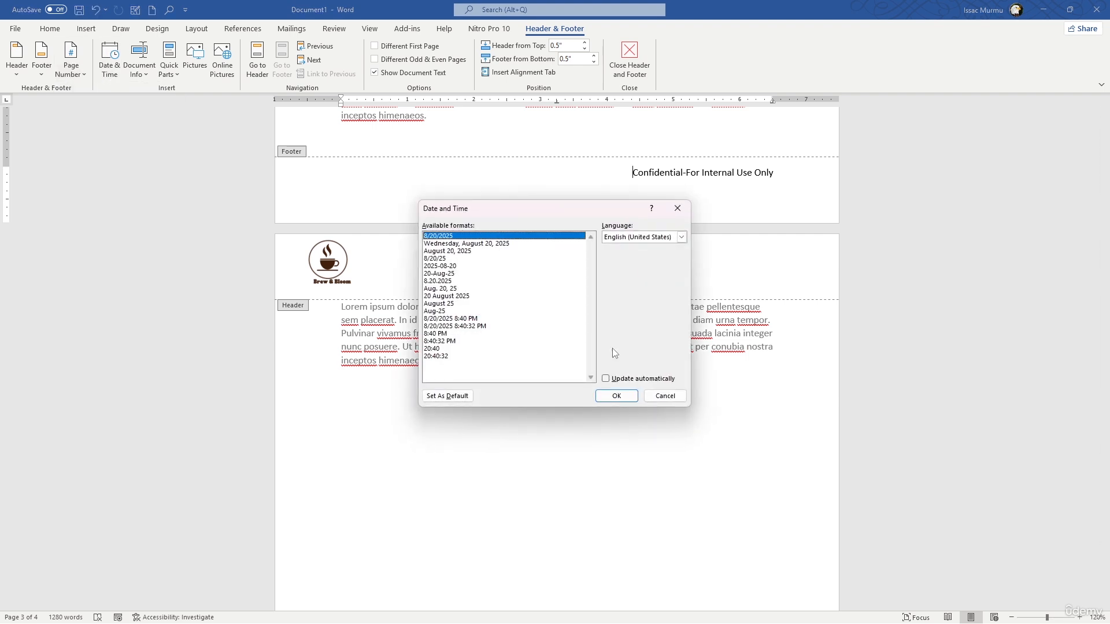
click(605, 379)
click(636, 397)
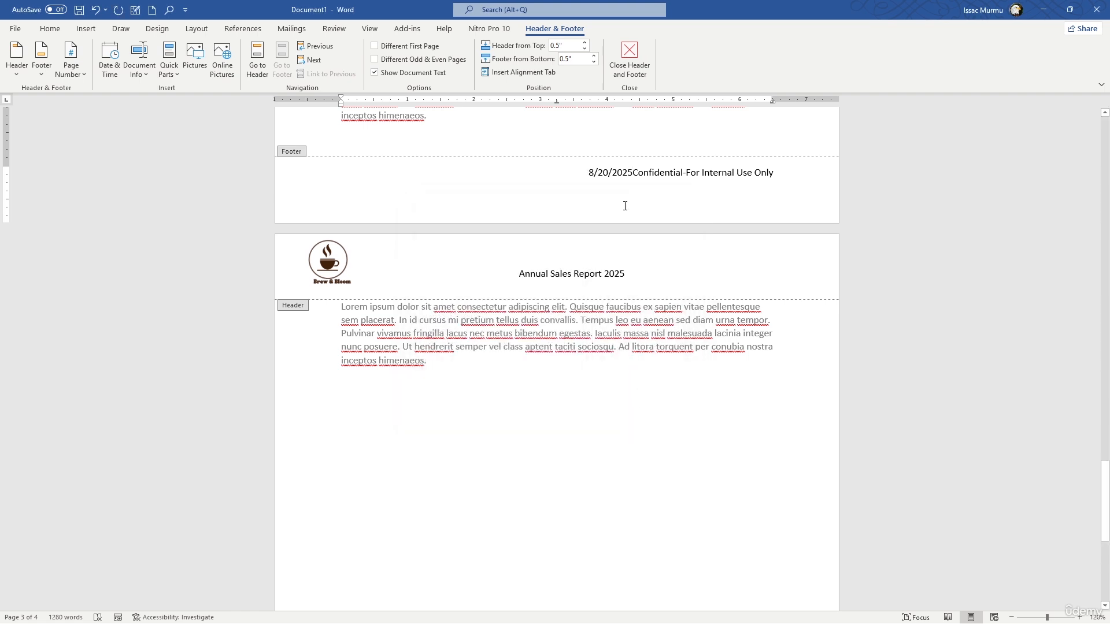
Left-align the footer line and place the cursor between the date and the confidentiality text
click(636, 173)
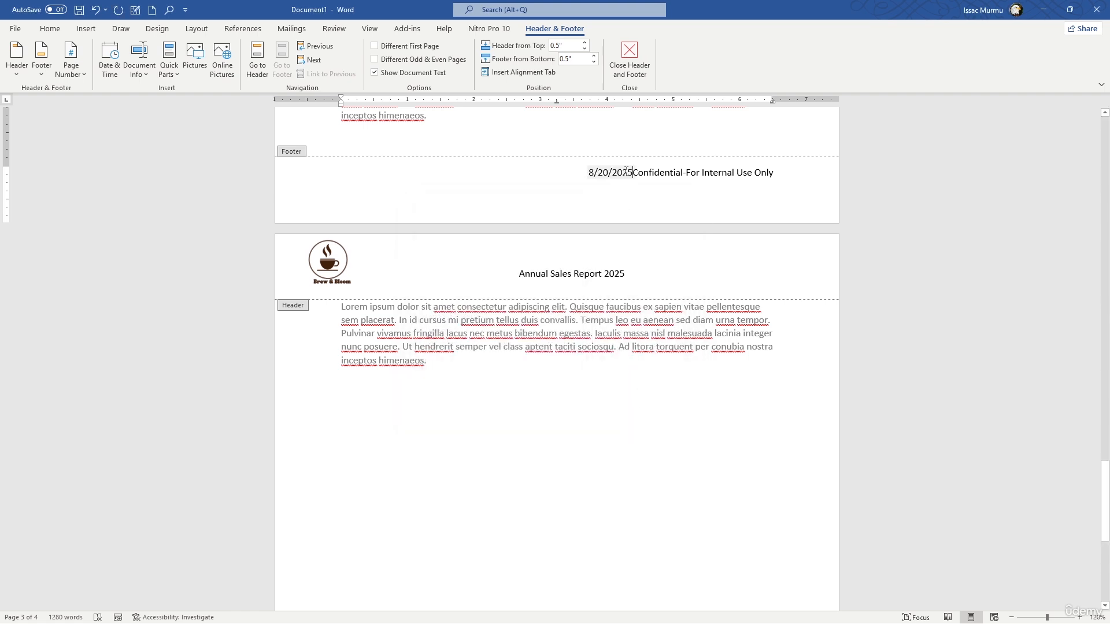
click(594, 172)
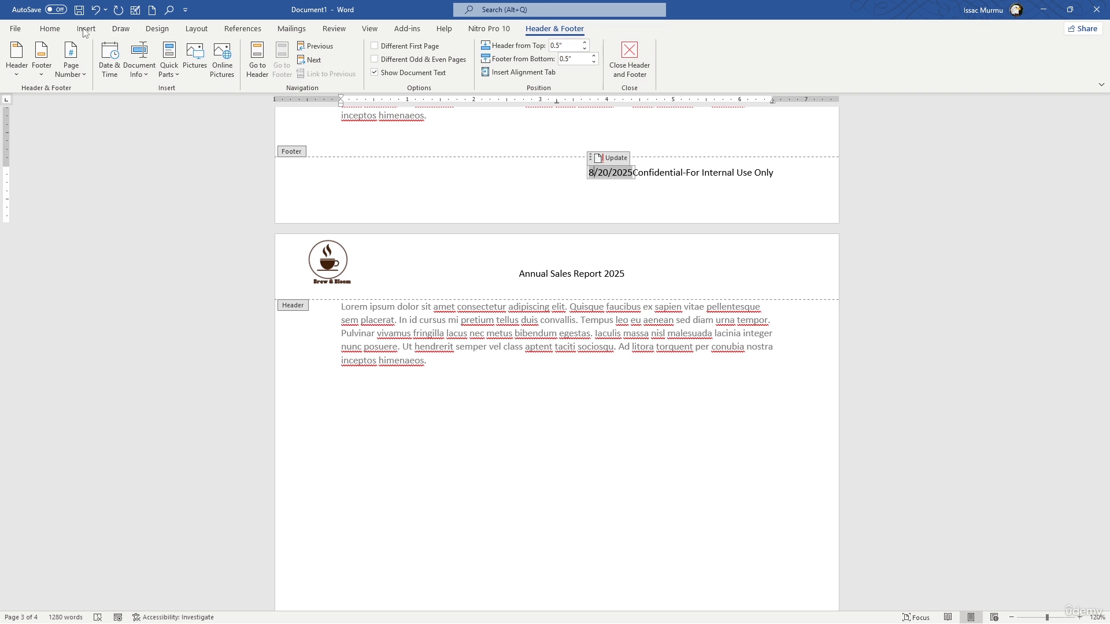
click(49, 28)
click(277, 69)
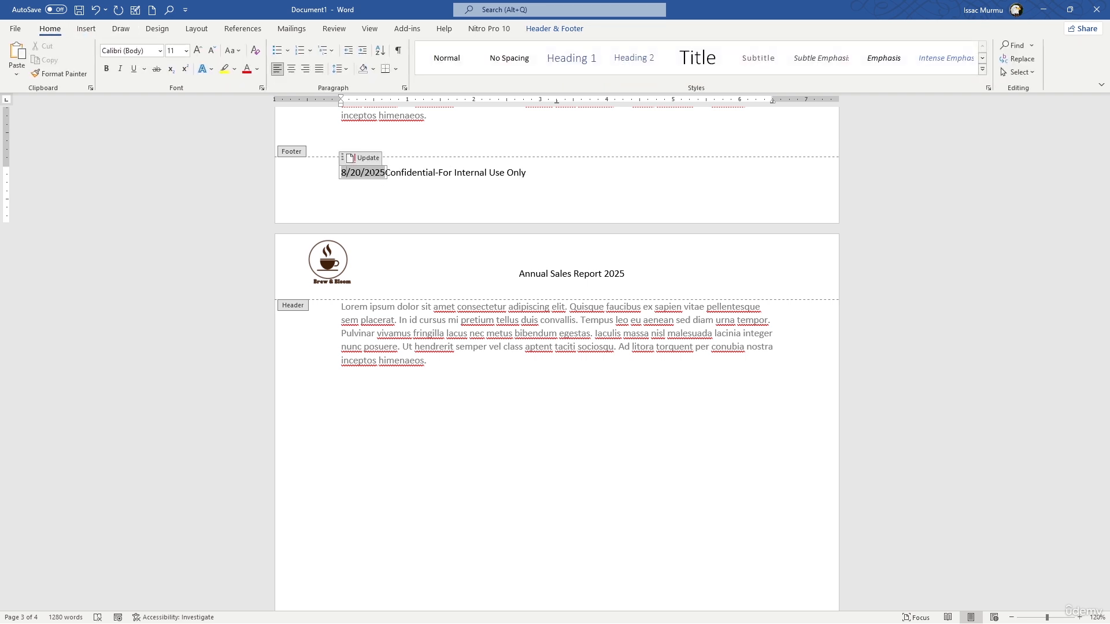
click(388, 173)
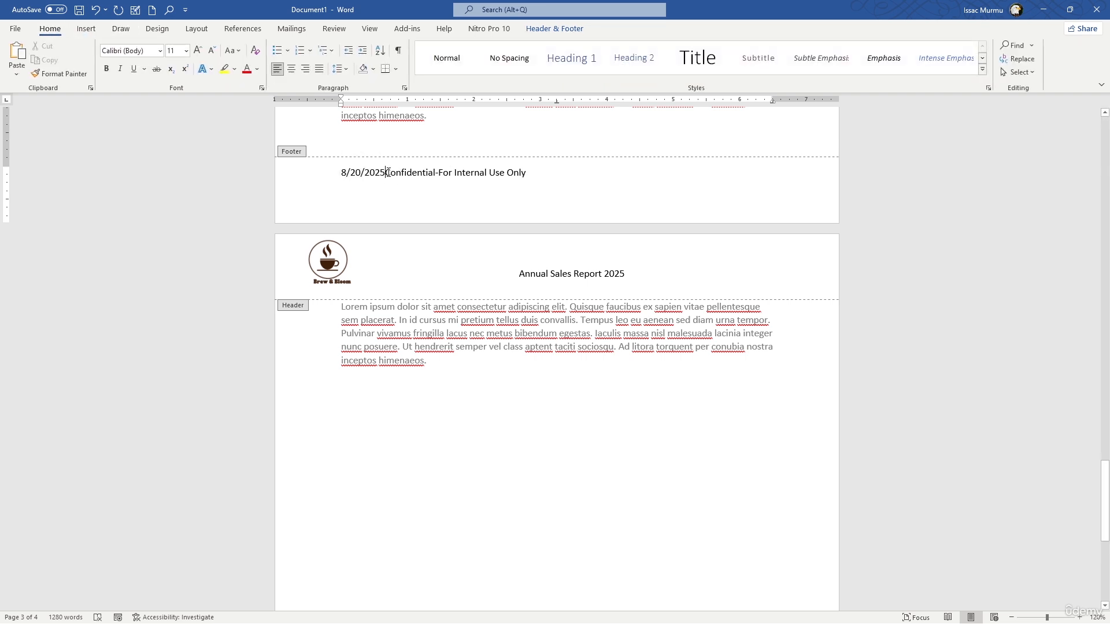
key(Tab)
key(Tab)
key(Tab)
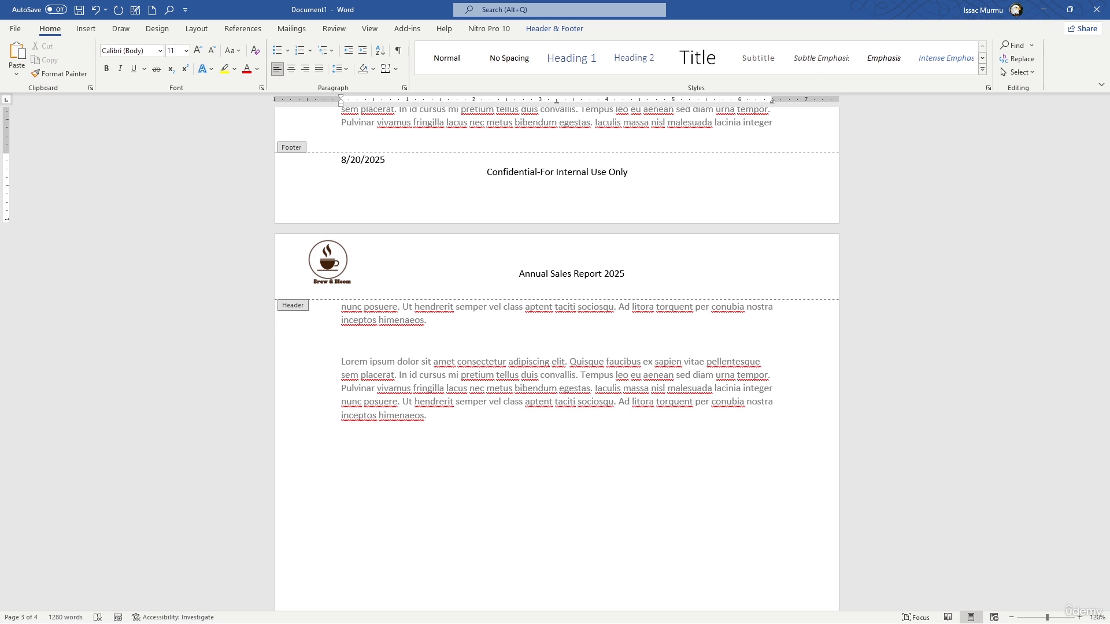
key(ctrl+z)
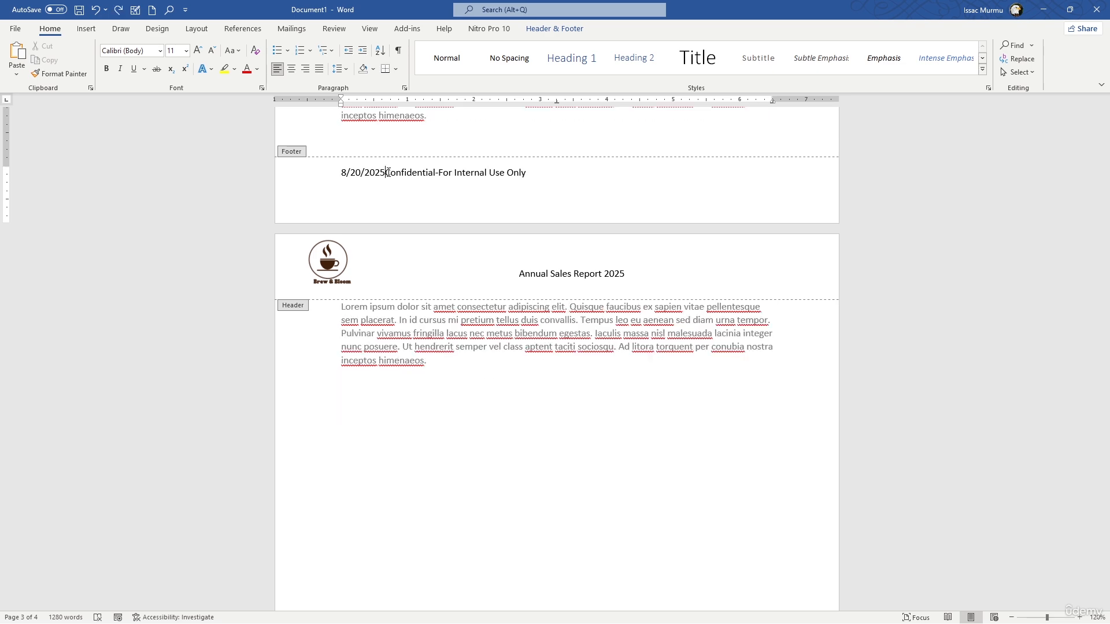
Insert two tabs between the date and the confidentiality text to move that text to the page's right margin
key(Tab)
key(Tab)
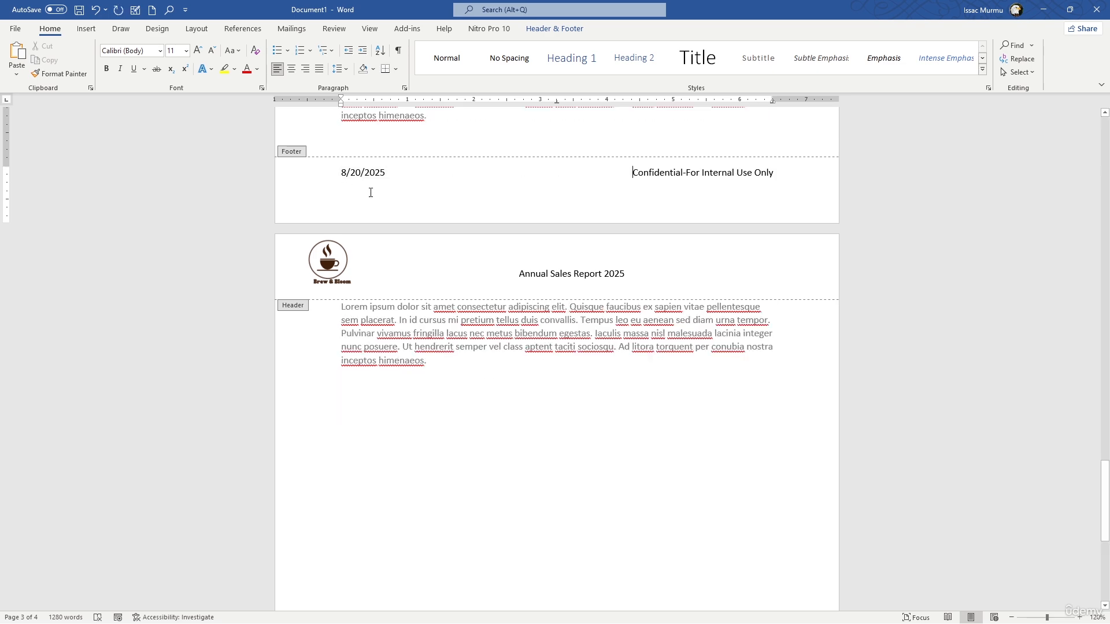
Insert the document's Author property before the confidentiality text in the footer and finish header and footer editing
scroll(380, 194, up, 10)
scroll(380, 193, up, 10)
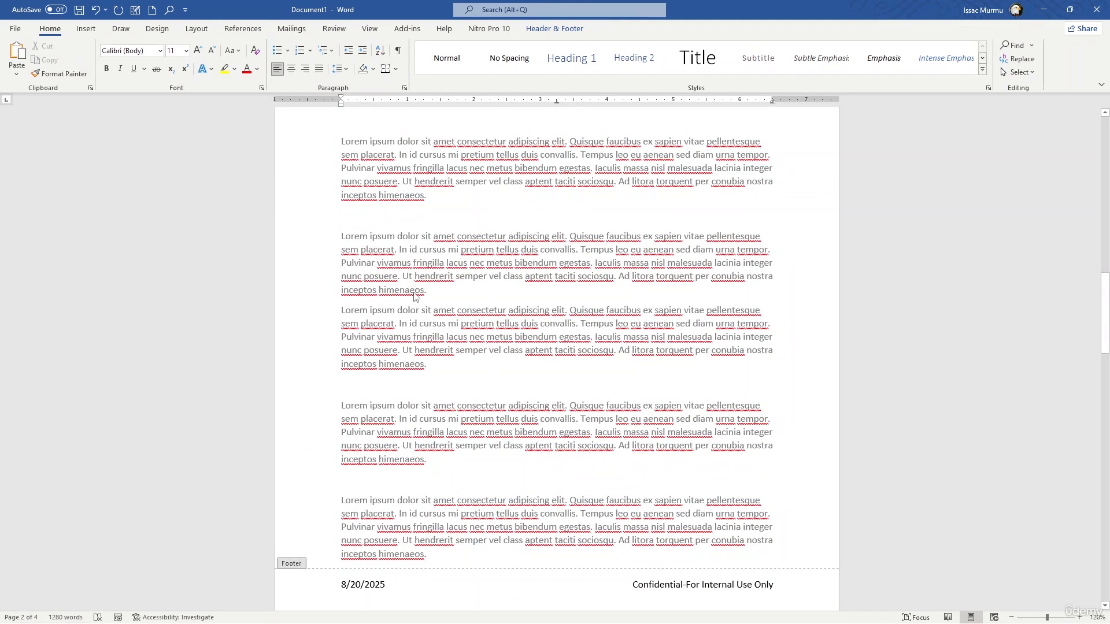
click(532, 34)
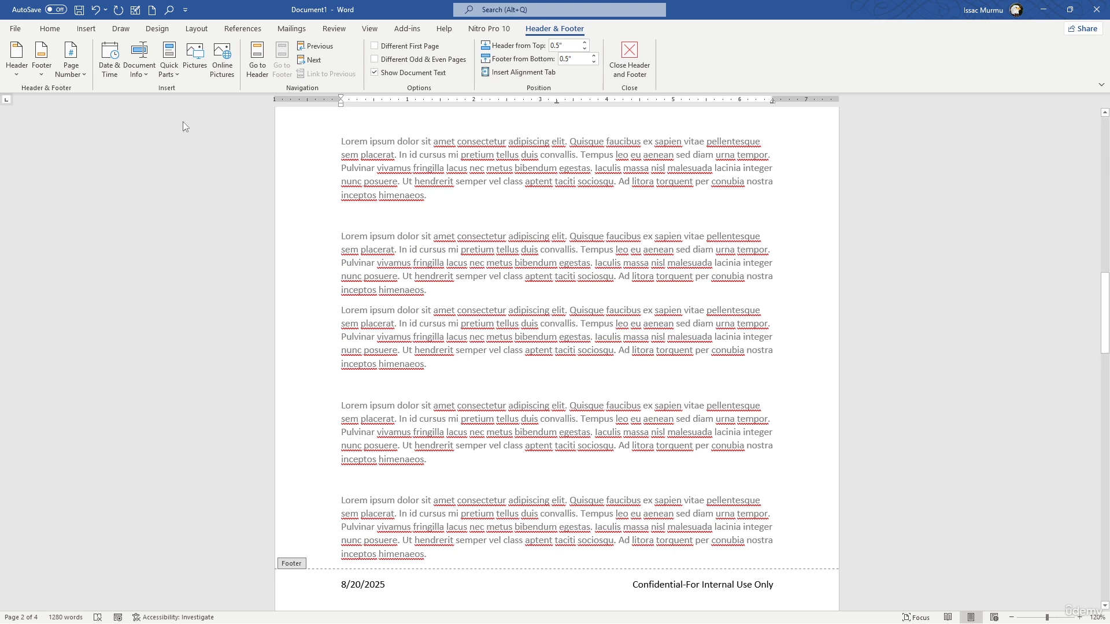
click(144, 76)
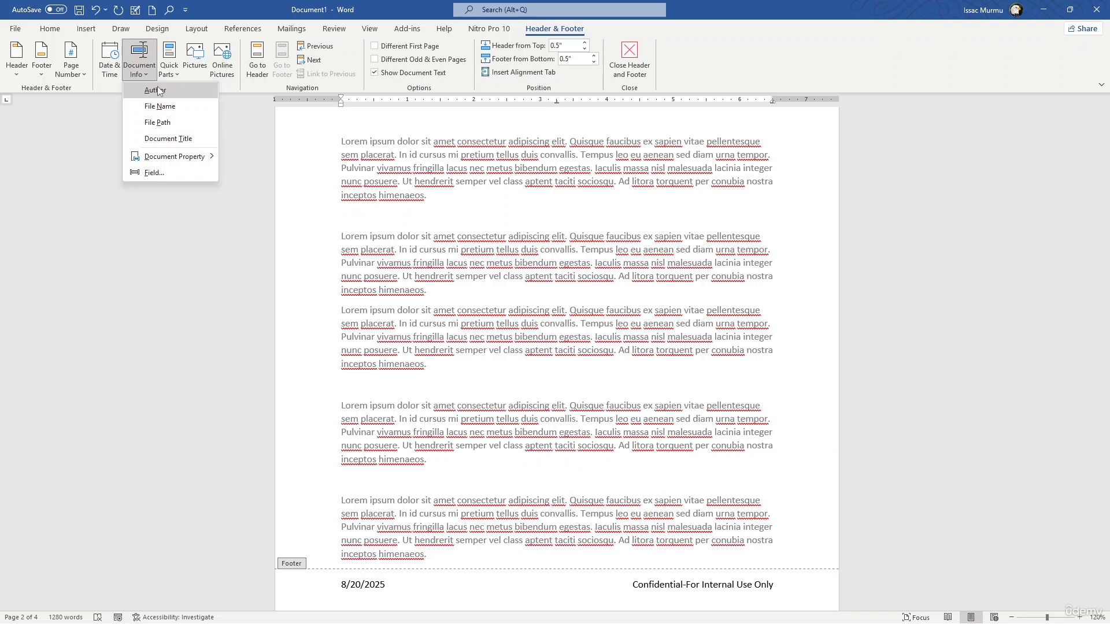
mouse_move(195, 164)
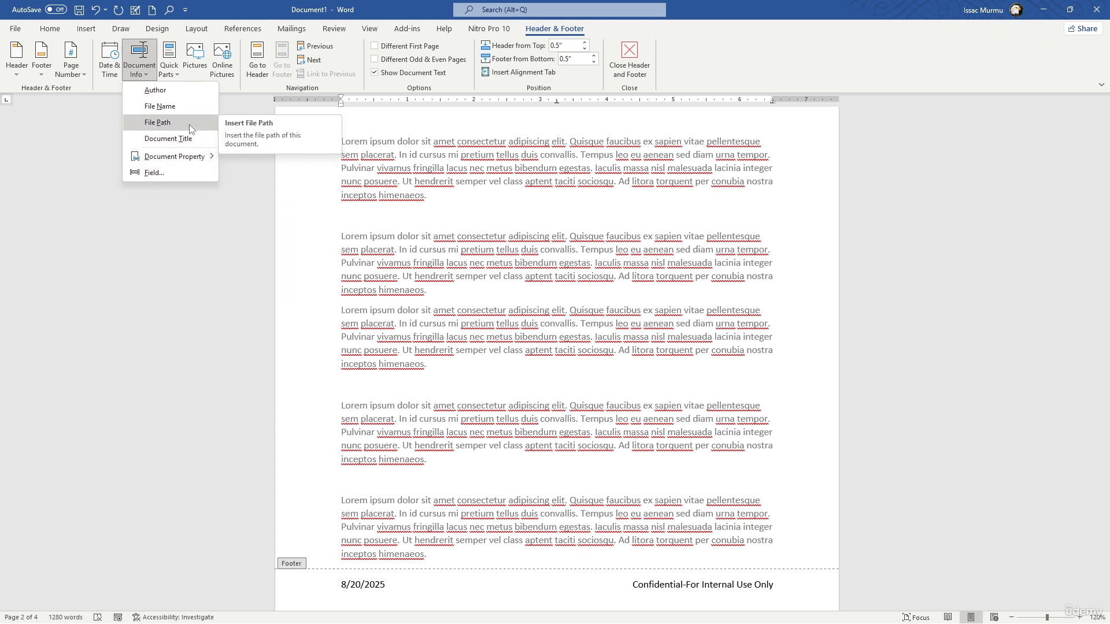
click(186, 95)
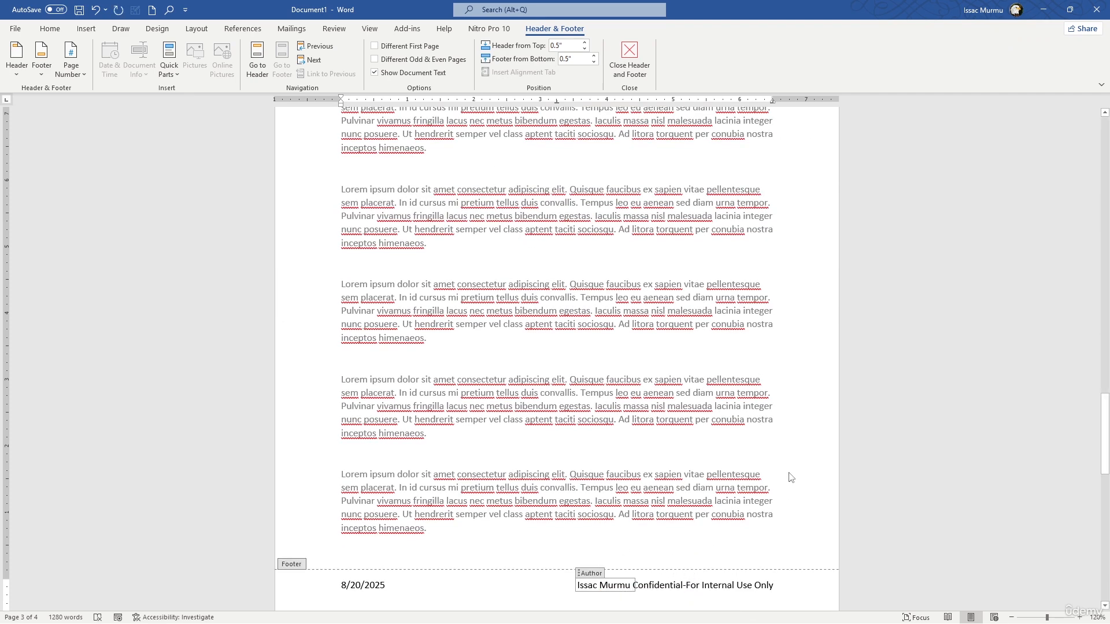
click(623, 54)
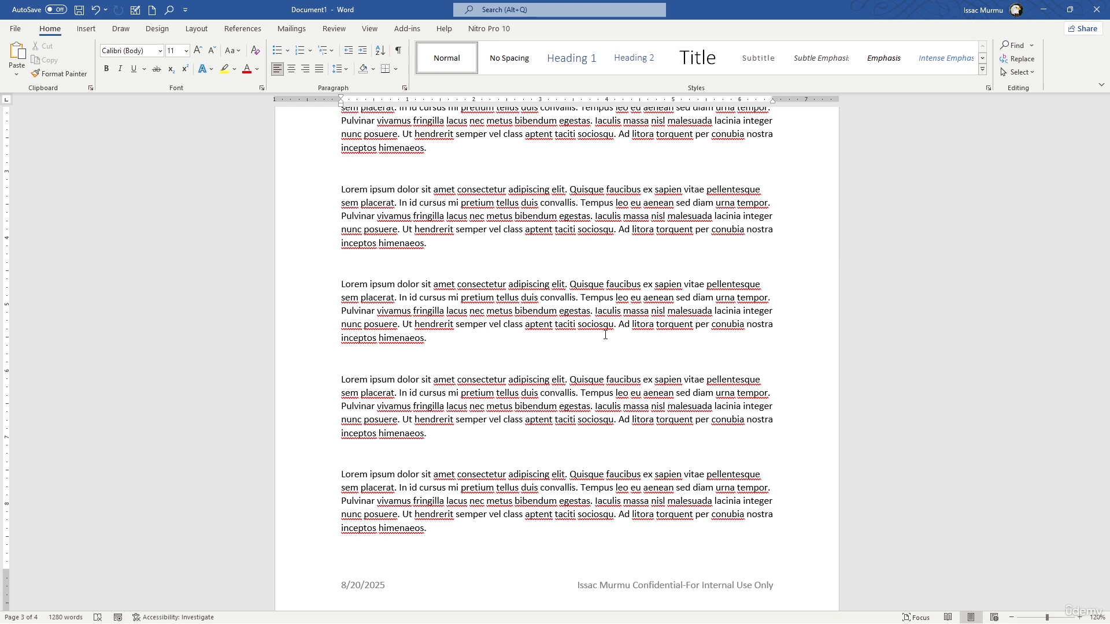
Insert page numbers at the bottom of the pages in the Plain Number 3 style
scroll(613, 358, down, 2)
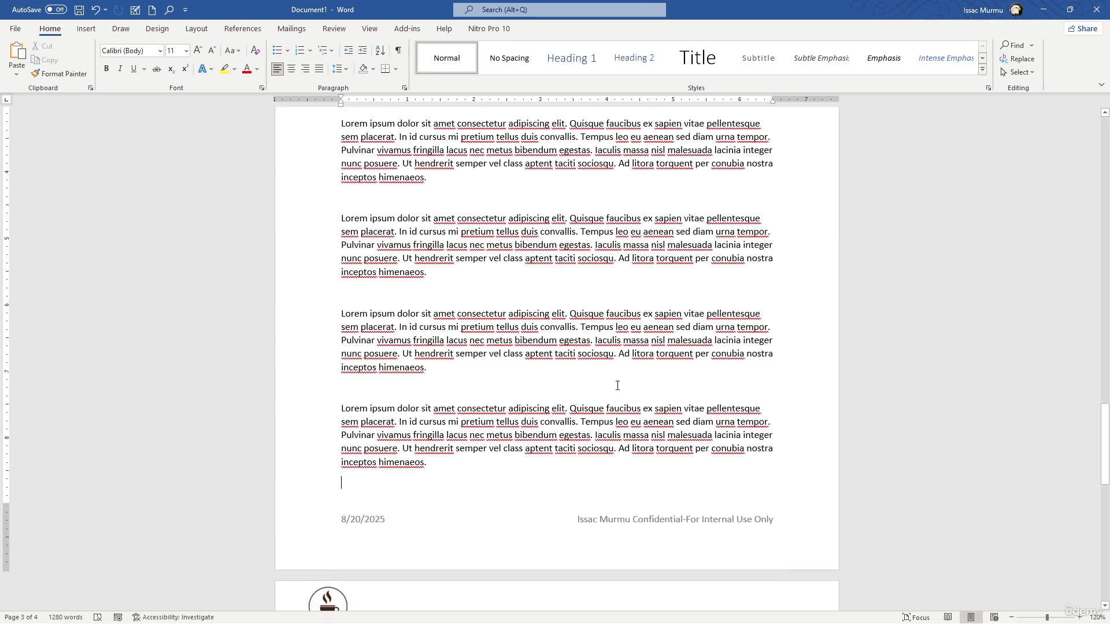
scroll(548, 421, down, 10)
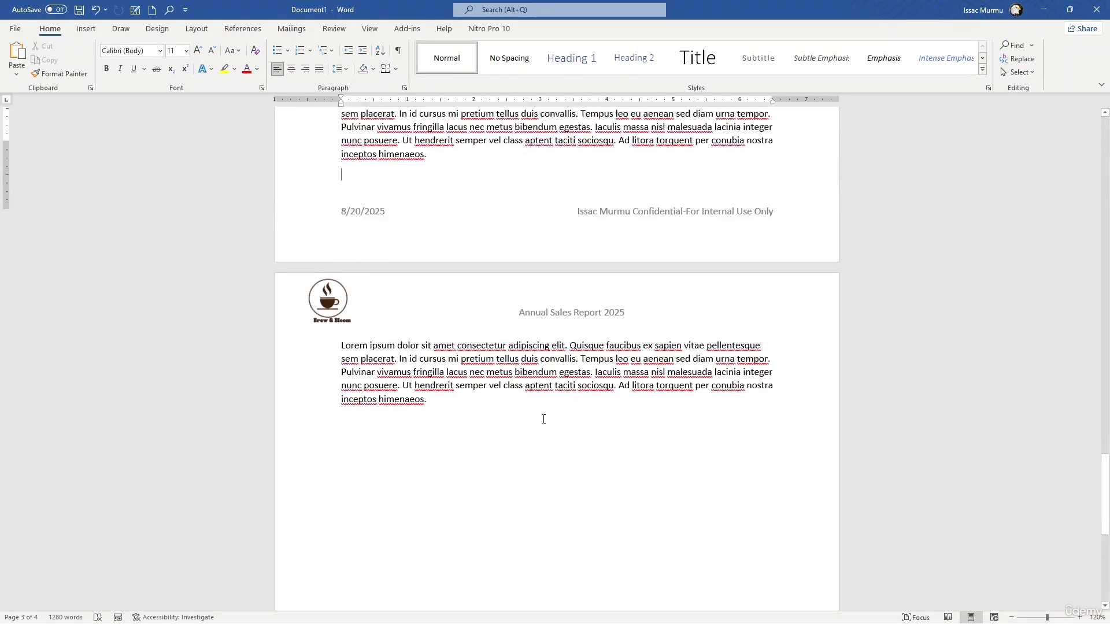
scroll(547, 417, up, 20)
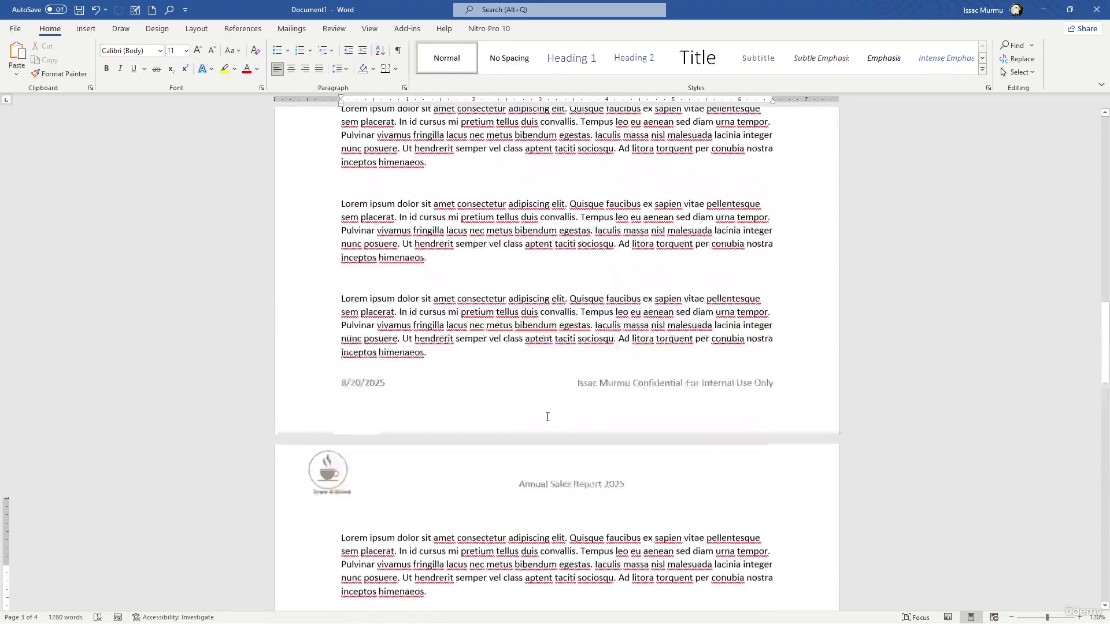
scroll(548, 417, up, 6)
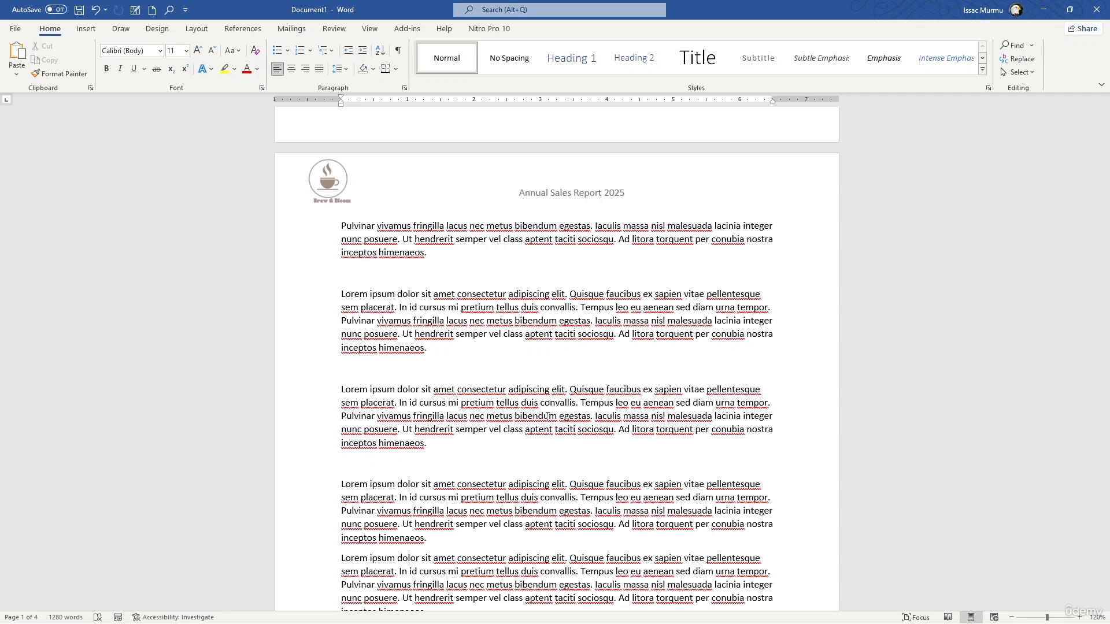
scroll(520, 436, down, 2)
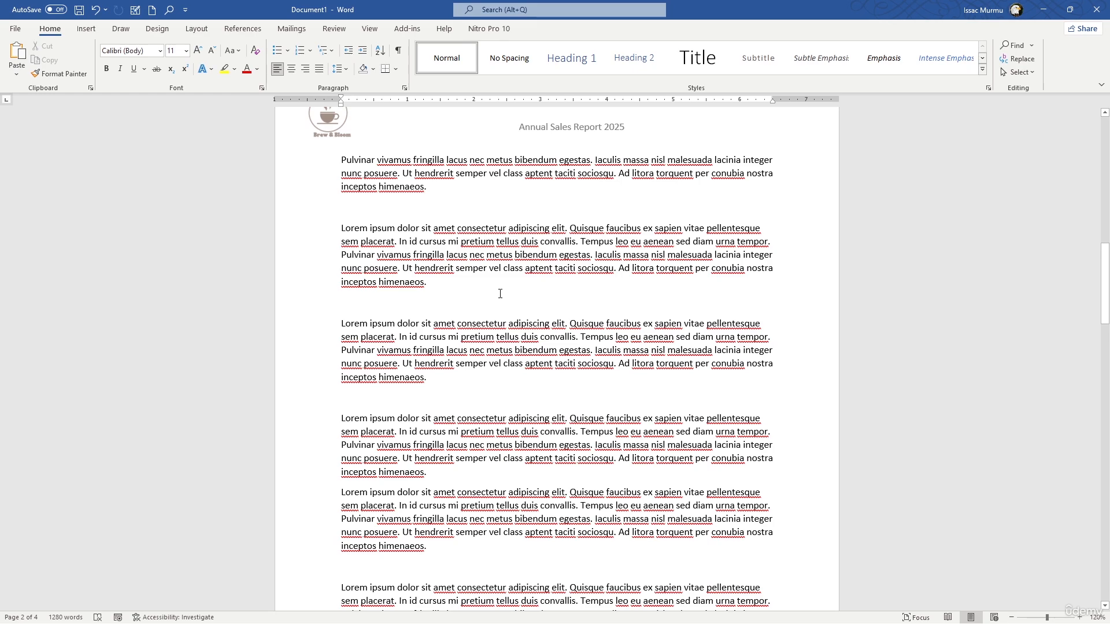
scroll(500, 294, down, 15)
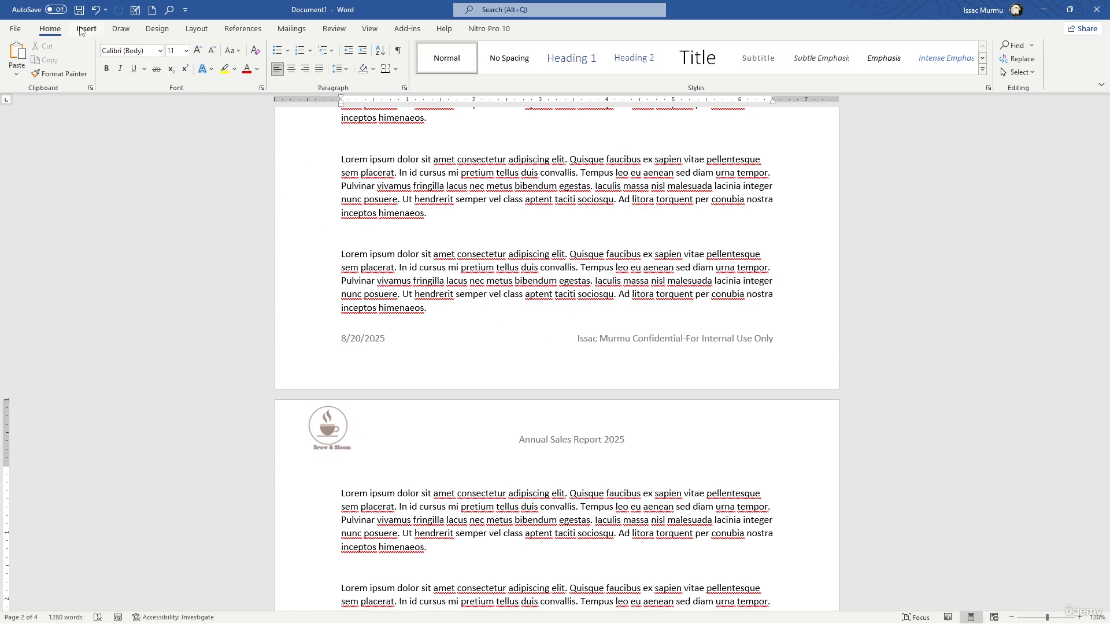
click(86, 28)
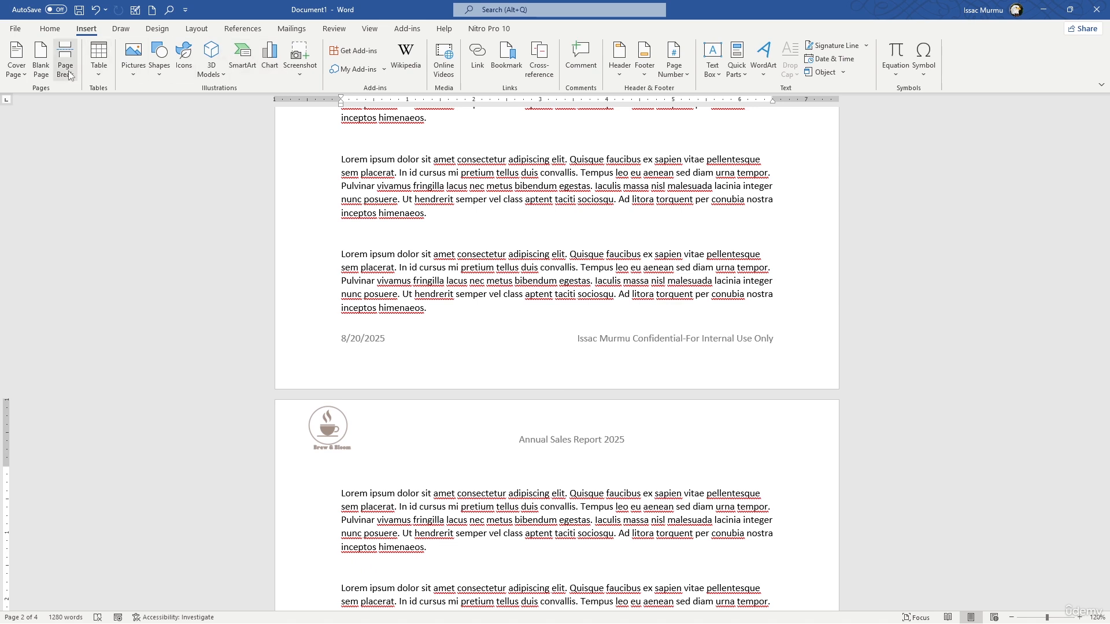
click(683, 74)
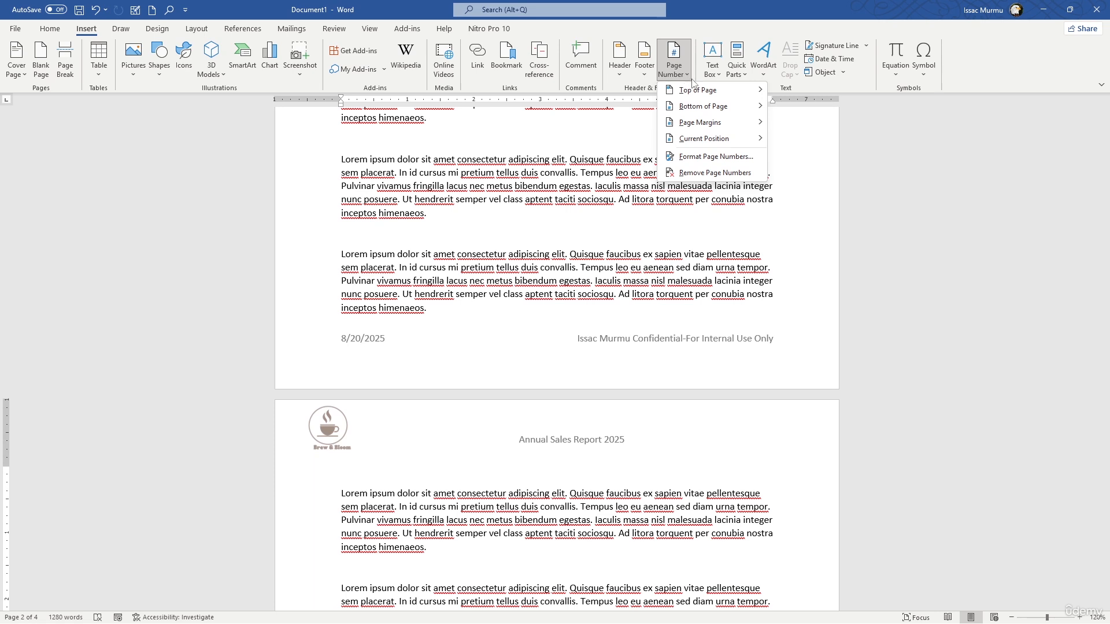
mouse_move(697, 94)
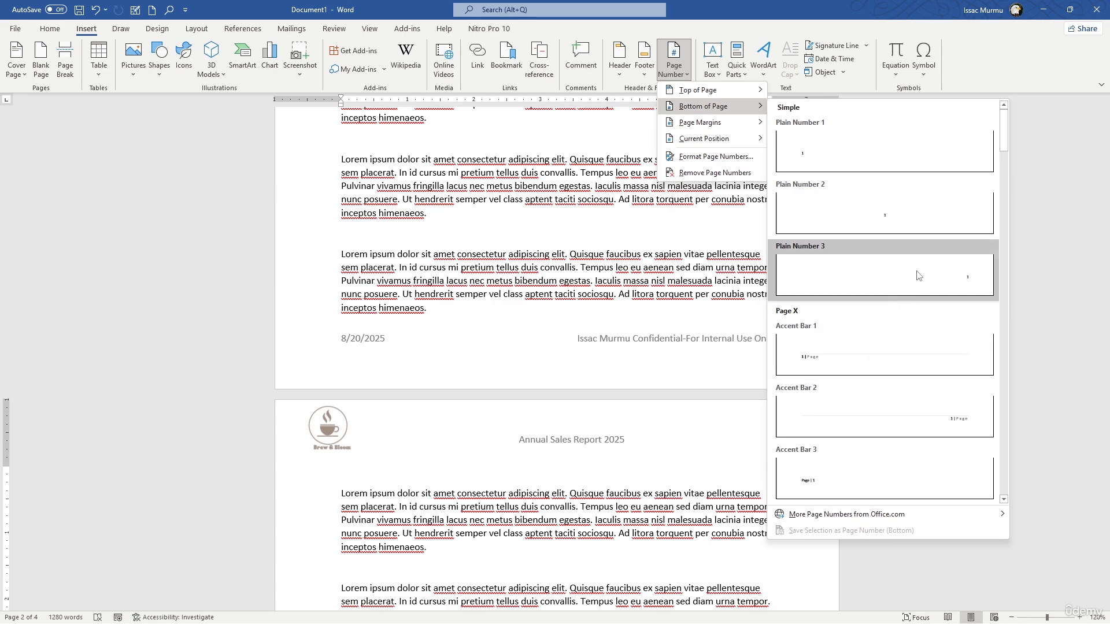
click(937, 267)
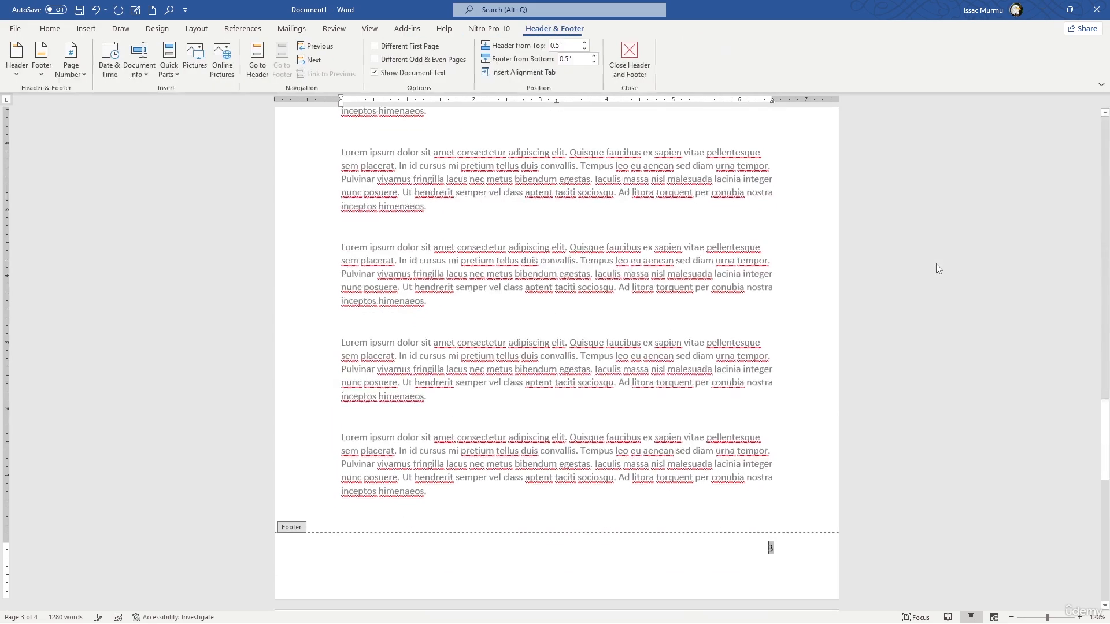
Center the footer line on page 1, shift it with tabs, and delete its page number
scroll(792, 298, down, 5)
scroll(790, 293, up, 4)
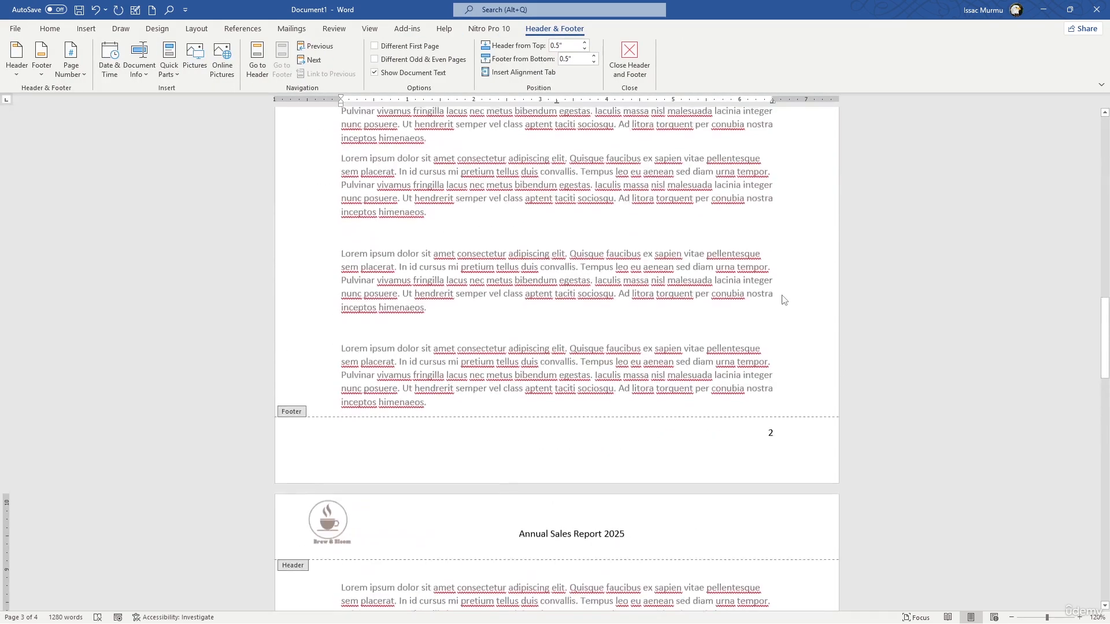
scroll(783, 297, down, 5)
scroll(757, 233, up, 7)
scroll(756, 232, up, 10)
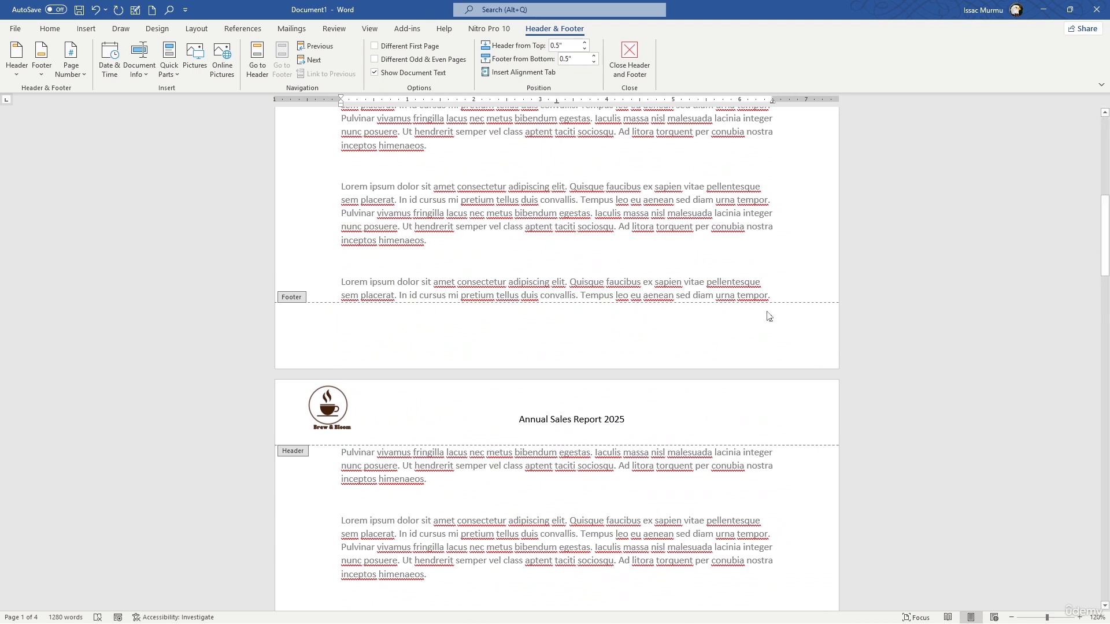
double_click(771, 318)
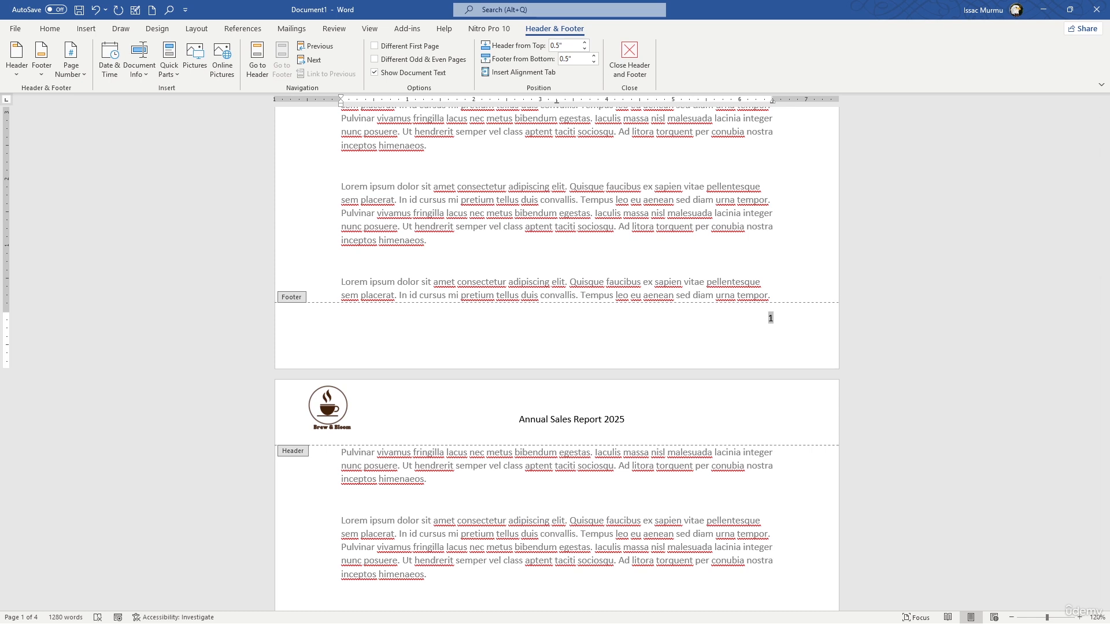
key(ctrl+e)
key(Tab)
key(Tab)
key(Tab)
key(Tab)
key(Tab)
key(Tab)
key(Tab)
key(Delete)
key(Delete)
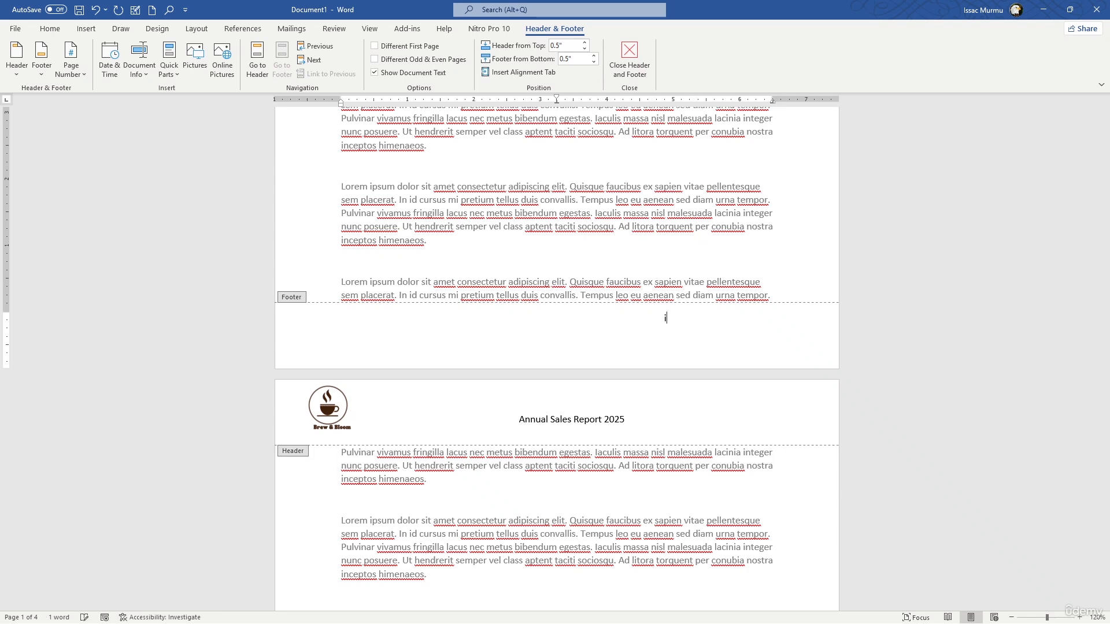
key(BackSpace)
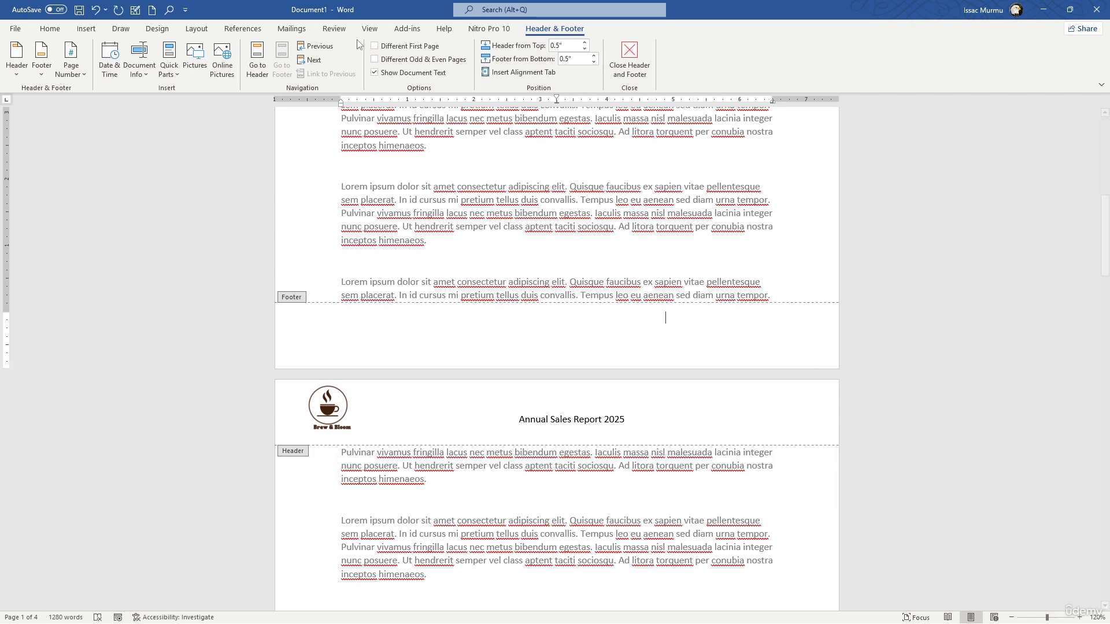
Set the page number format to lowercase Roman numerals (i, ii, iii, …) and finish header and footer editing
click(81, 72)
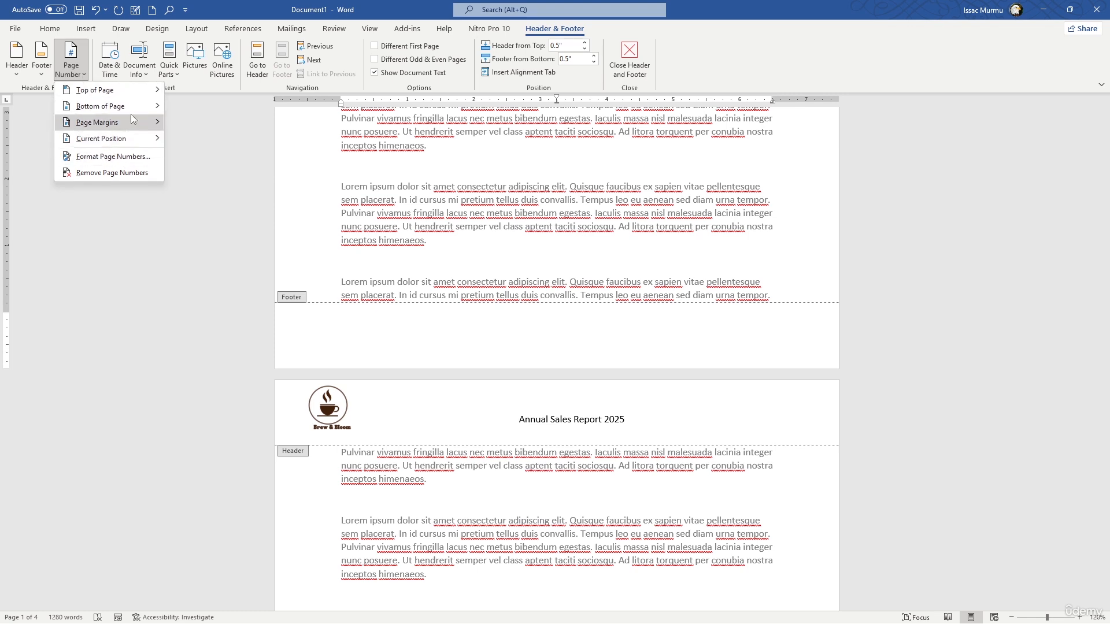
mouse_move(137, 108)
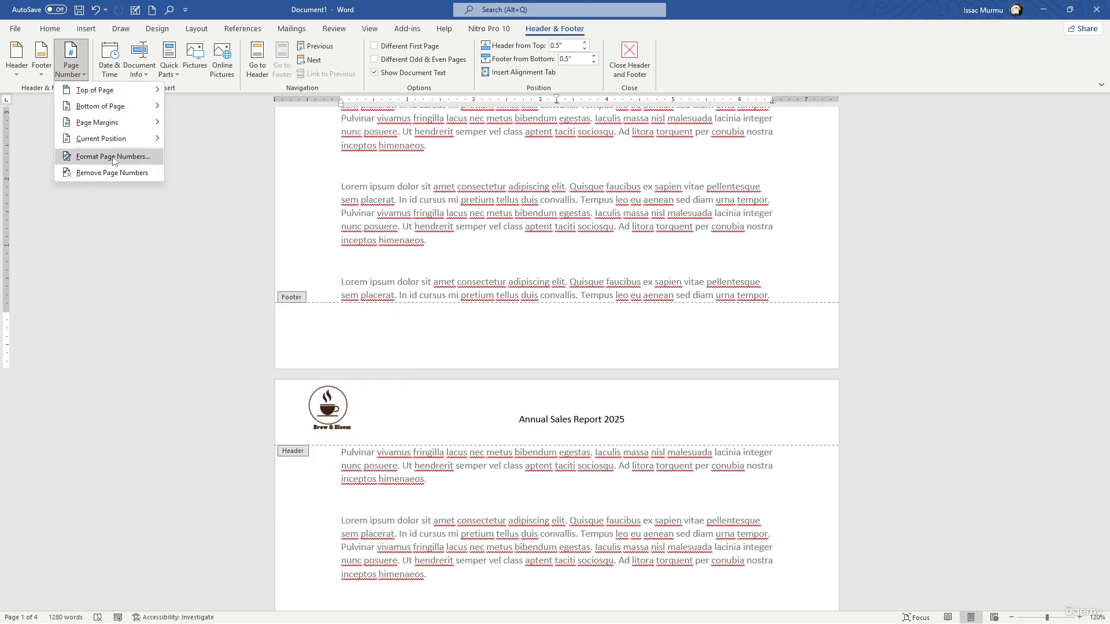
click(113, 157)
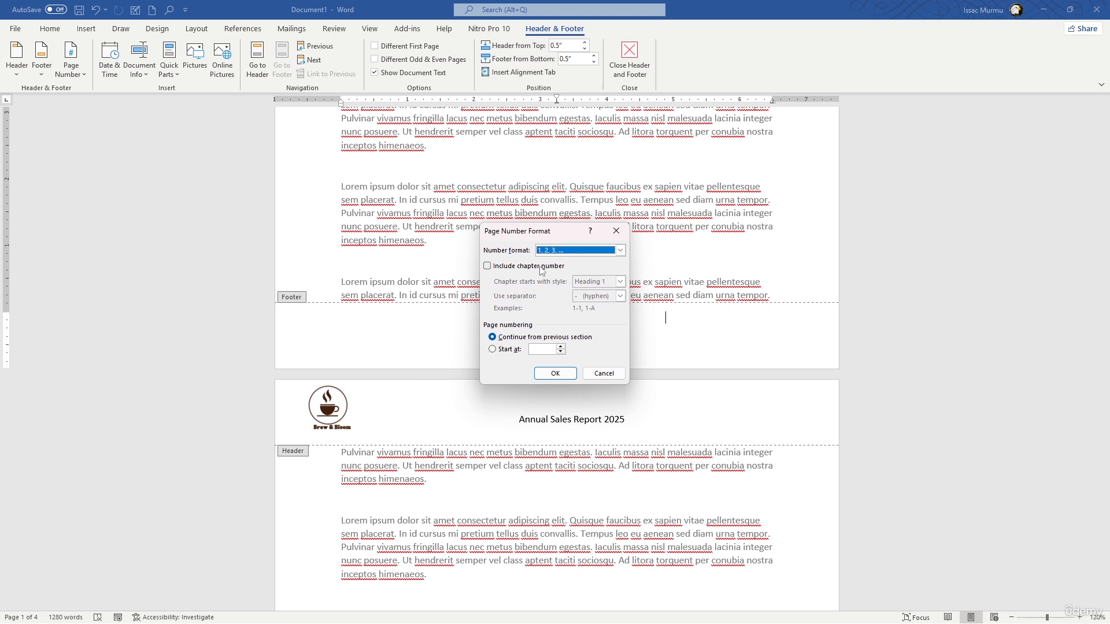
click(619, 250)
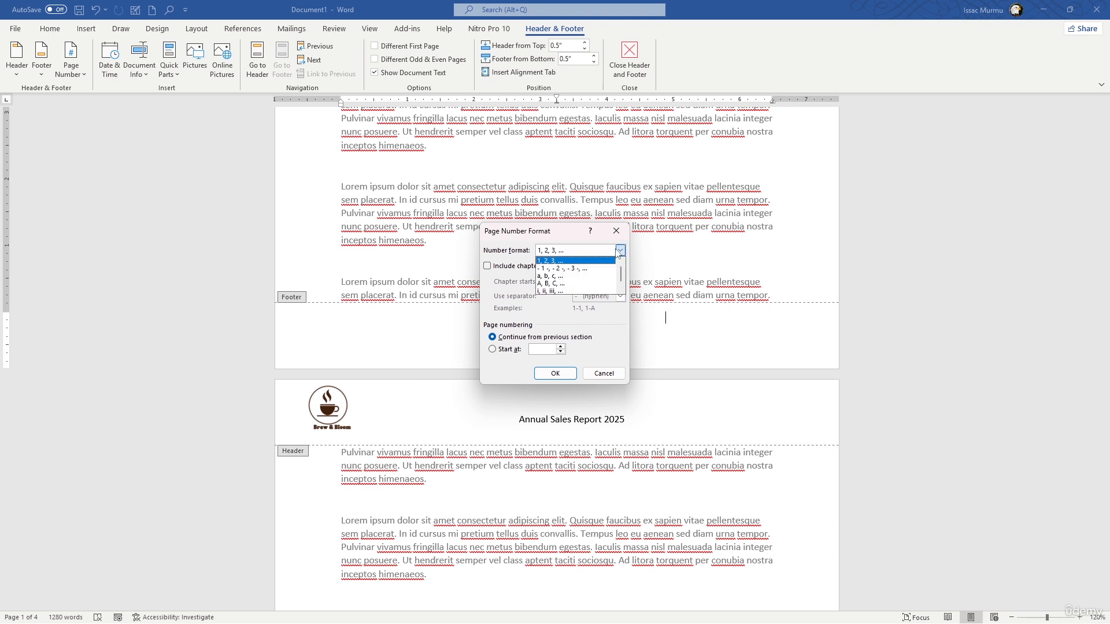
click(575, 292)
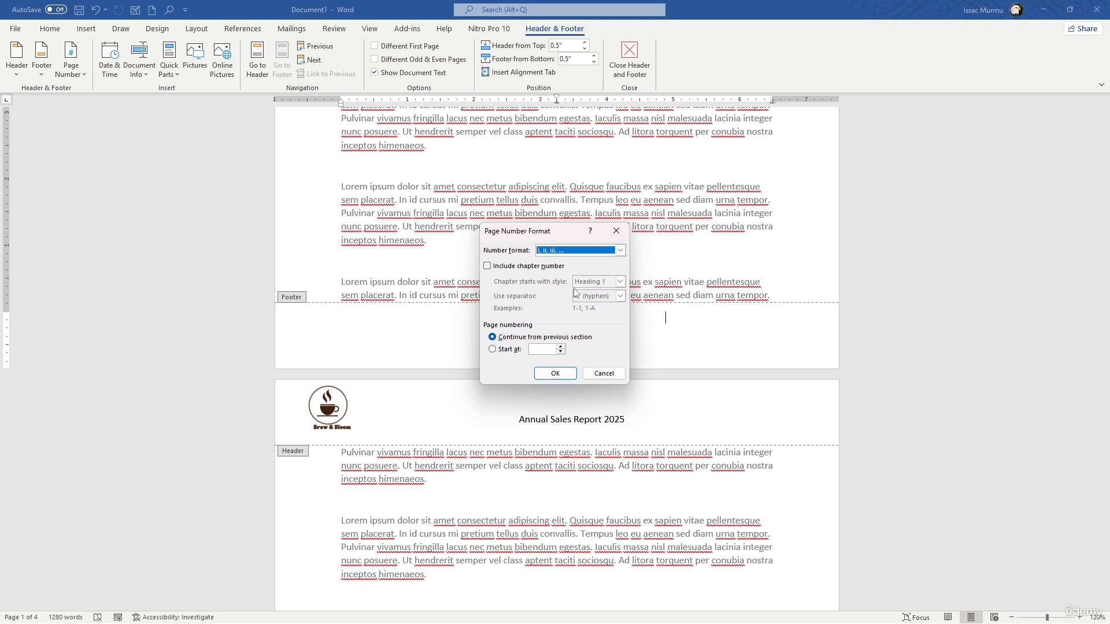
click(555, 373)
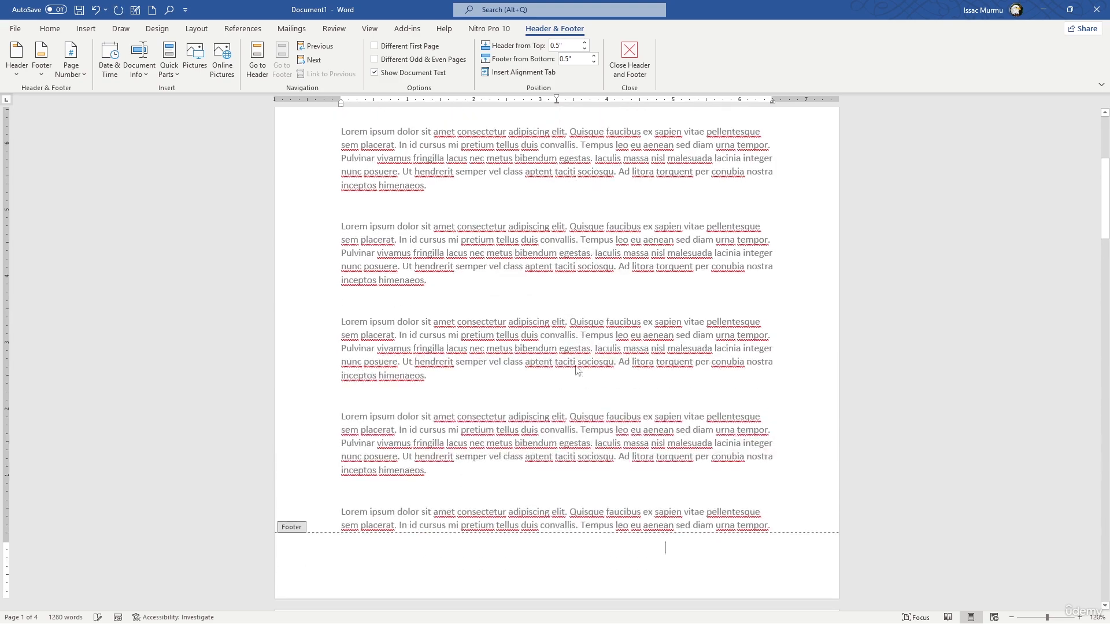
scroll(697, 258, up, 5)
scroll(698, 258, down, 18)
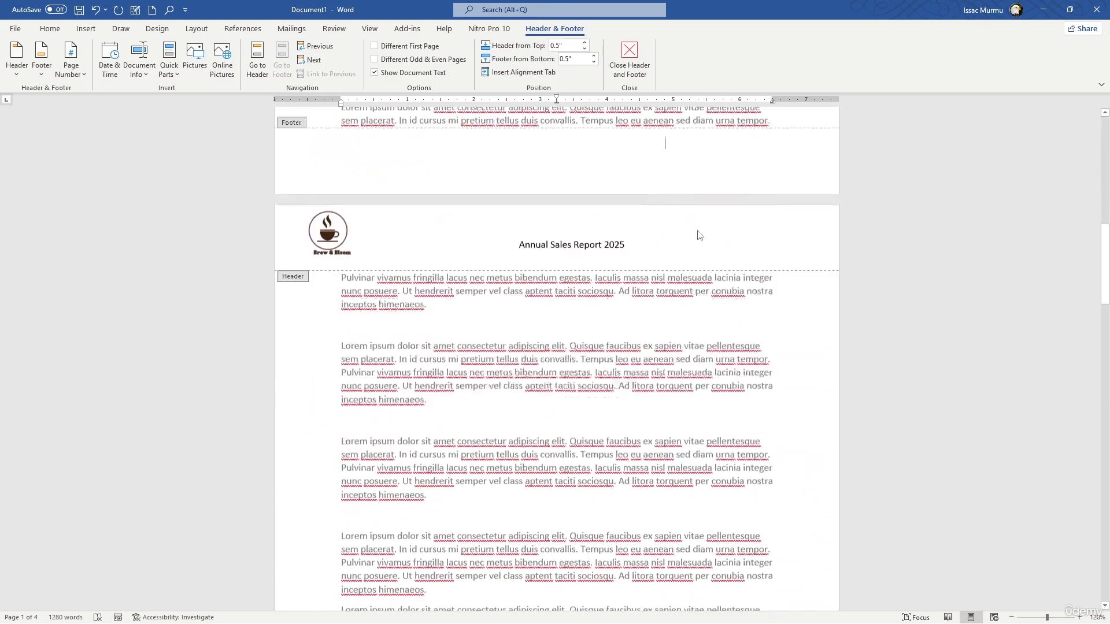
click(629, 61)
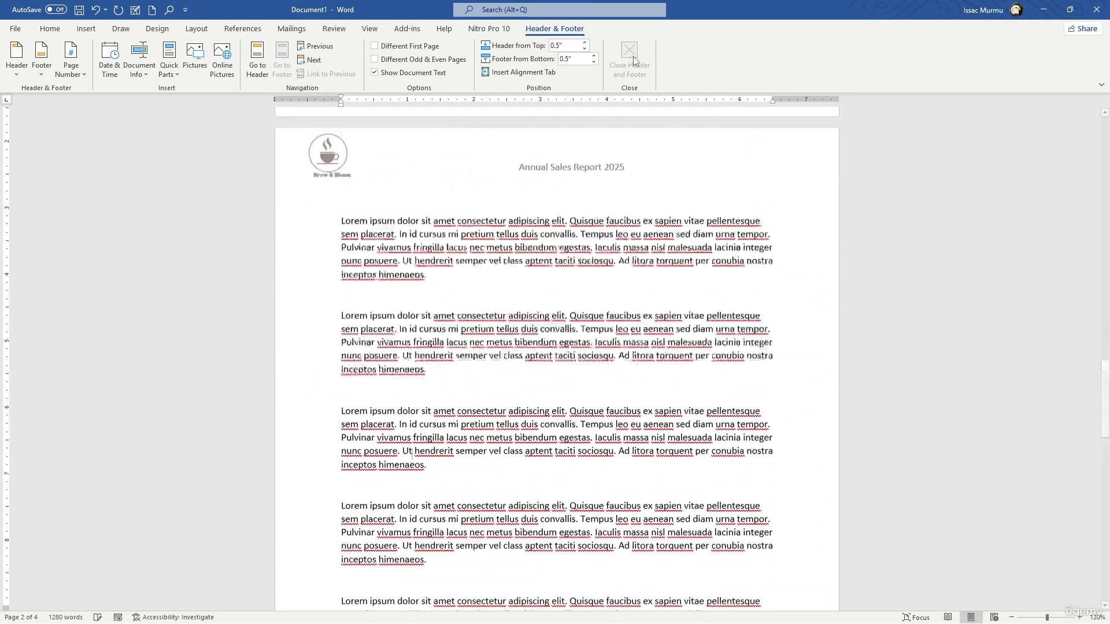
Add a right-aligned page number at the bottom of the pages using the Plain Number 3 style
click(86, 29)
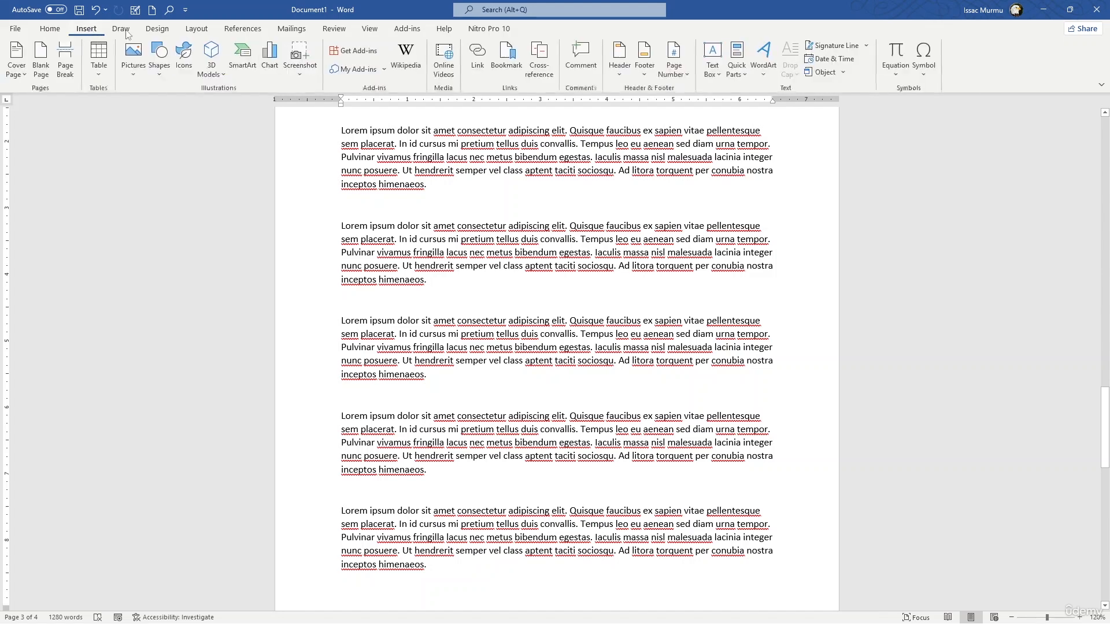
click(675, 72)
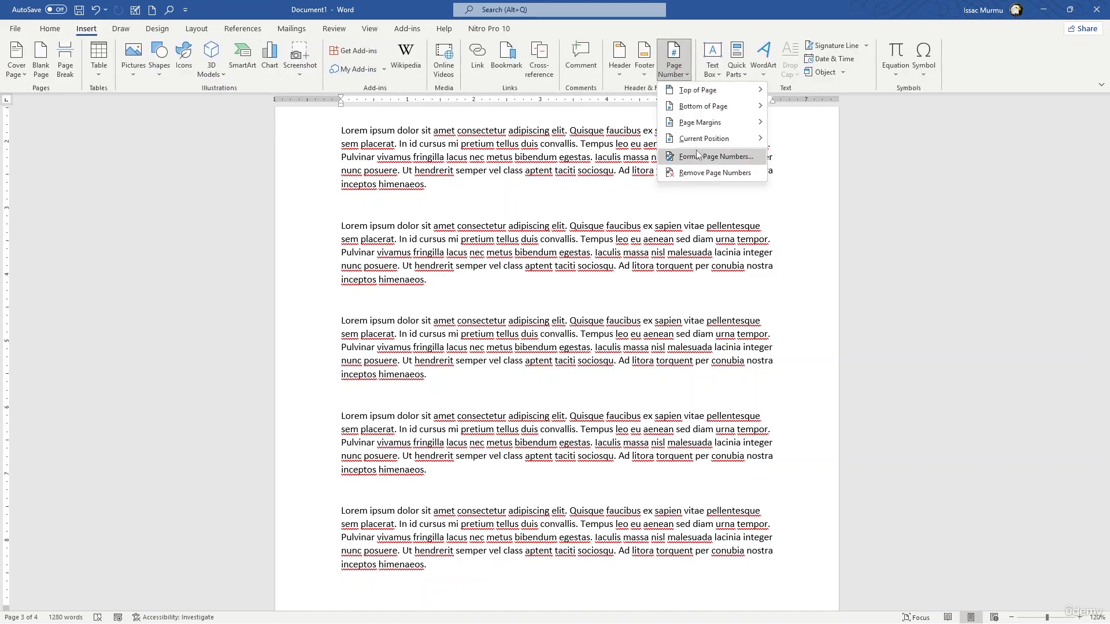
mouse_move(717, 113)
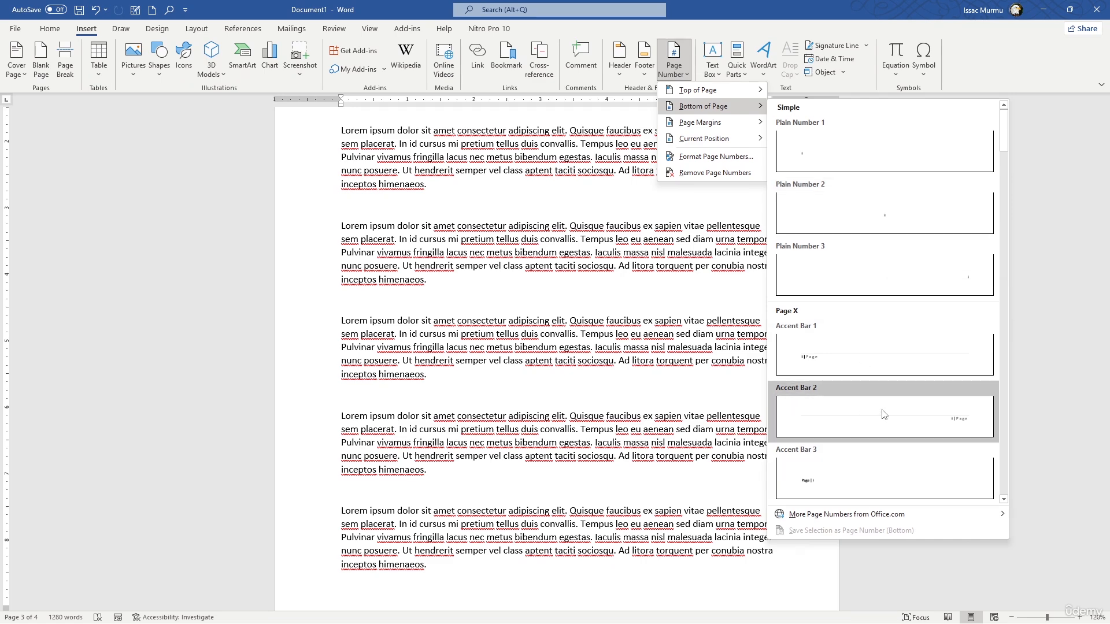
click(874, 273)
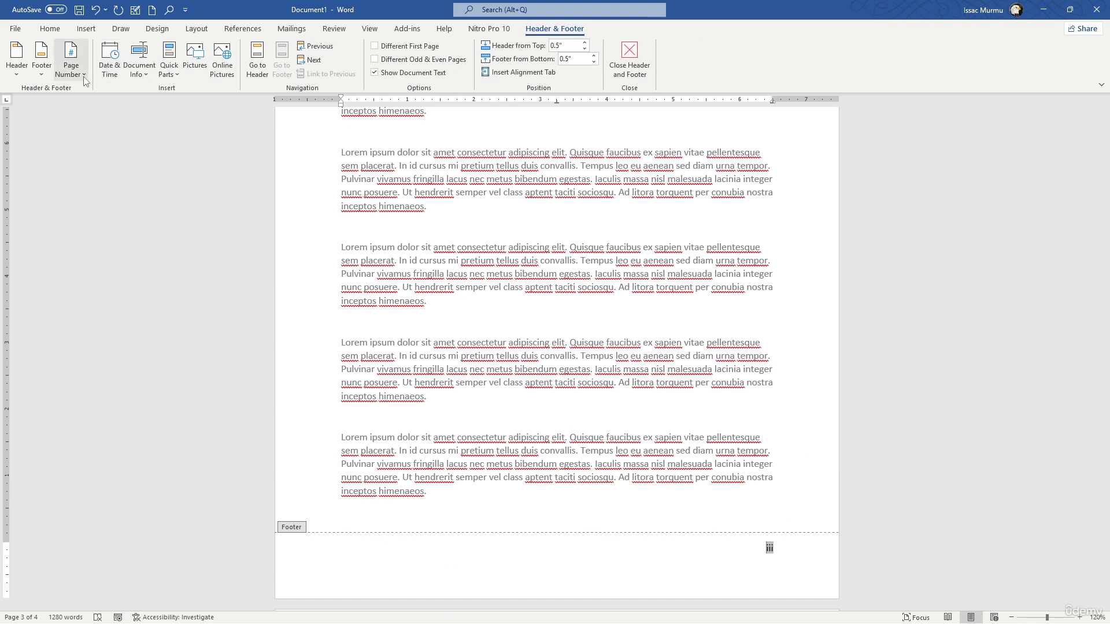
Reapply the lowercase Roman numeral page number format (i, ii, iii, …) and check the footer numbers through the last page
click(85, 79)
click(97, 160)
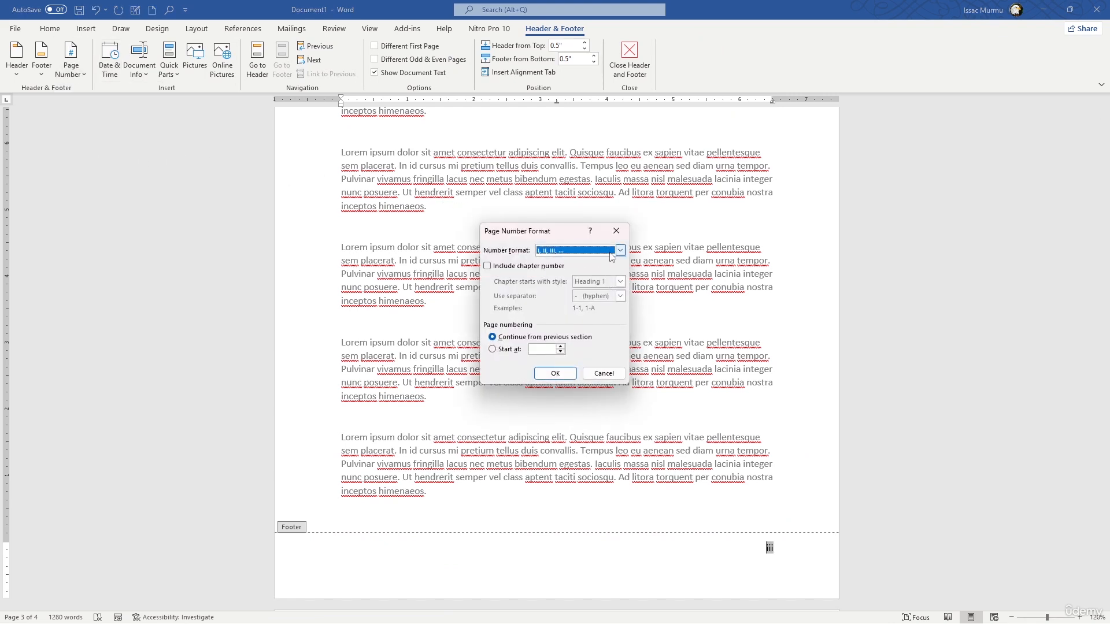
click(620, 251)
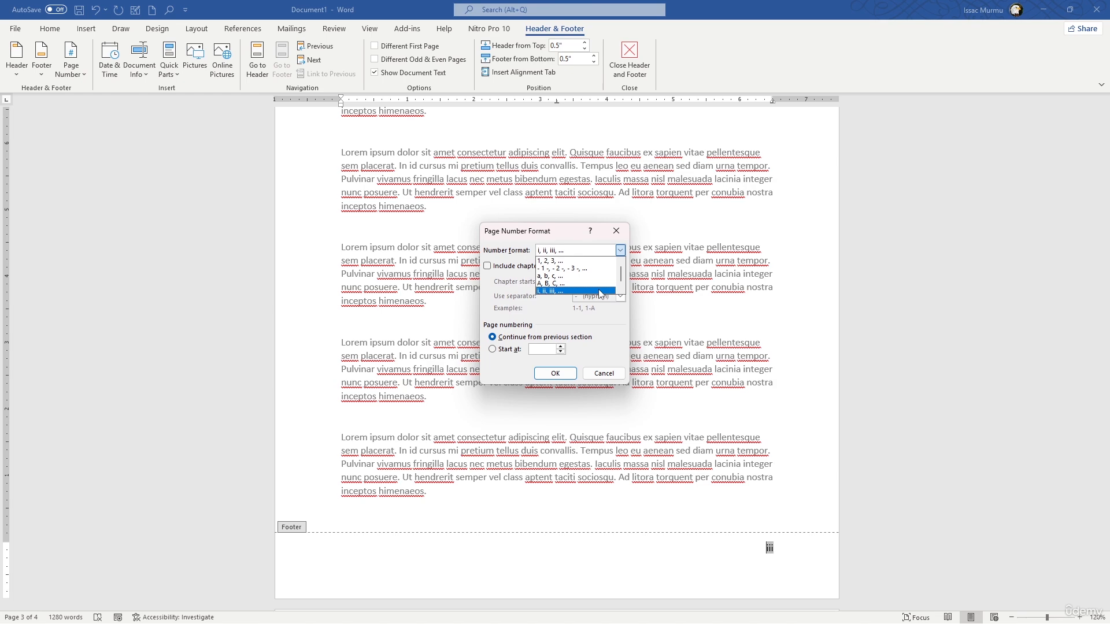
click(622, 232)
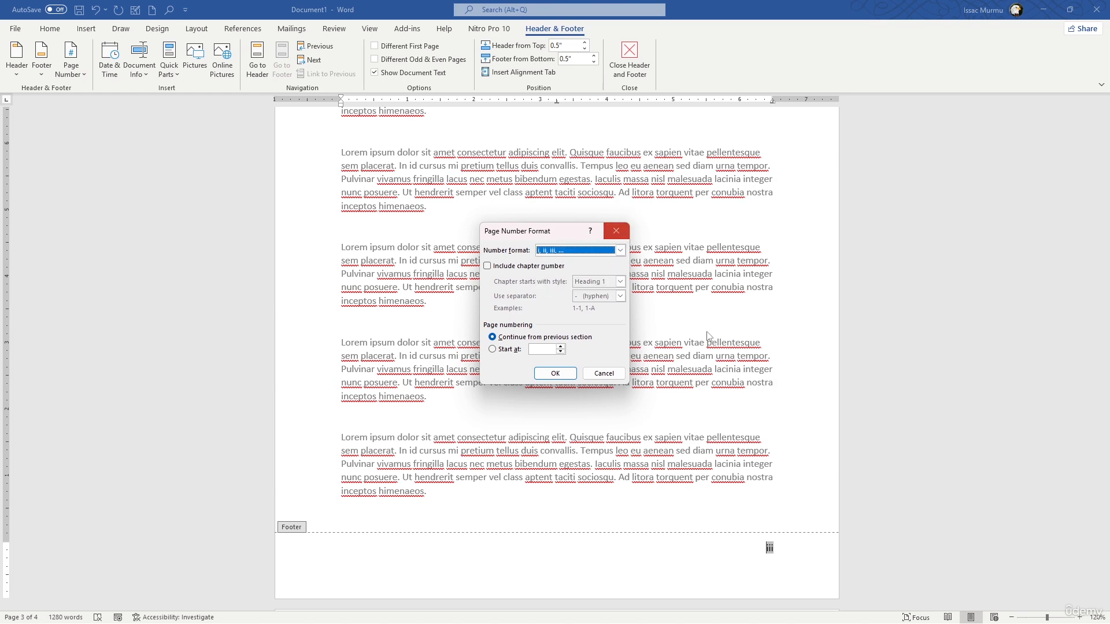
click(555, 373)
scroll(756, 345, up, 4)
scroll(754, 339, down, 11)
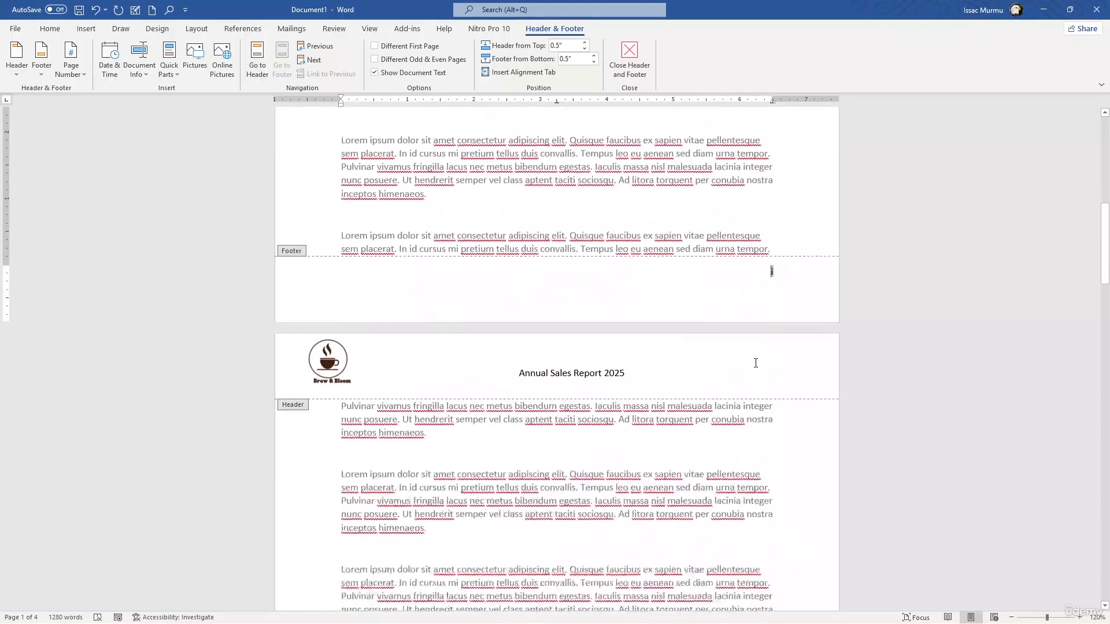
click(811, 292)
scroll(781, 260, down, 15)
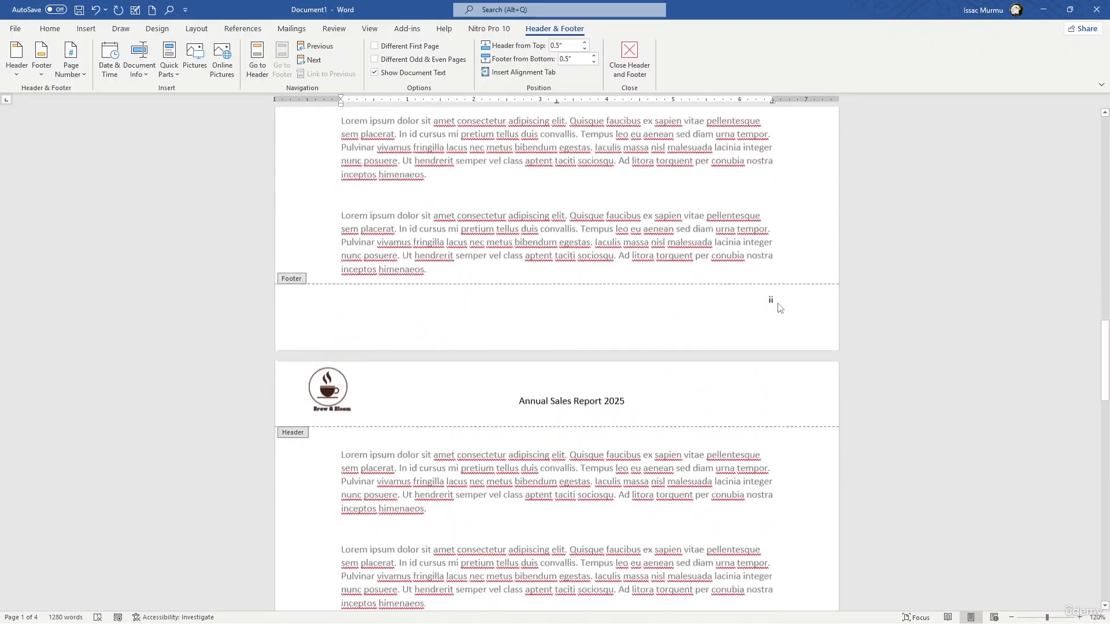
scroll(776, 264, down, 12)
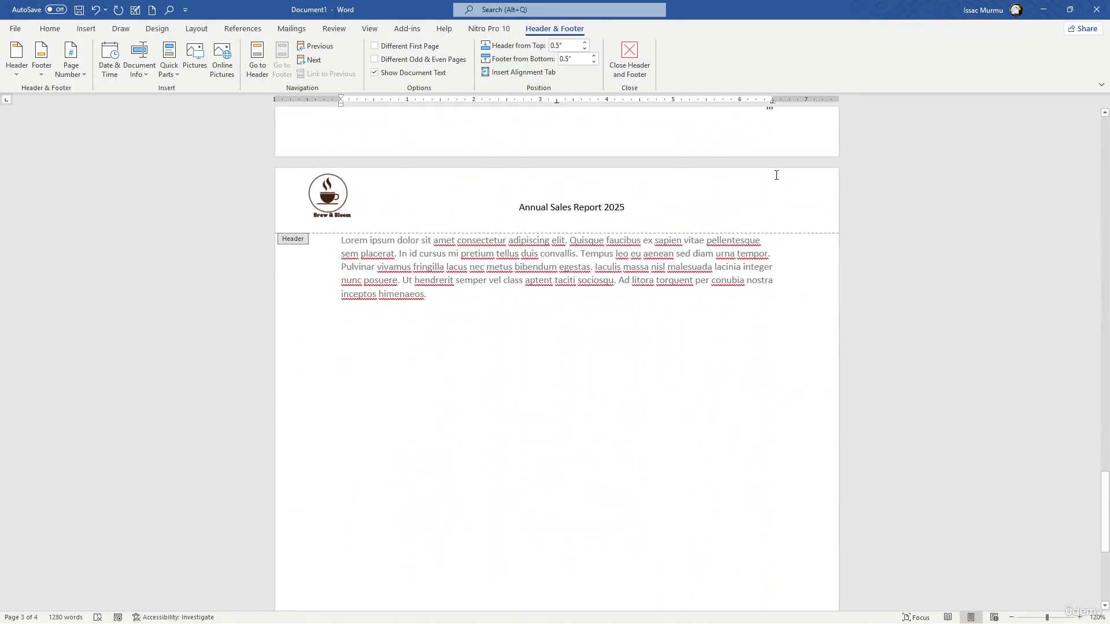
scroll(763, 332, down, 15)
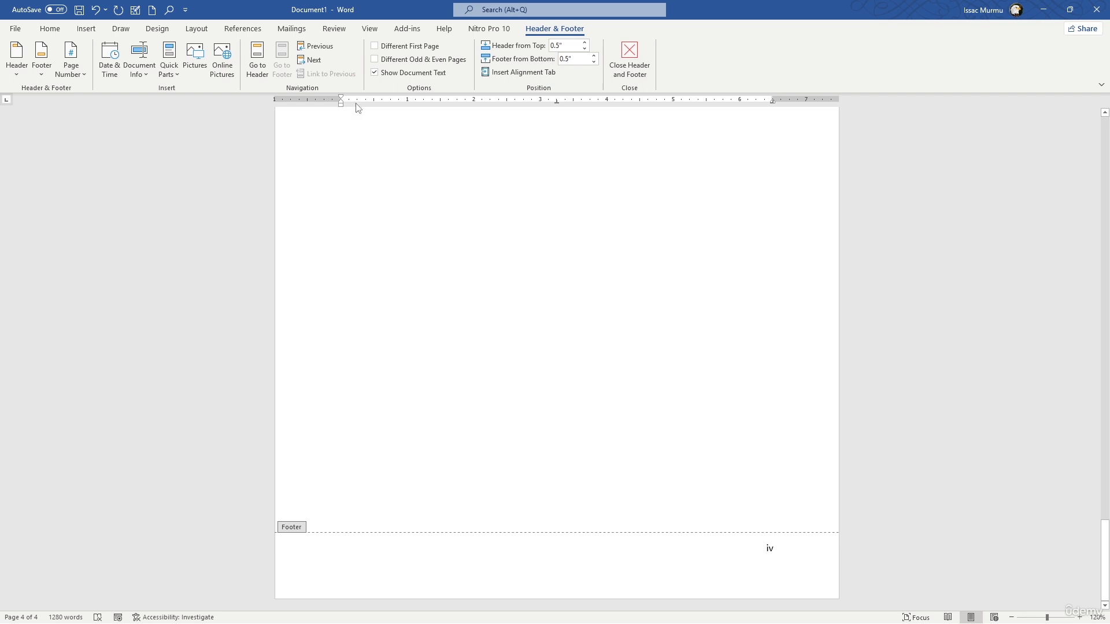
Set the page number format to 1, 2, 3, … and check the footers on the following pages
click(67, 69)
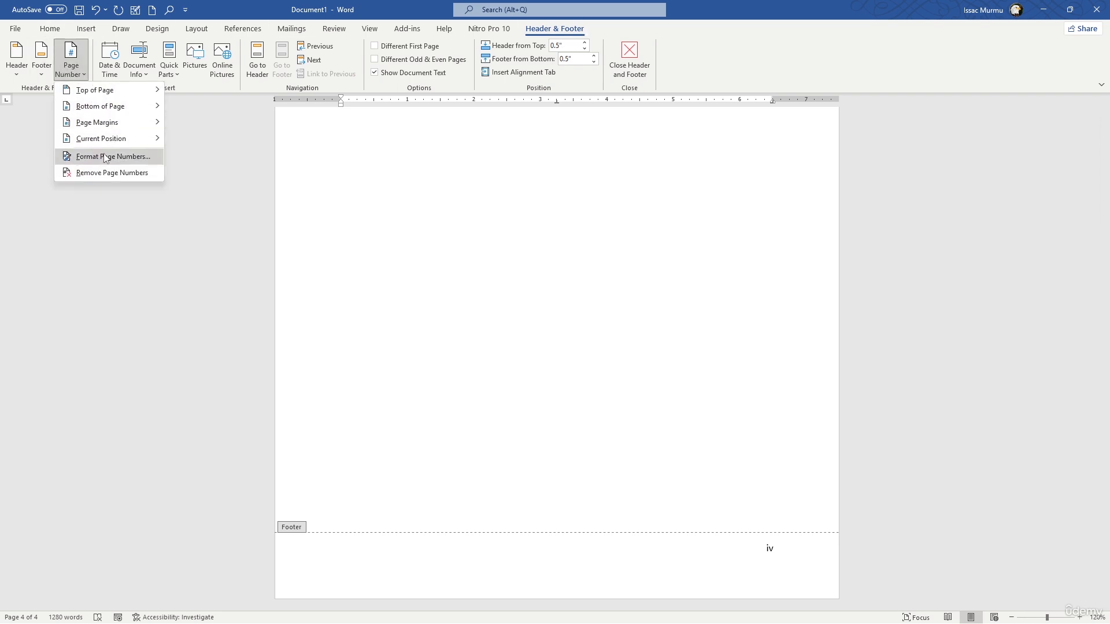
click(133, 154)
click(583, 251)
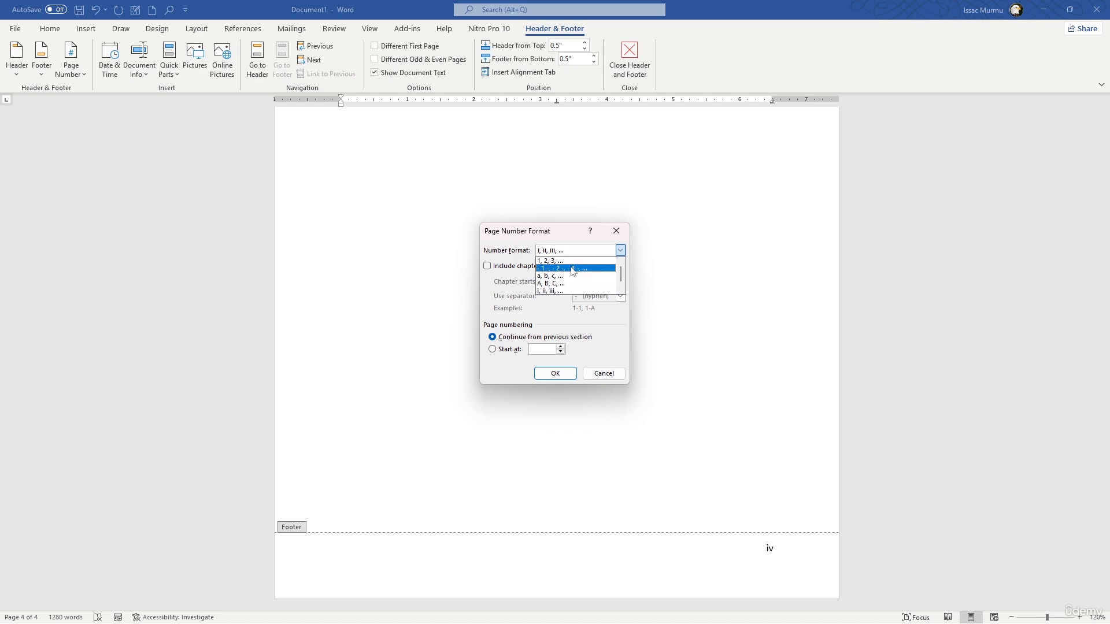
click(571, 258)
click(564, 373)
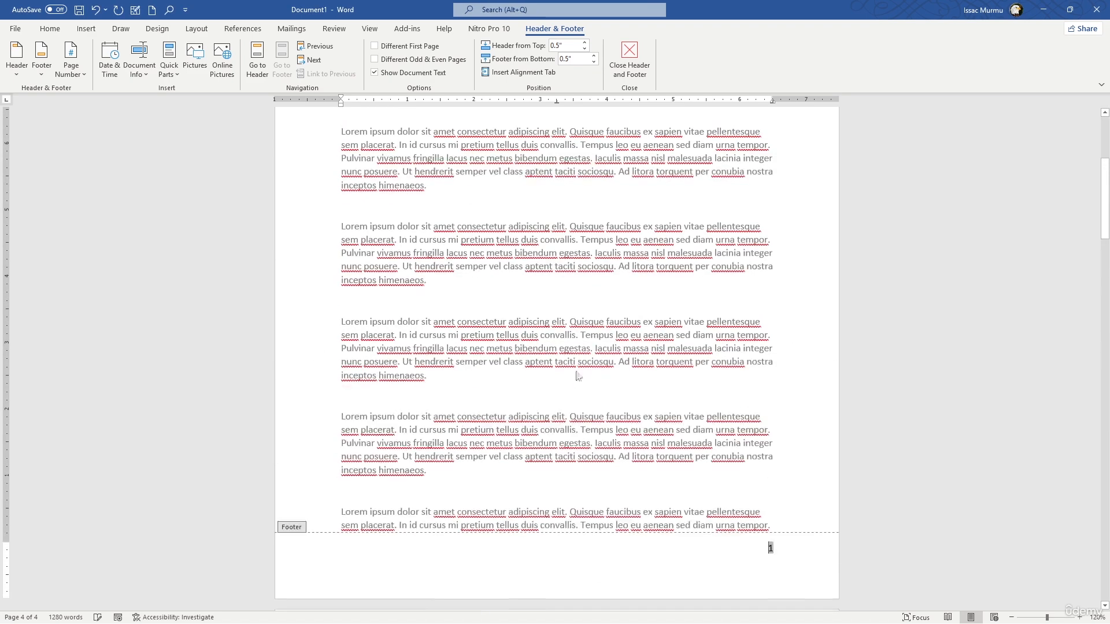
scroll(716, 415, down, 15)
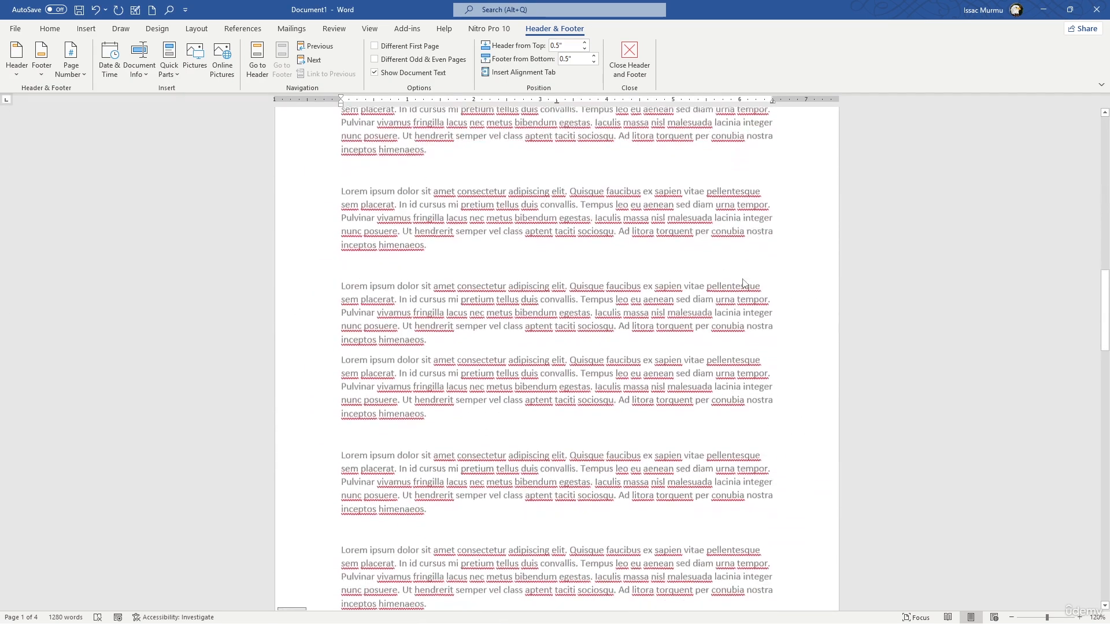
scroll(761, 265, down, 12)
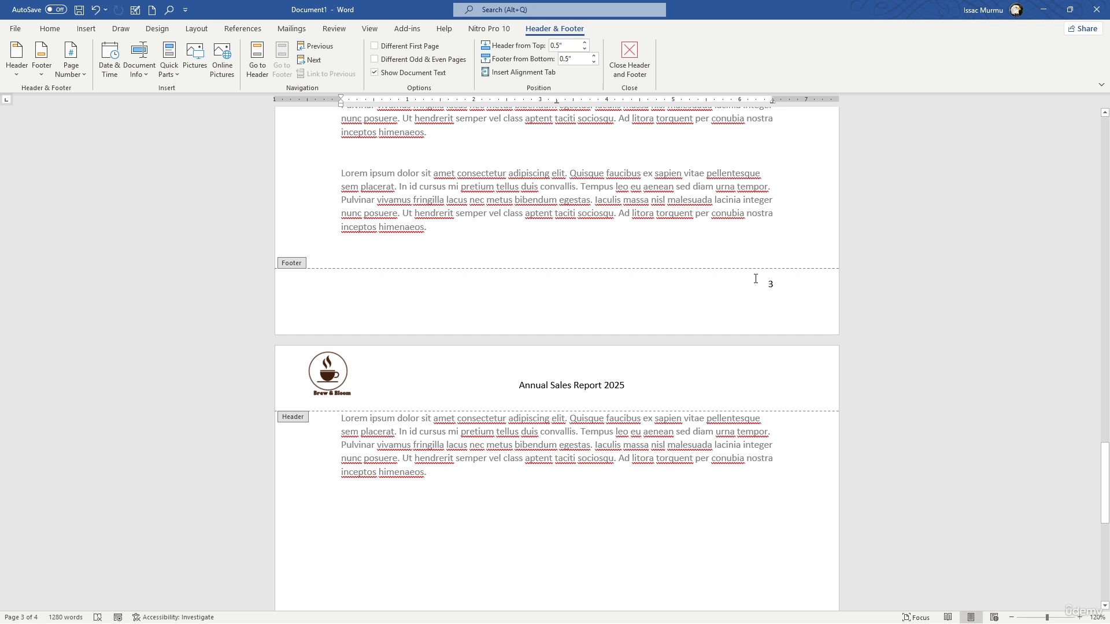
click(71, 63)
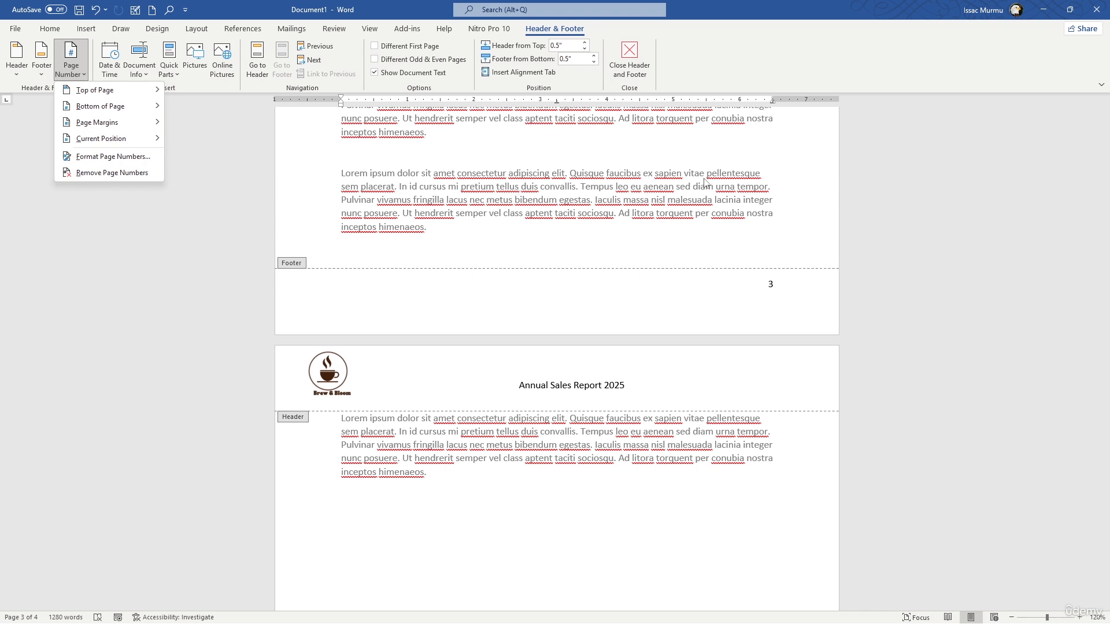
click(342, 193)
click(87, 76)
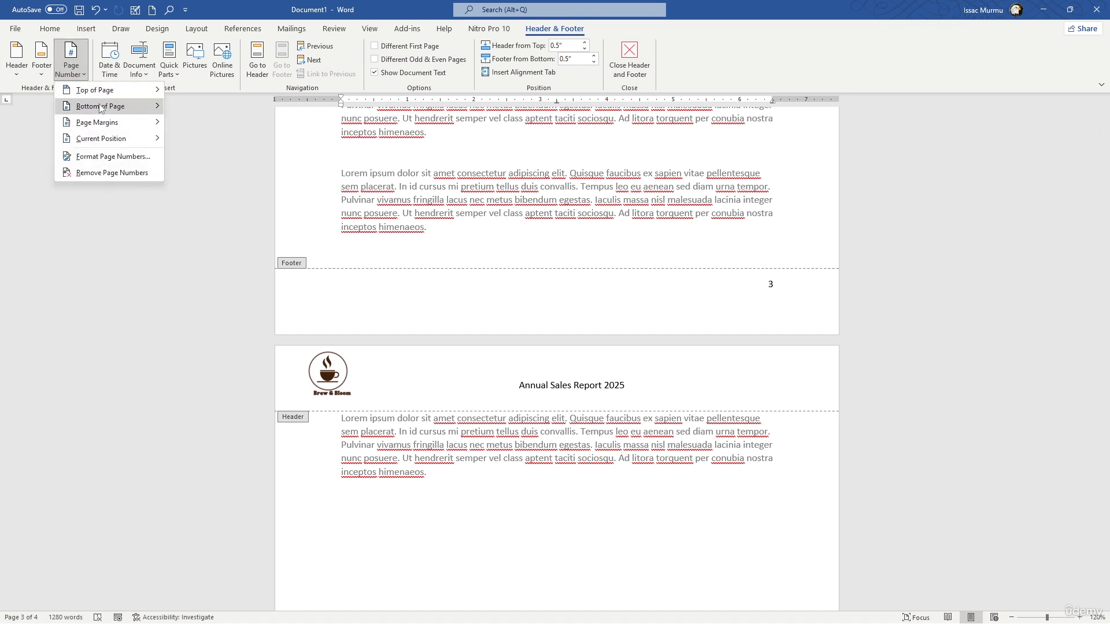
mouse_move(123, 144)
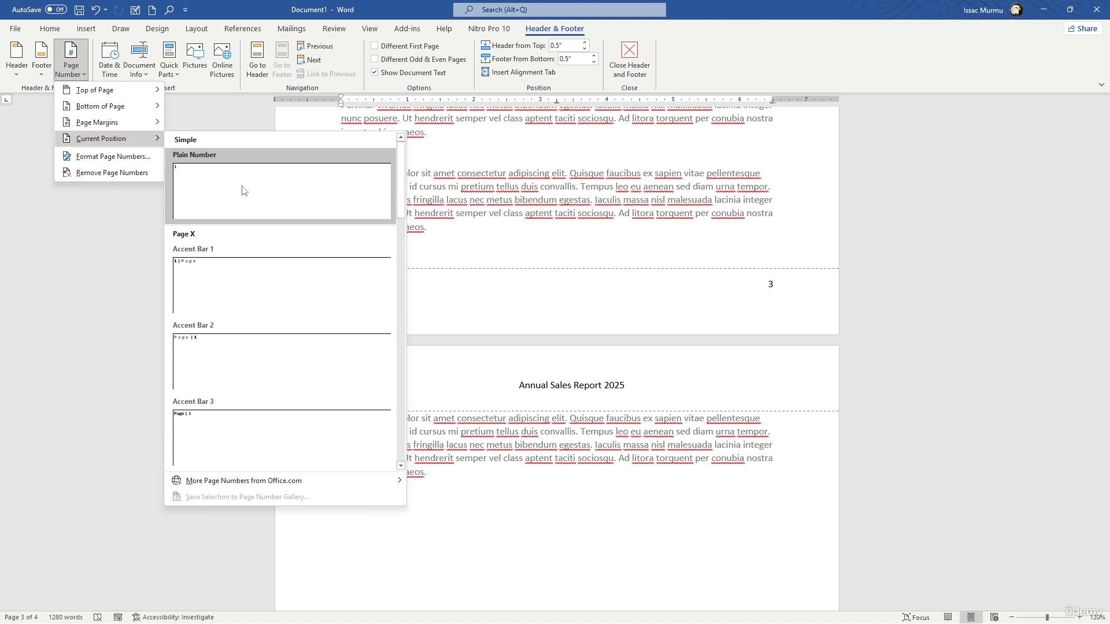
Select the footer page number and set the page numbering to start at 2
click(761, 286)
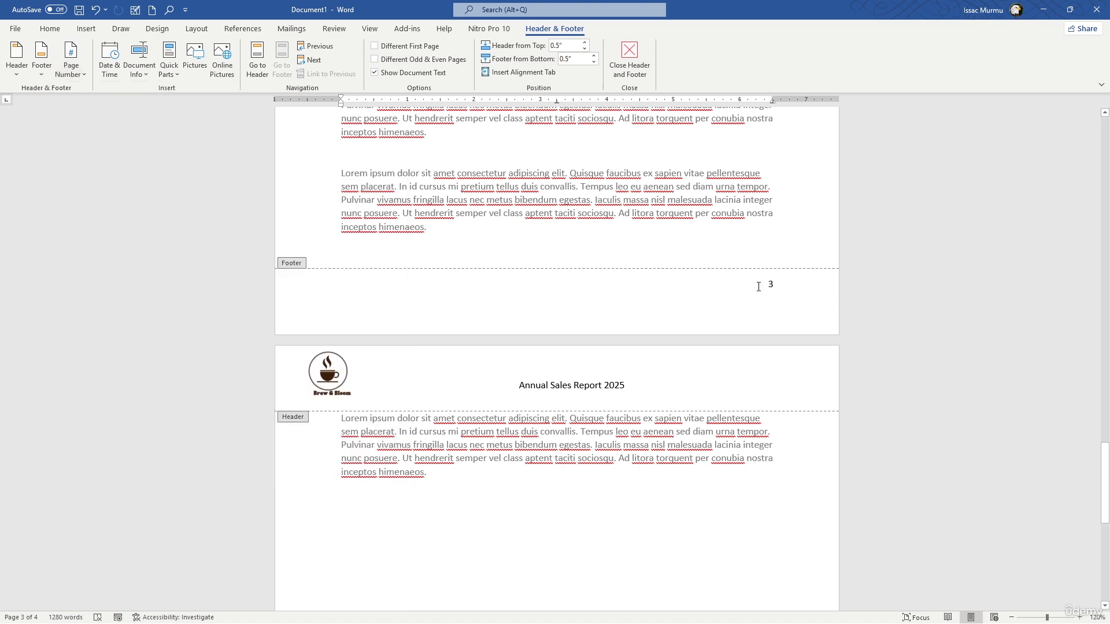
click(70, 62)
mouse_move(93, 144)
click(131, 156)
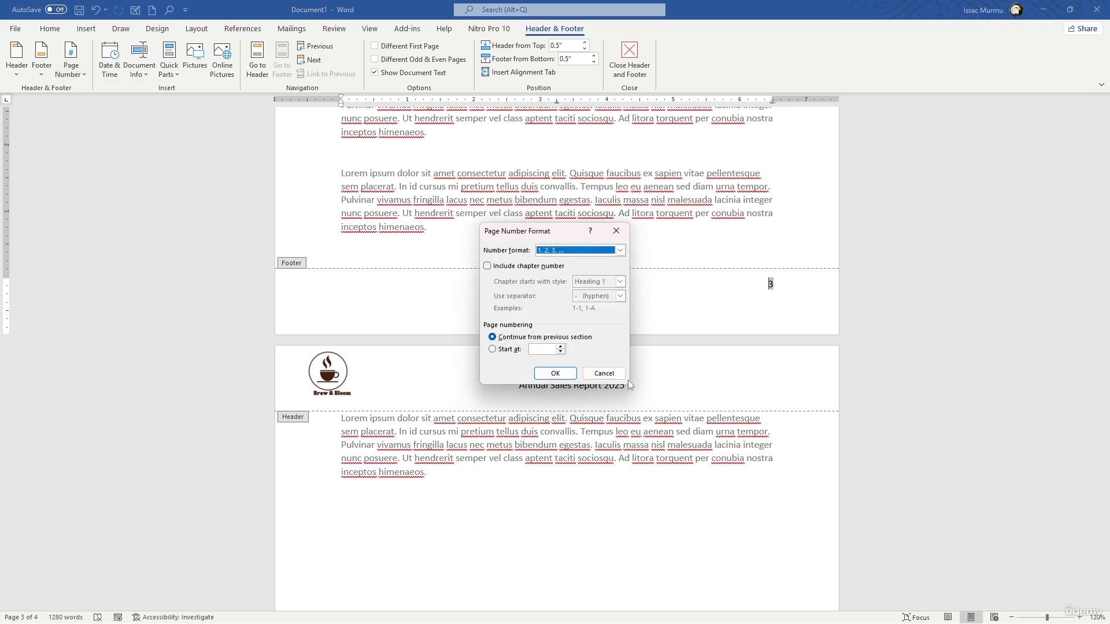
click(492, 350)
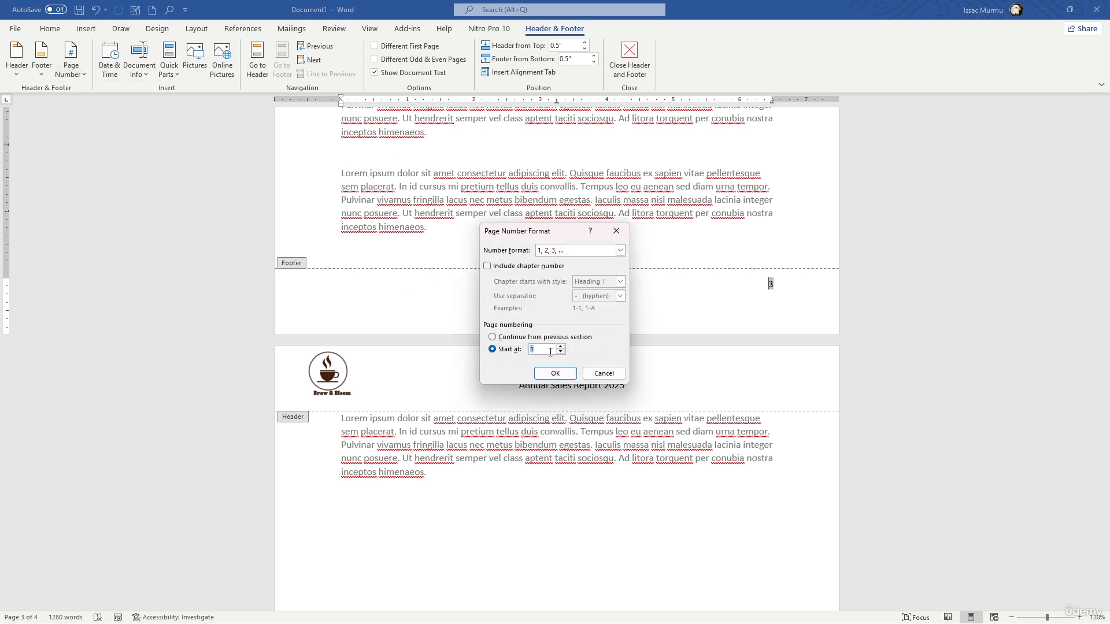
key(BackSpace)
click(555, 374)
scroll(621, 361, up, 20)
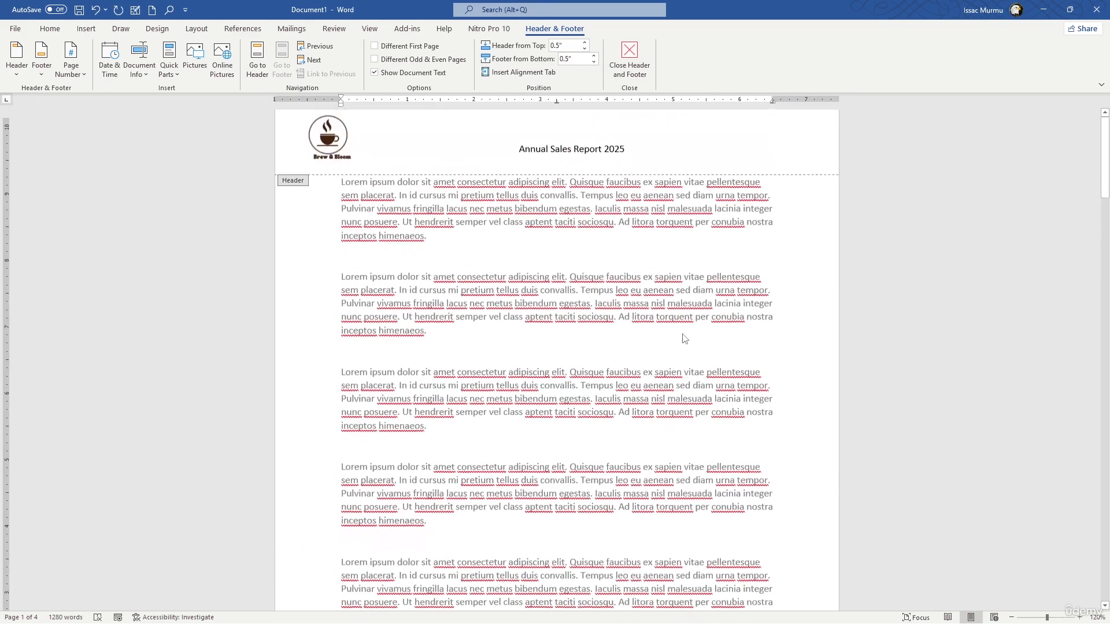
scroll(685, 339, down, 20)
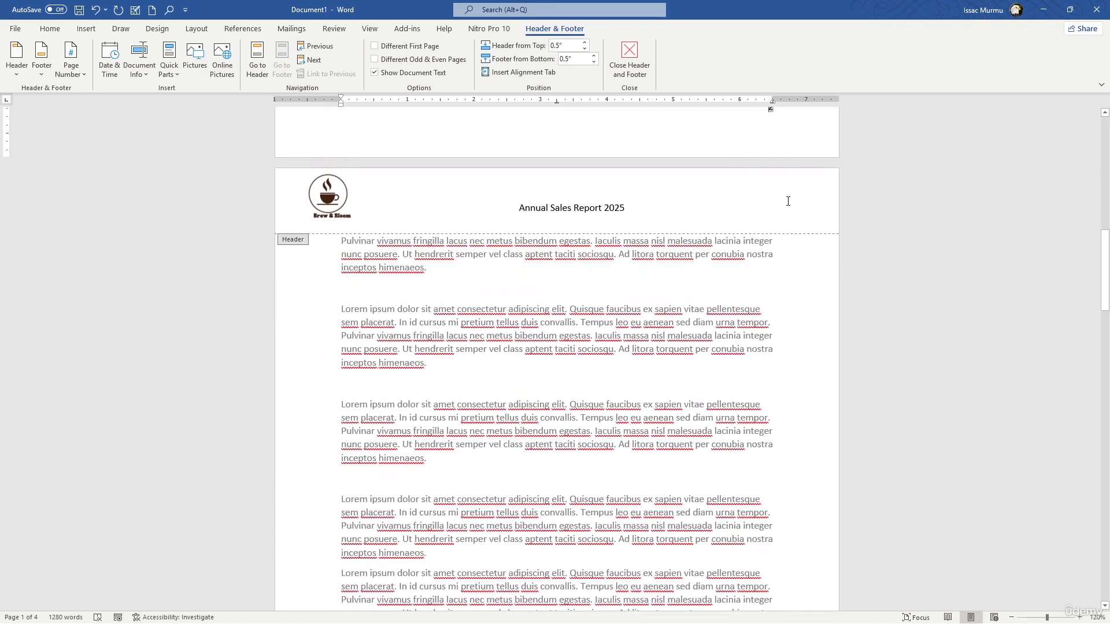
Finish header and footer editing and check the page numbers down to the last page
click(618, 78)
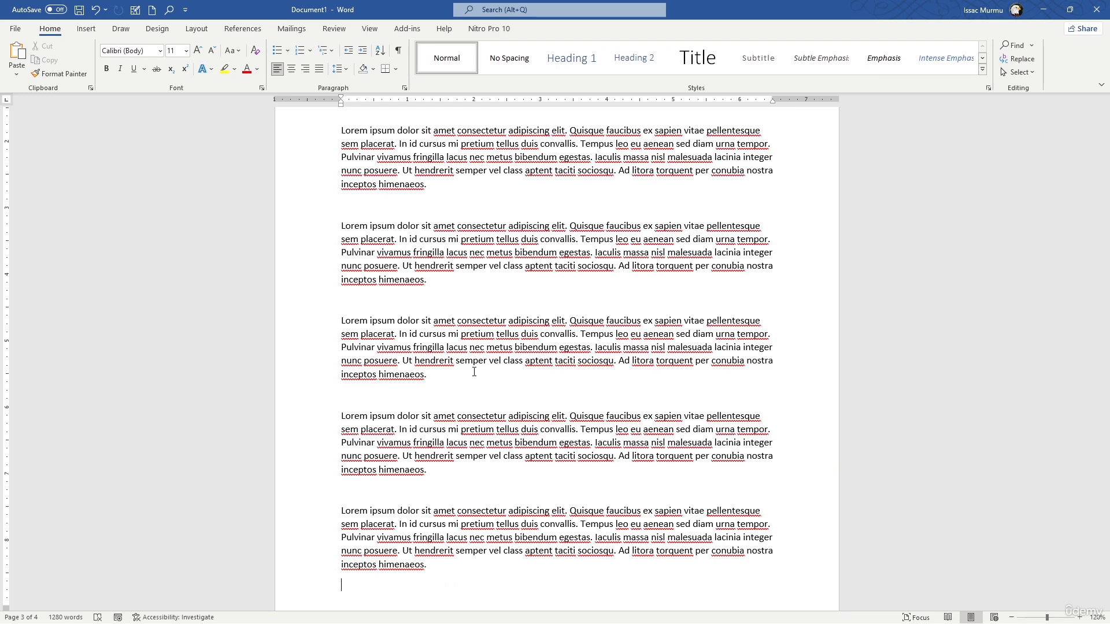
scroll(479, 431, down, 2)
scroll(478, 430, down, 8)
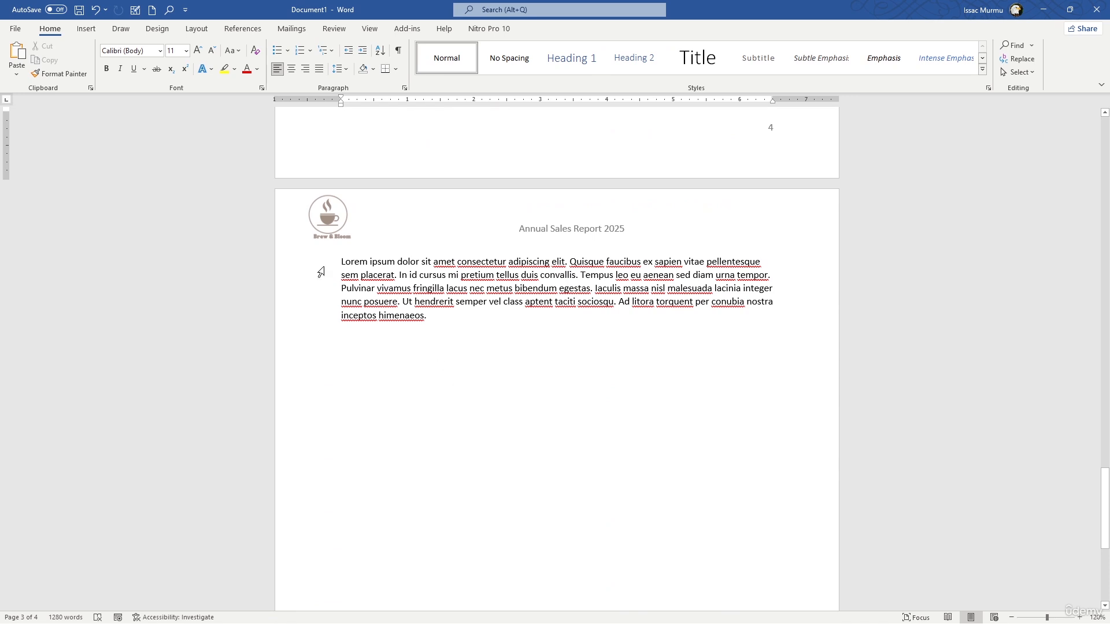
Show the full online template collection for a new document and filter it by the Business category
click(15, 30)
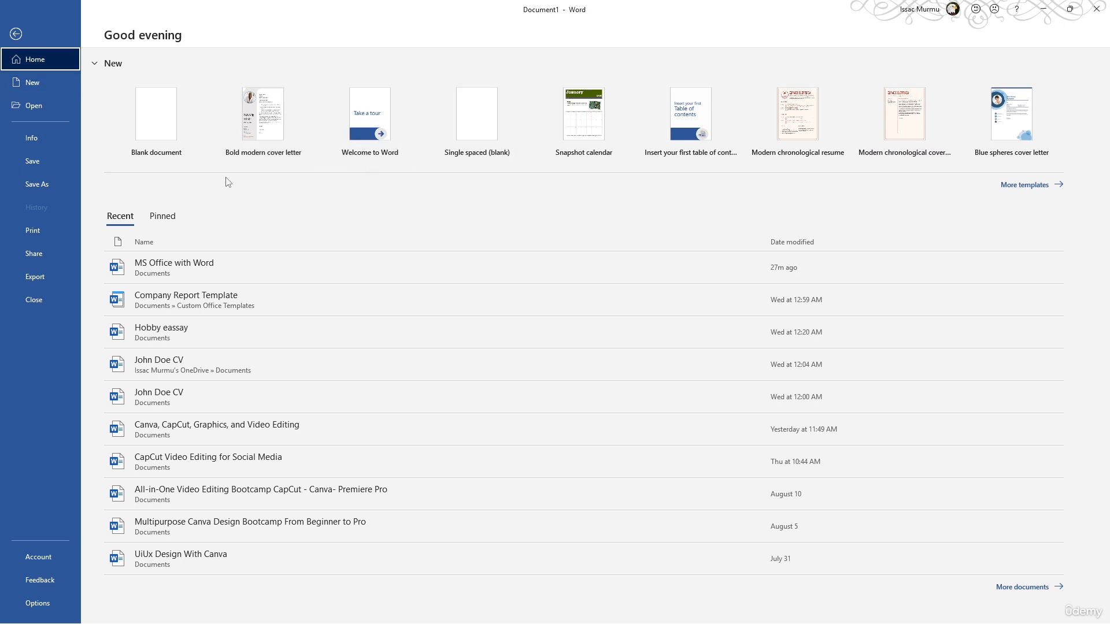
click(1017, 187)
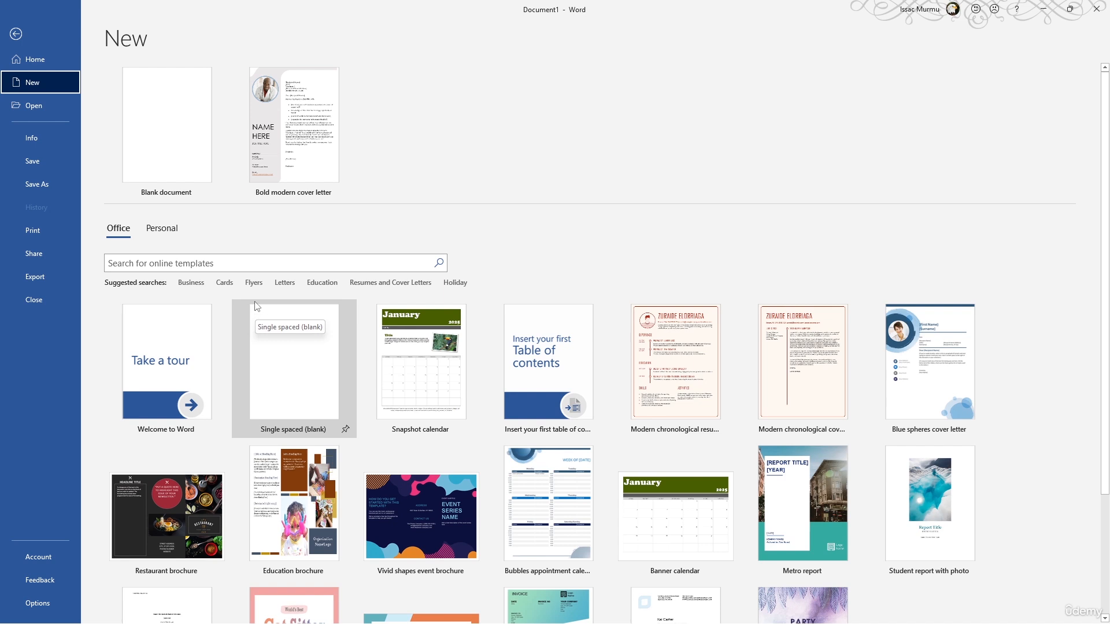
click(196, 285)
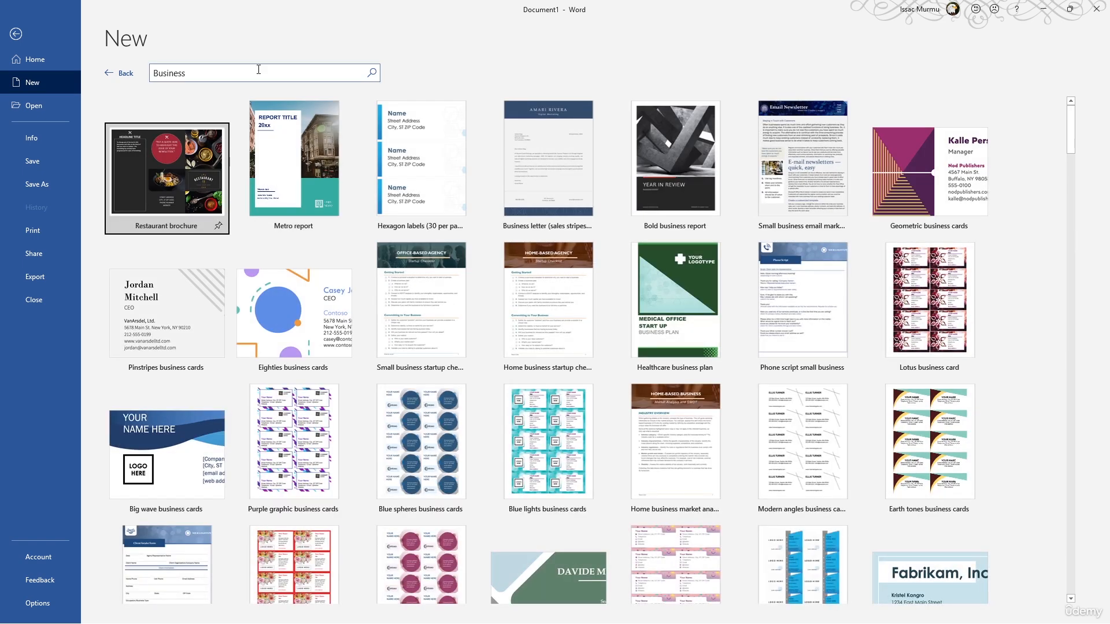
Search the online templates for "project proposal"
click(155, 71)
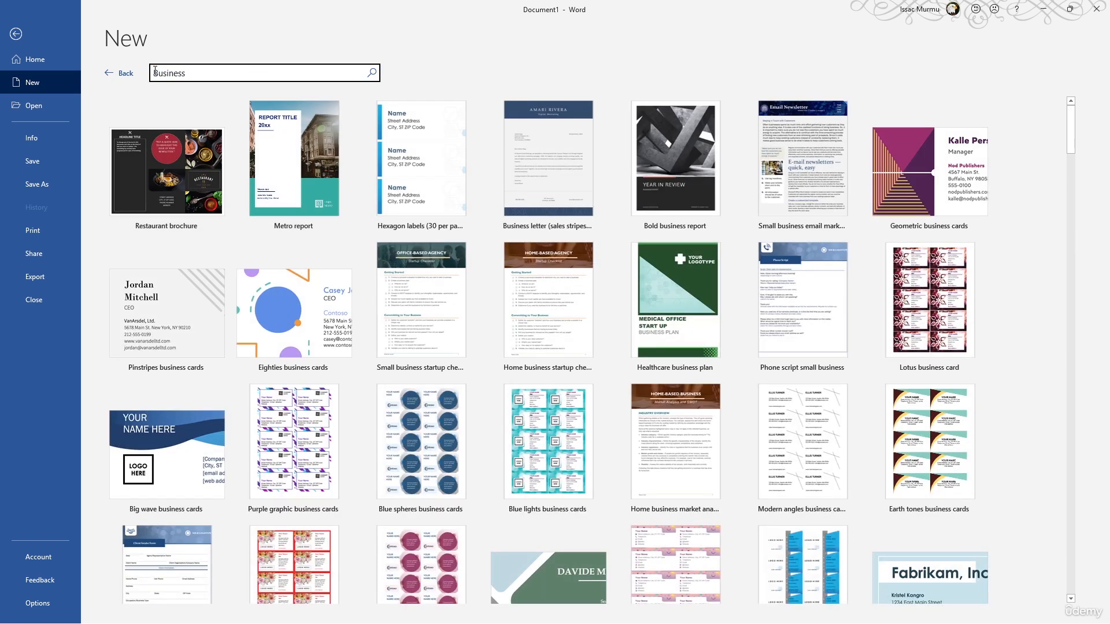
key(Delete)
key(Delete)
key(Delete)
key(Delete)
key(Delete)
key(Delete)
key(Delete)
key(Delete)
text(project proposal)
key(Return)
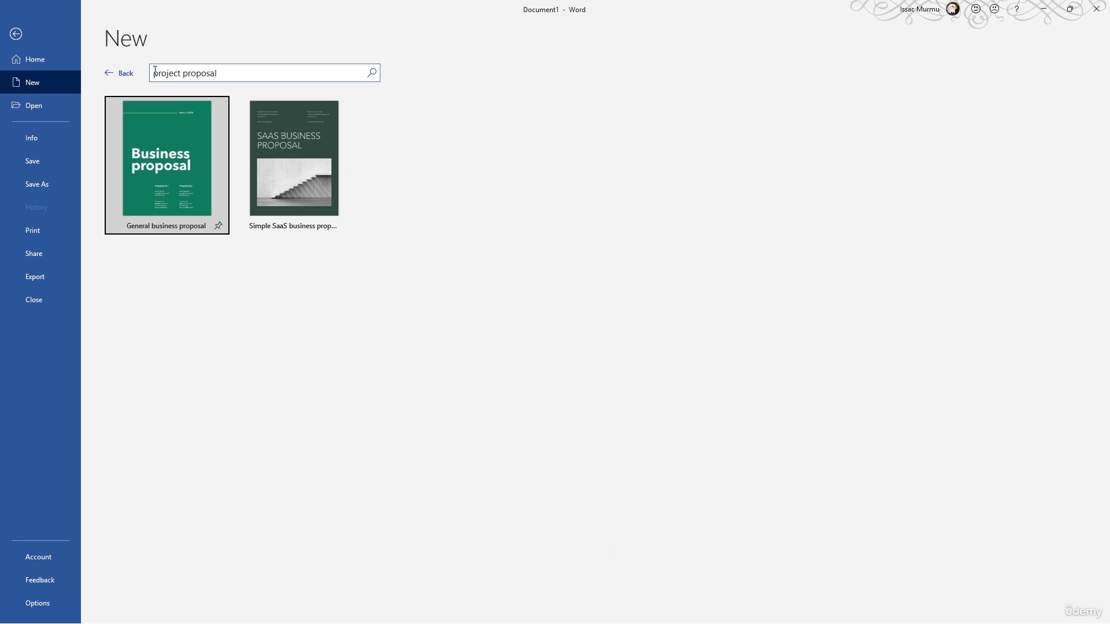
Create a new document from the General business proposal template
click(186, 177)
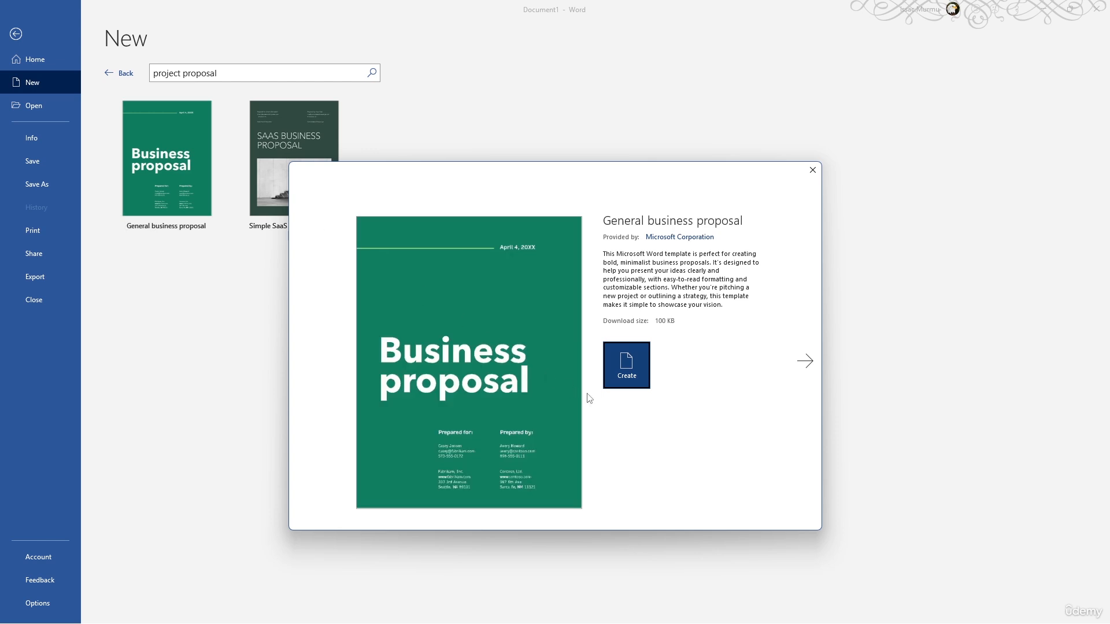
click(643, 362)
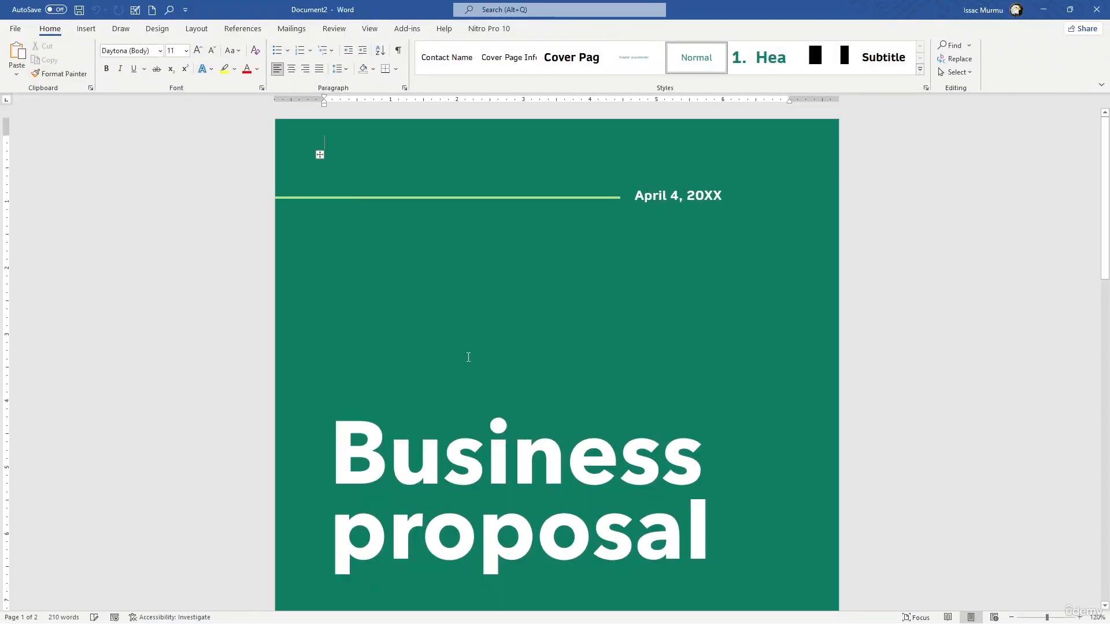
Examine the new proposal's cover page, contact blocks and numbered sections through to Financial Summary
scroll(469, 358, down, 10)
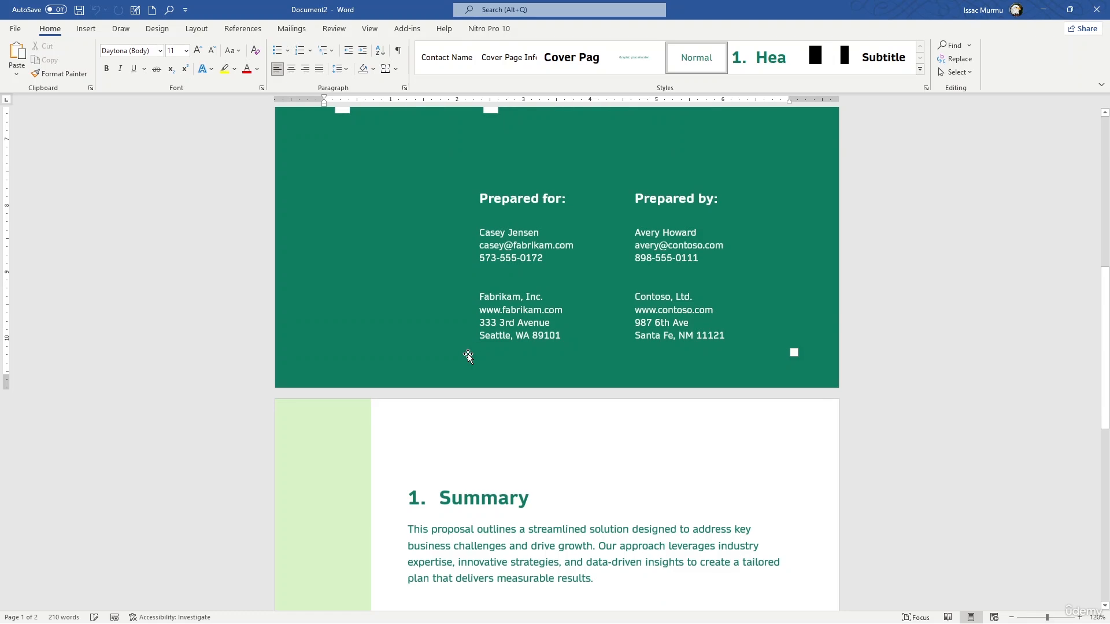
scroll(593, 240, up, 10)
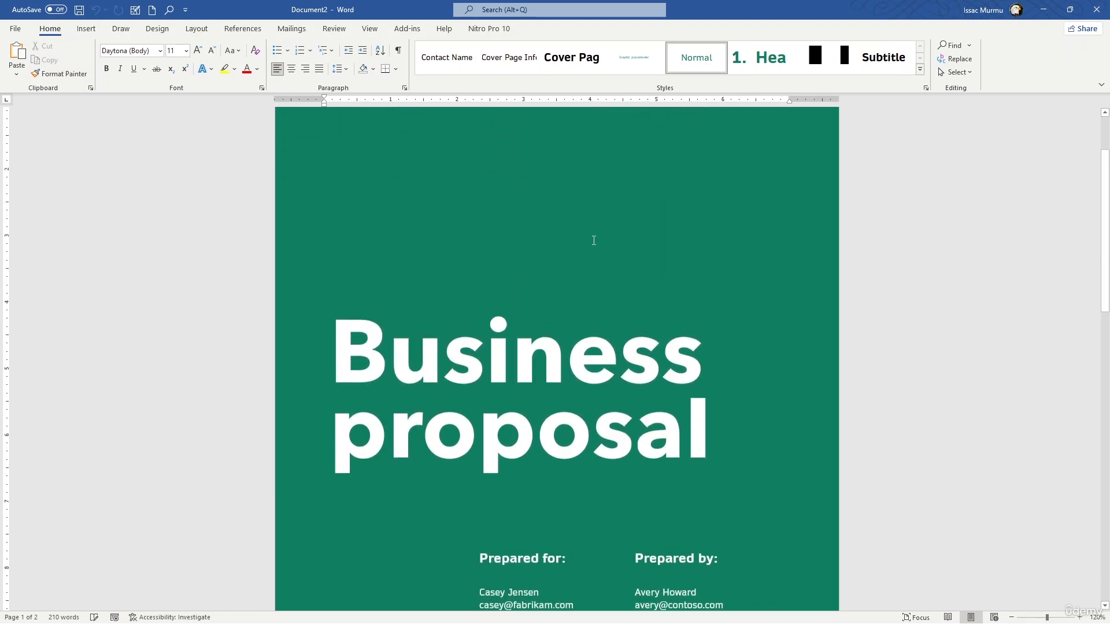
scroll(594, 240, down, 3)
click(575, 322)
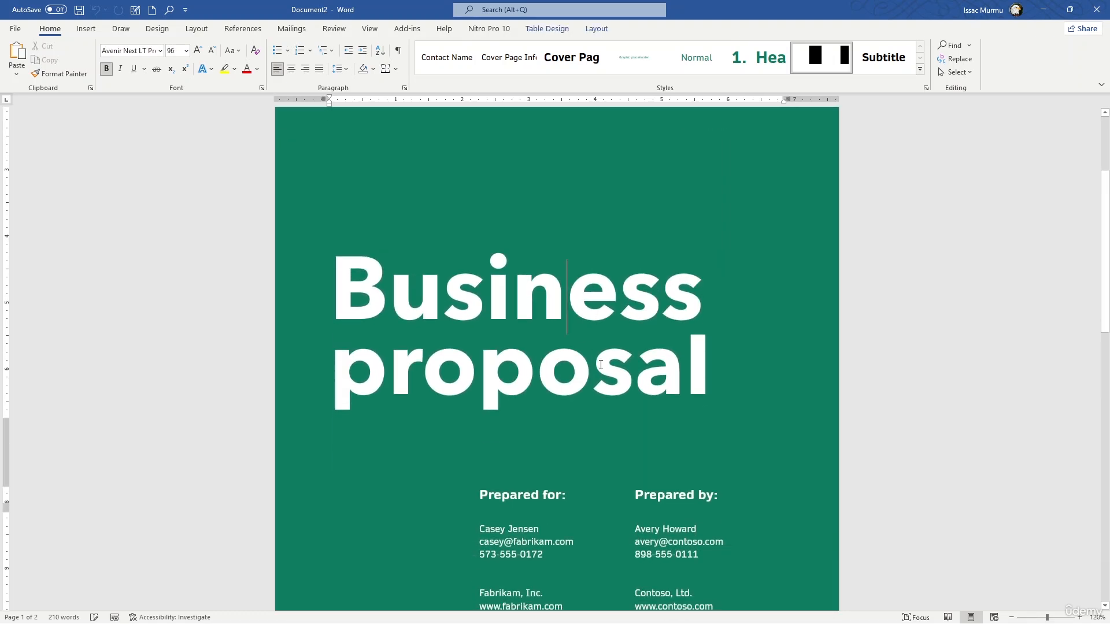
scroll(578, 324, down, 3)
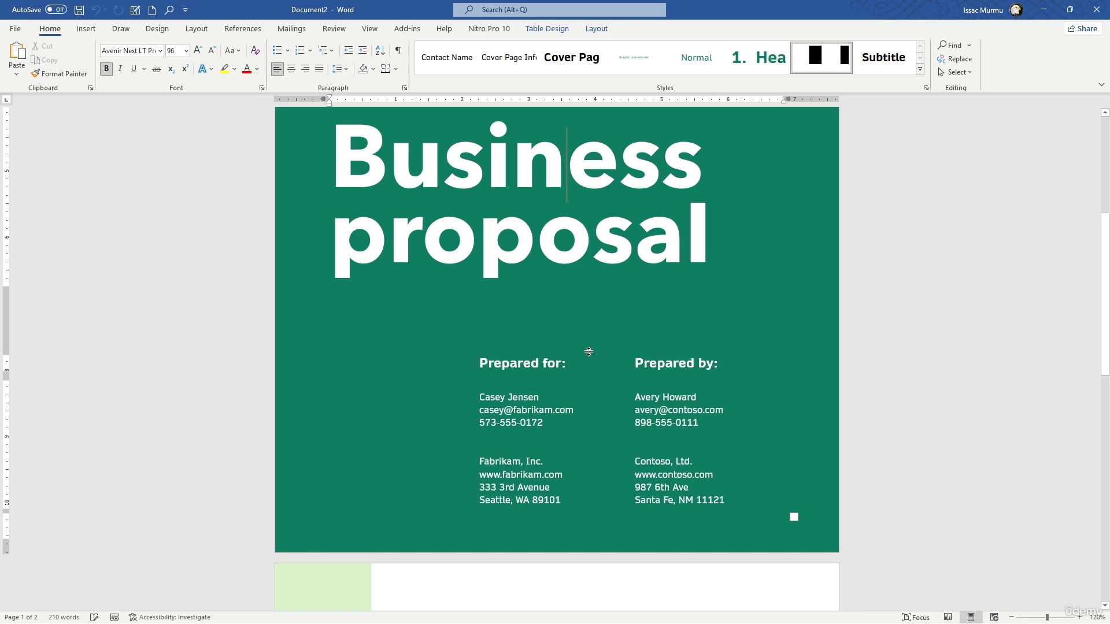
scroll(546, 365, down, 2)
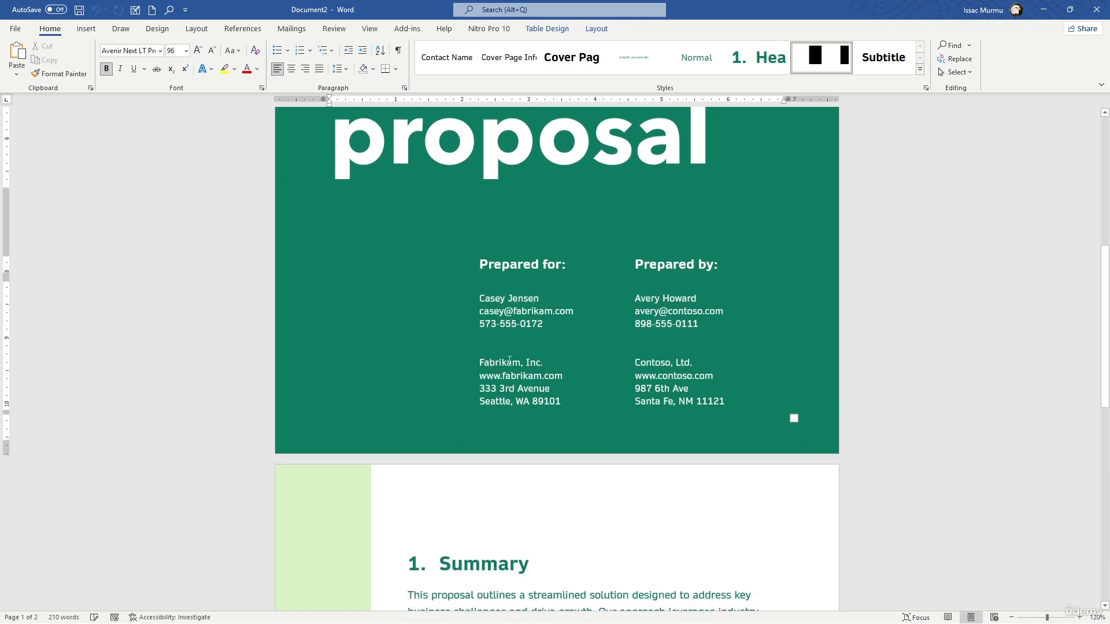
scroll(509, 330, down, 3)
scroll(508, 330, down, 5)
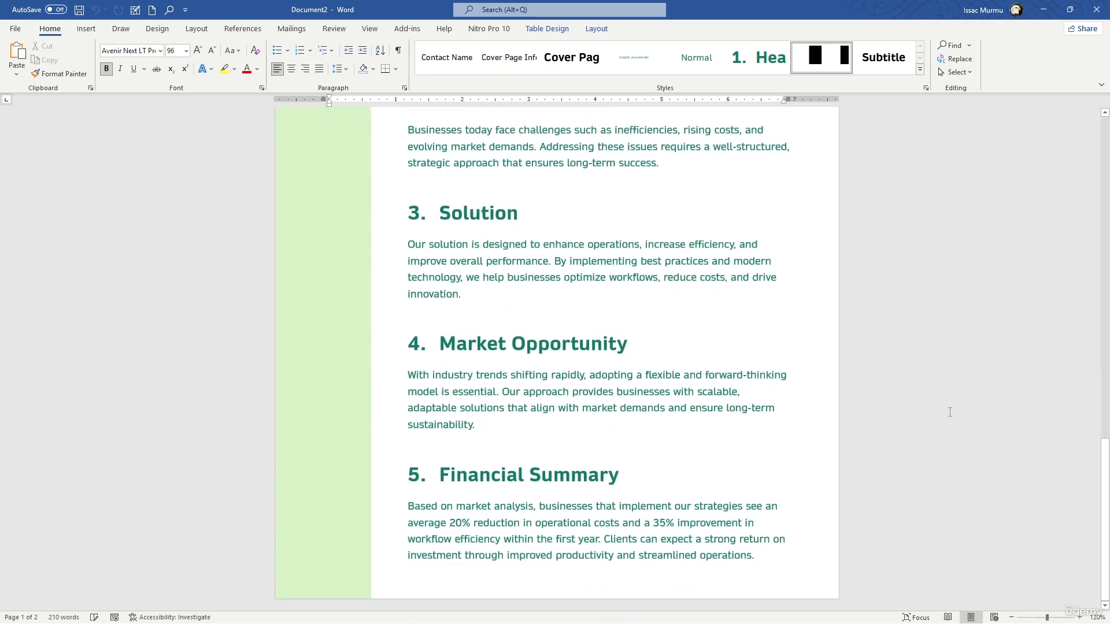
Search the online templates for "Resume"
scroll(536, 322, up, 15)
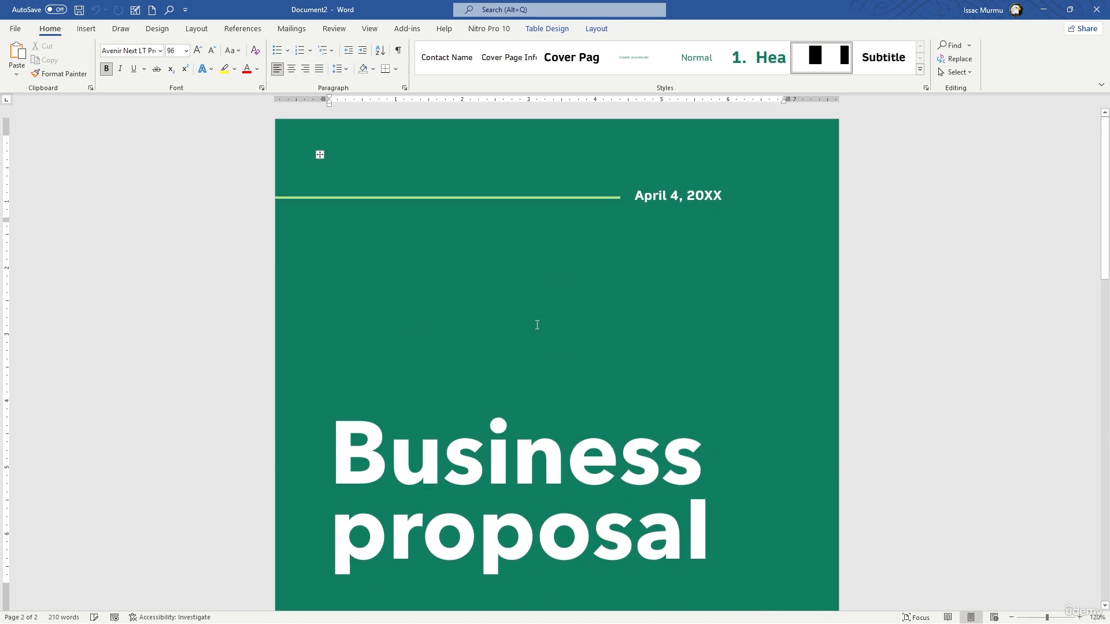
scroll(538, 325, down, 3)
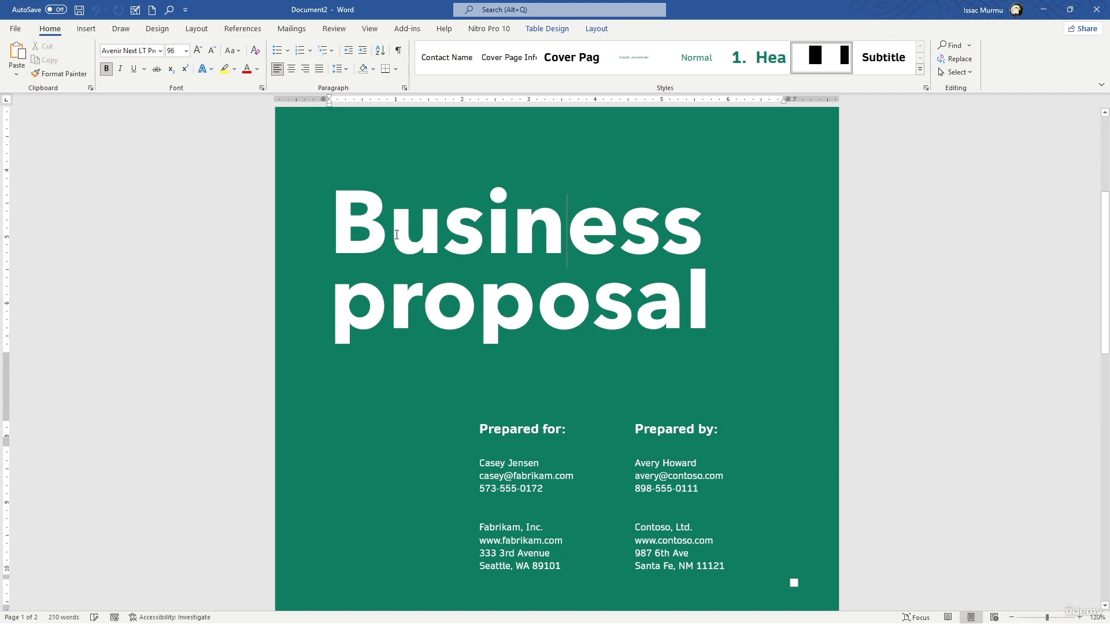
click(16, 29)
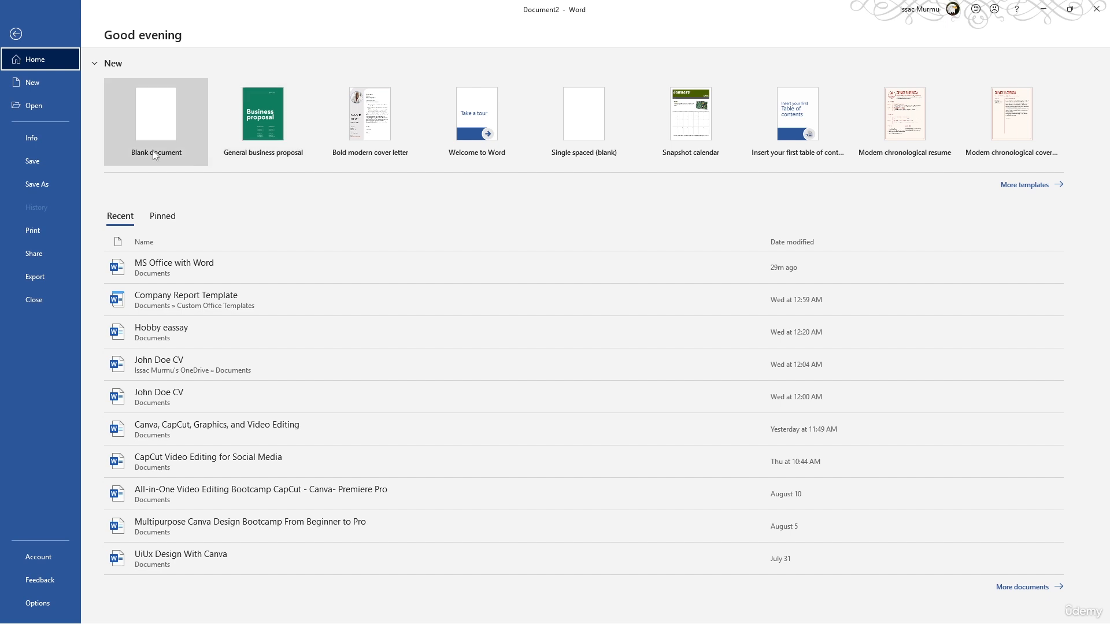
click(1025, 184)
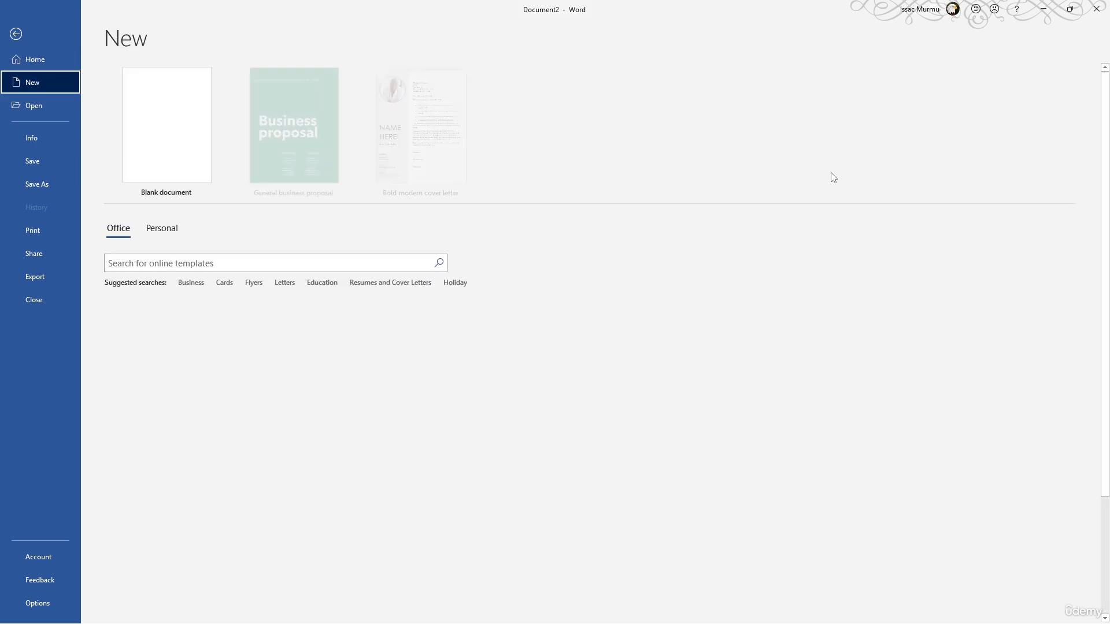
click(223, 263)
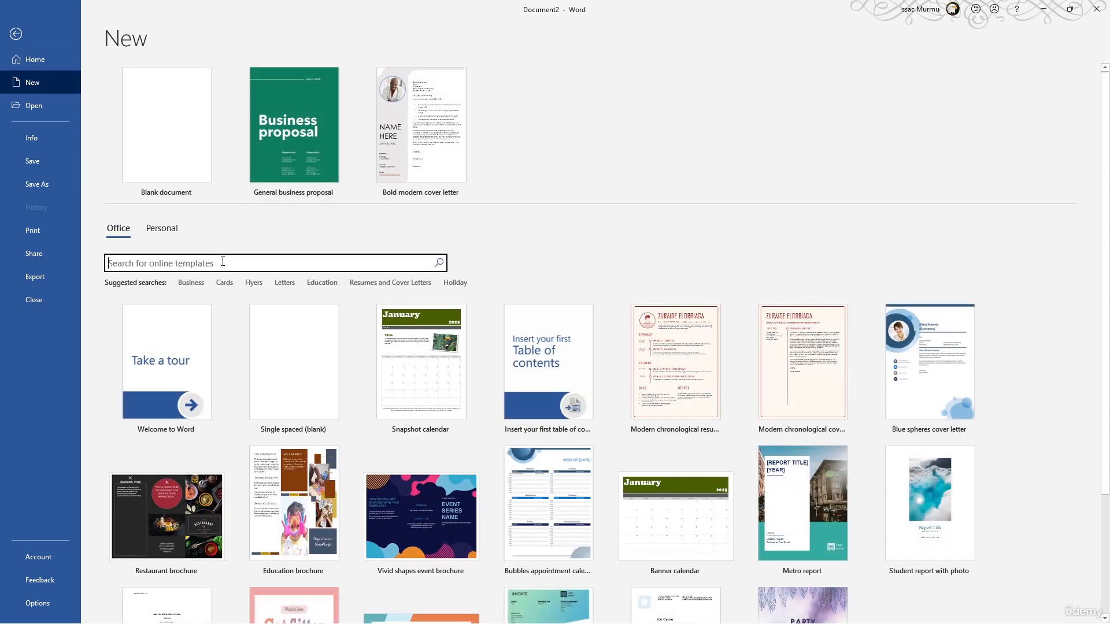
text(Resume)
key(Return)
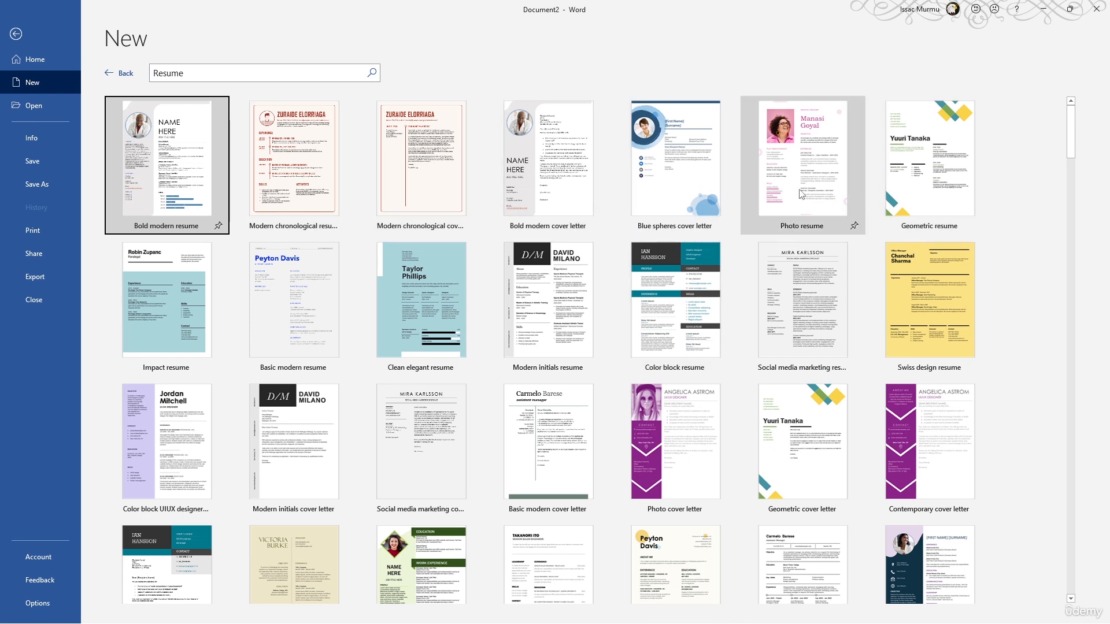
Create a new document from the Cubist resume template
scroll(810, 191, down, 2)
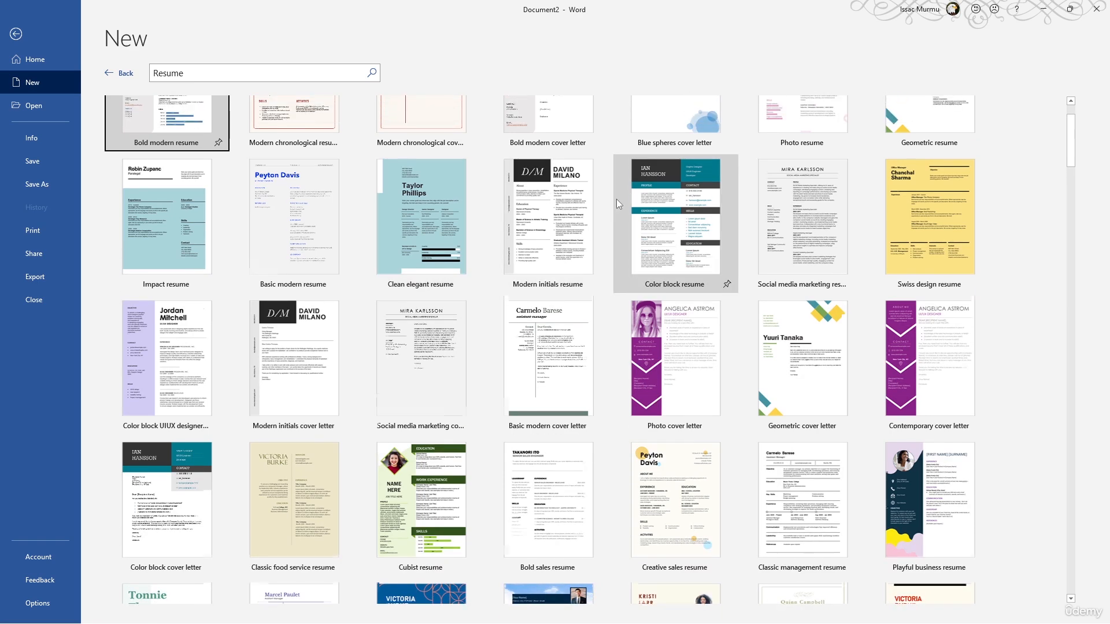
scroll(616, 198, down, 3)
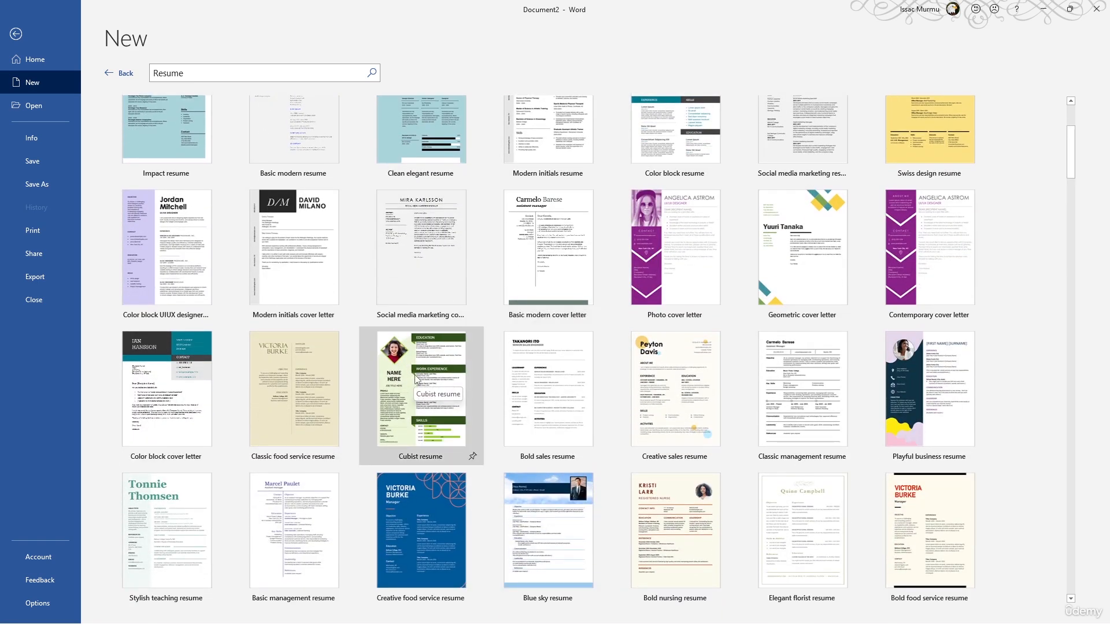
click(415, 378)
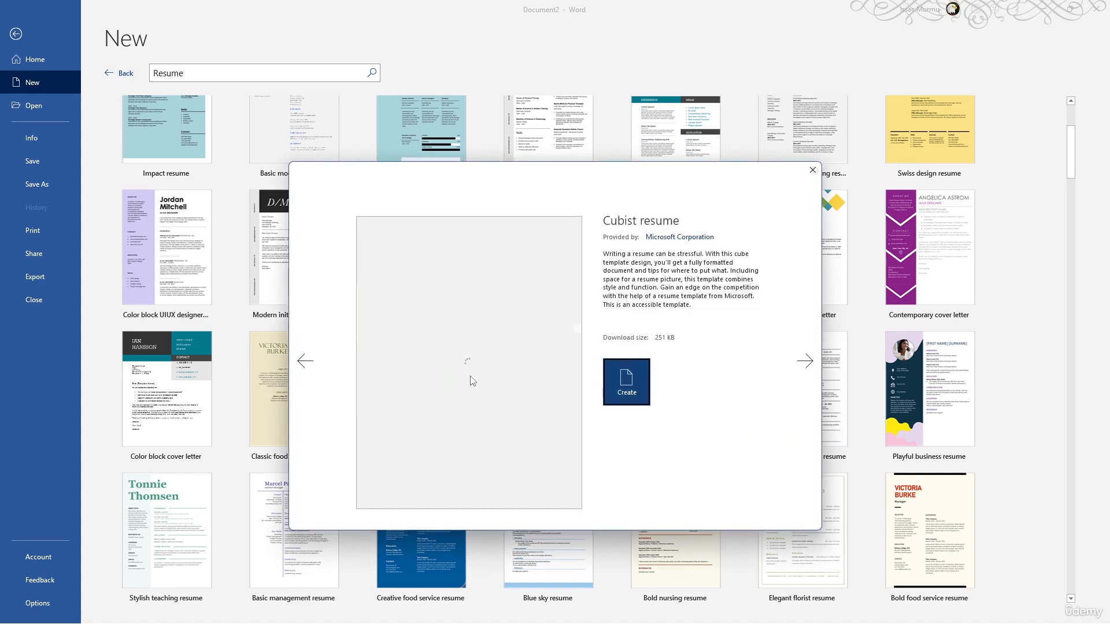
click(622, 382)
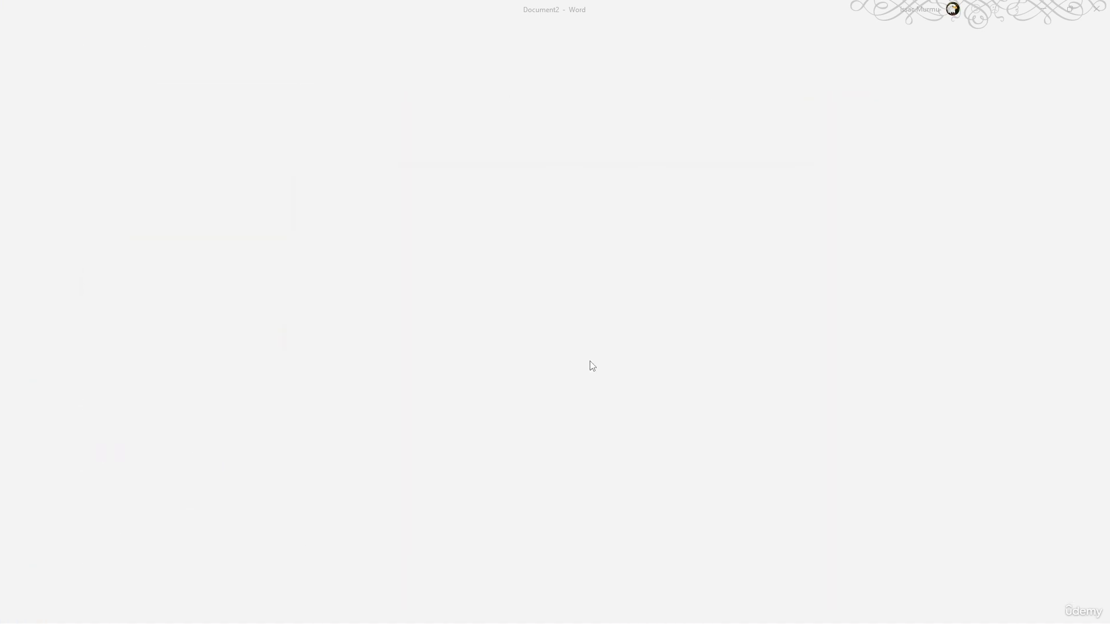
Examine the new resume's sections from Education to Skills and check the heading, name and date text and the photo as selectable elements
scroll(496, 254, down, 5)
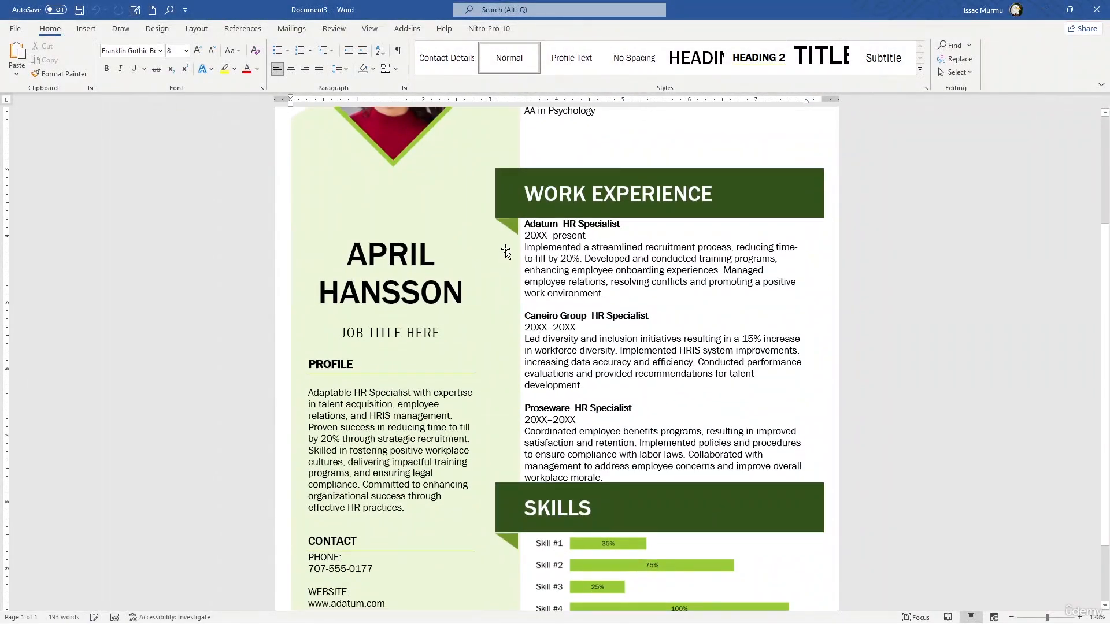
scroll(506, 249, up, 2)
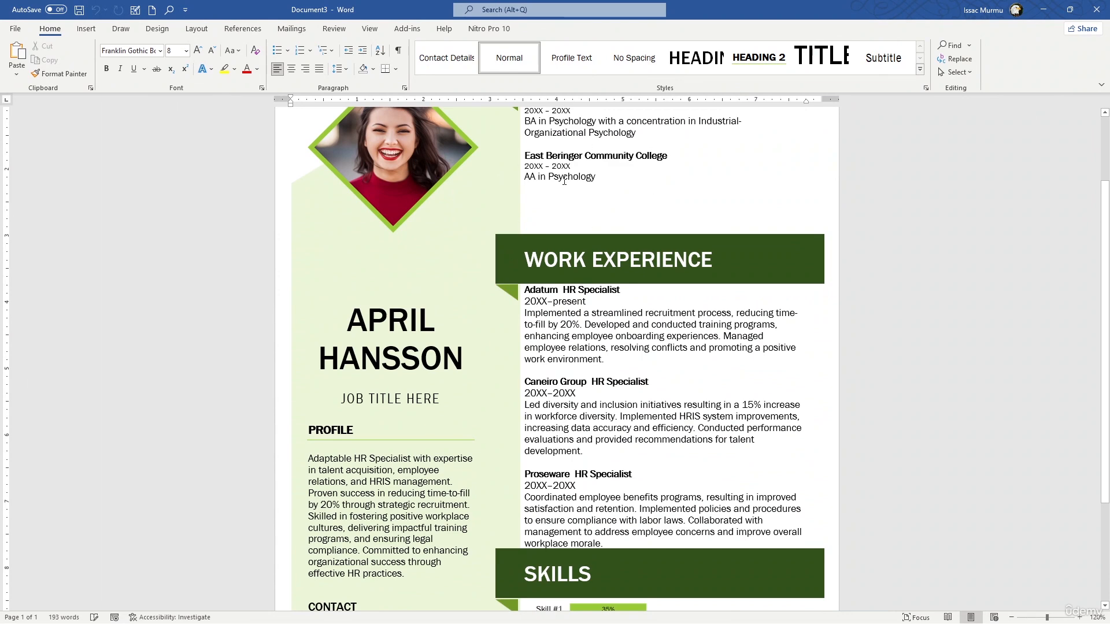
scroll(642, 281, down, 4)
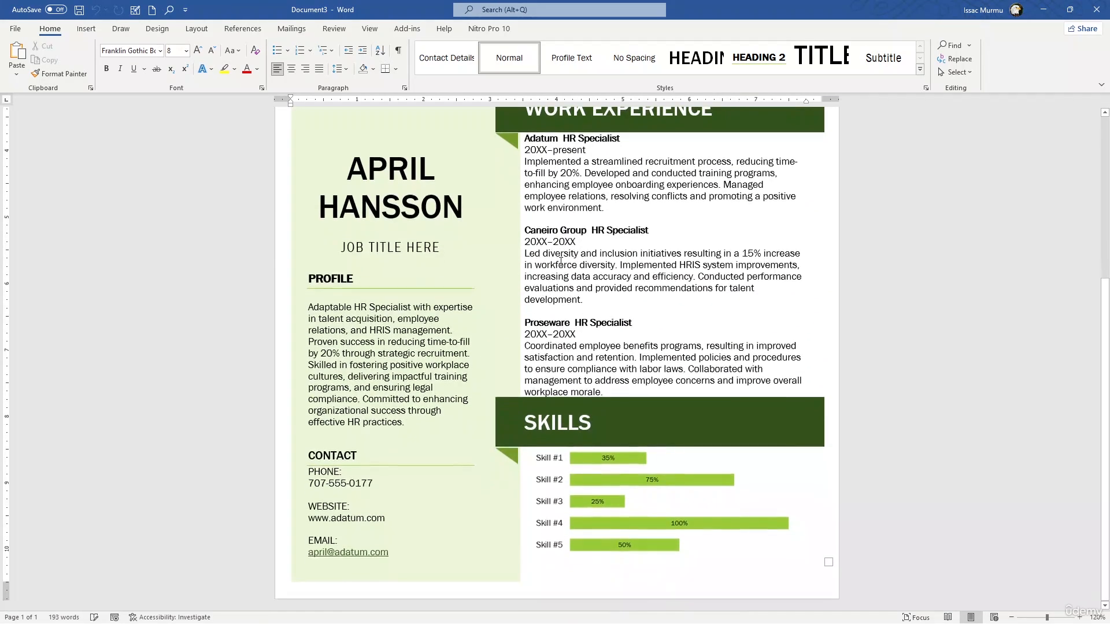
scroll(474, 253, up, 5)
scroll(474, 252, up, 2)
click(585, 176)
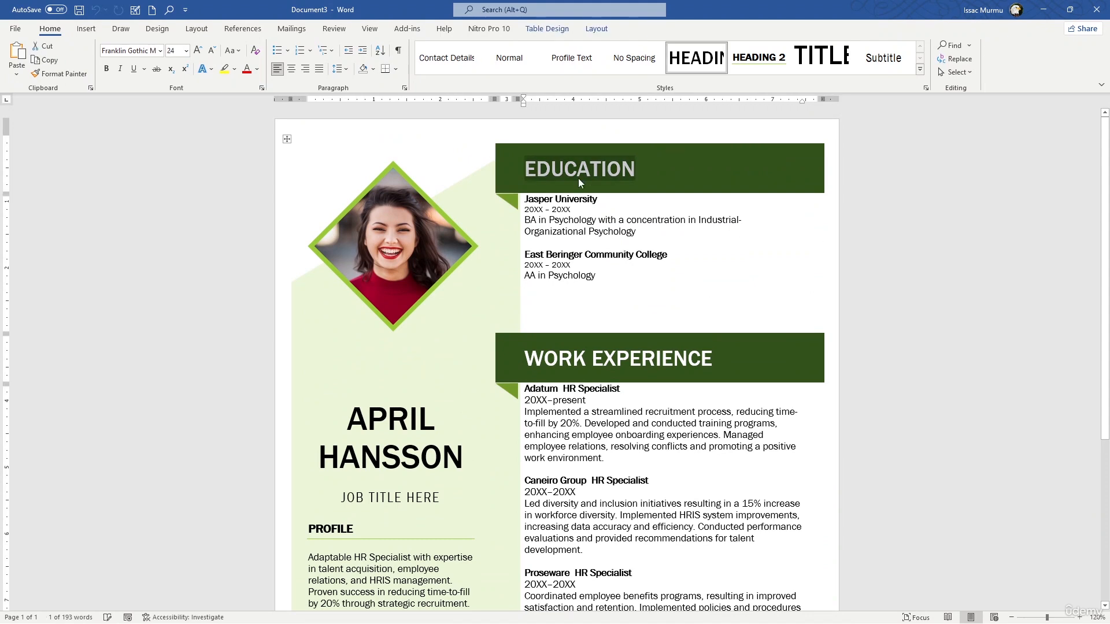
click(374, 426)
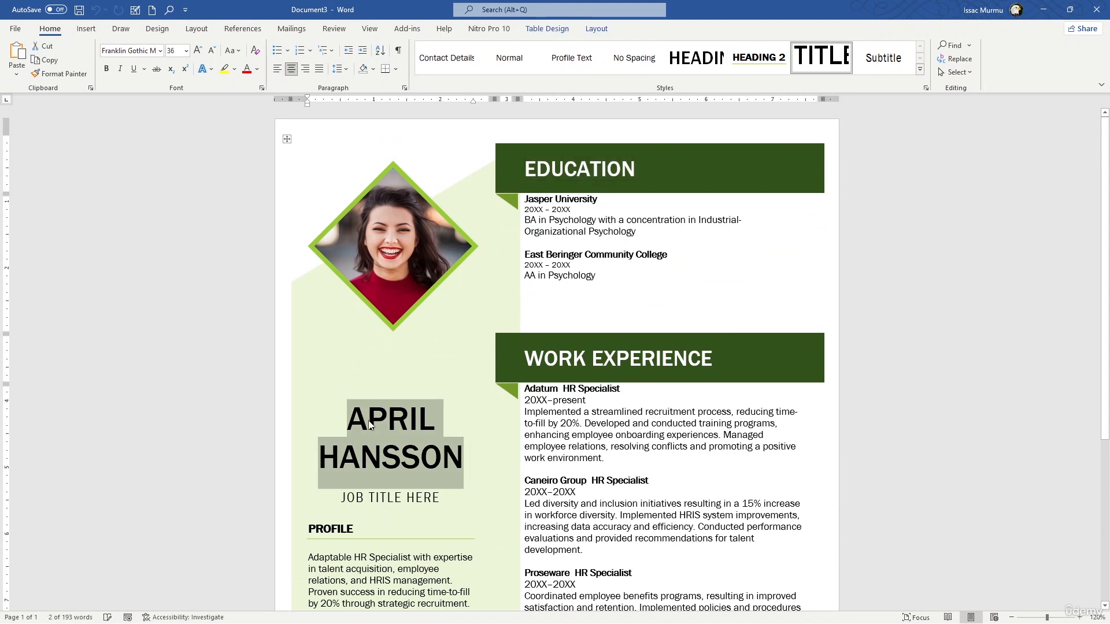
click(580, 168)
triple_click(567, 220)
click(555, 213)
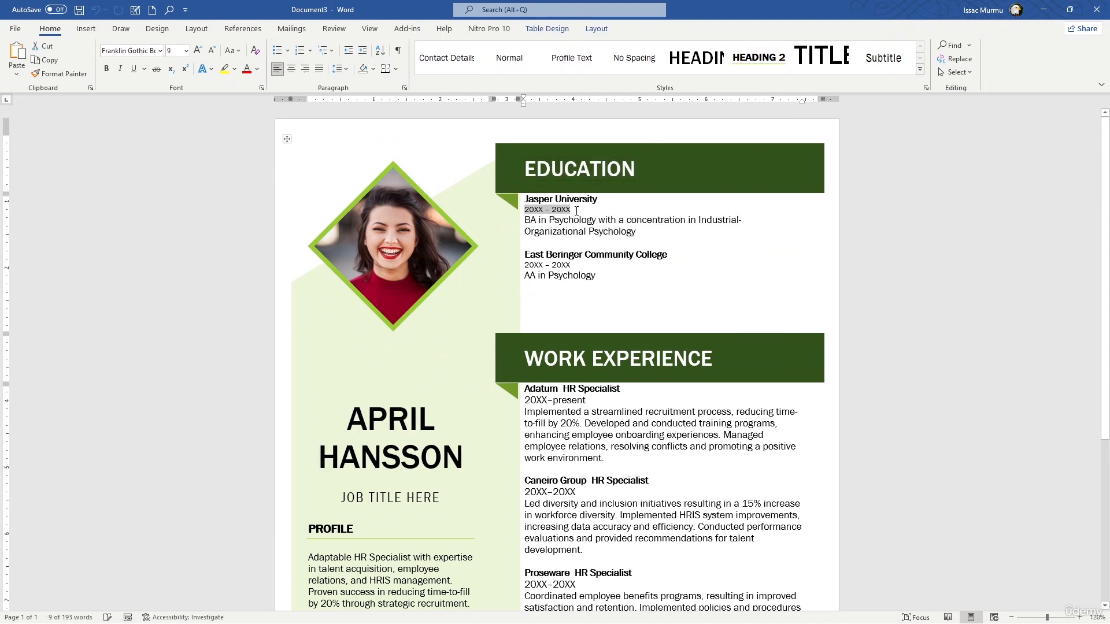
click(392, 232)
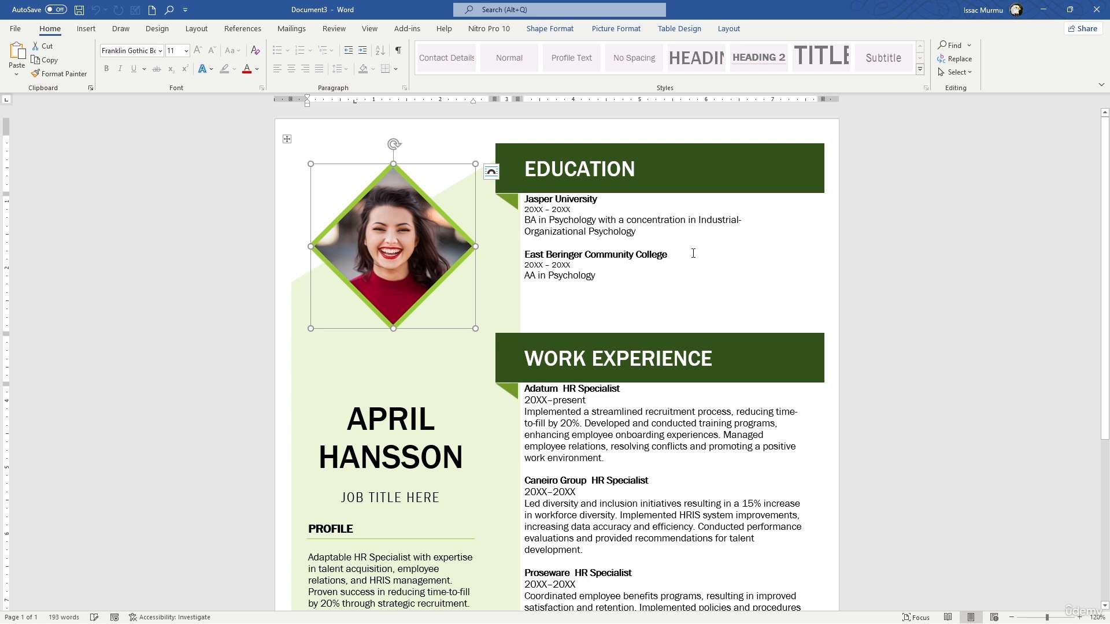
Try to select the dark green bars behind the Education and Work Experience headings
double_click(756, 184)
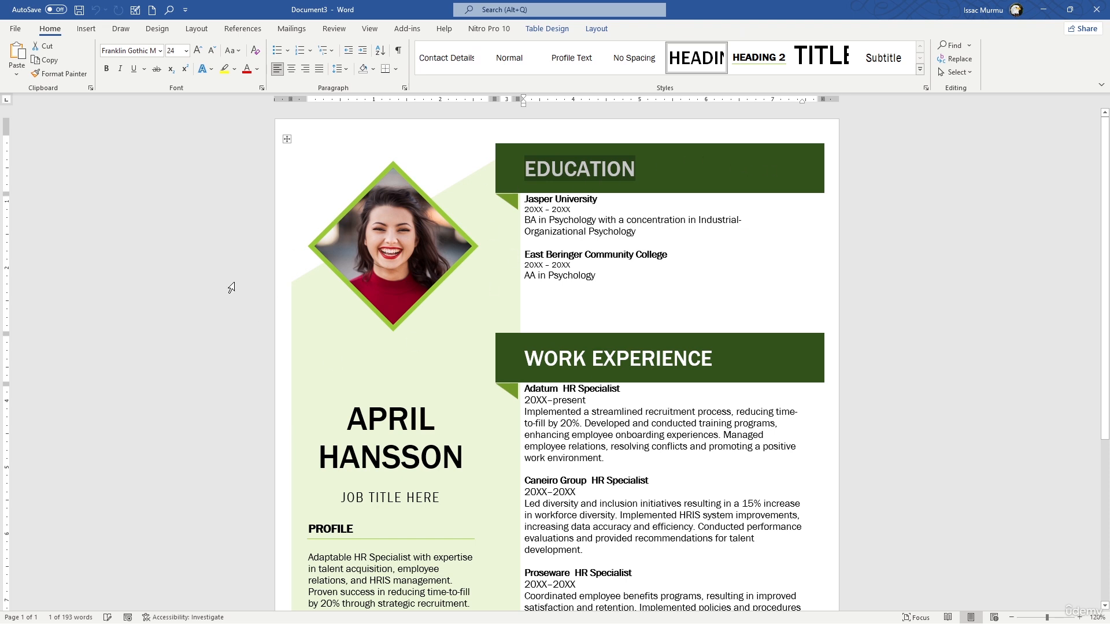
scroll(756, 247, down, 2)
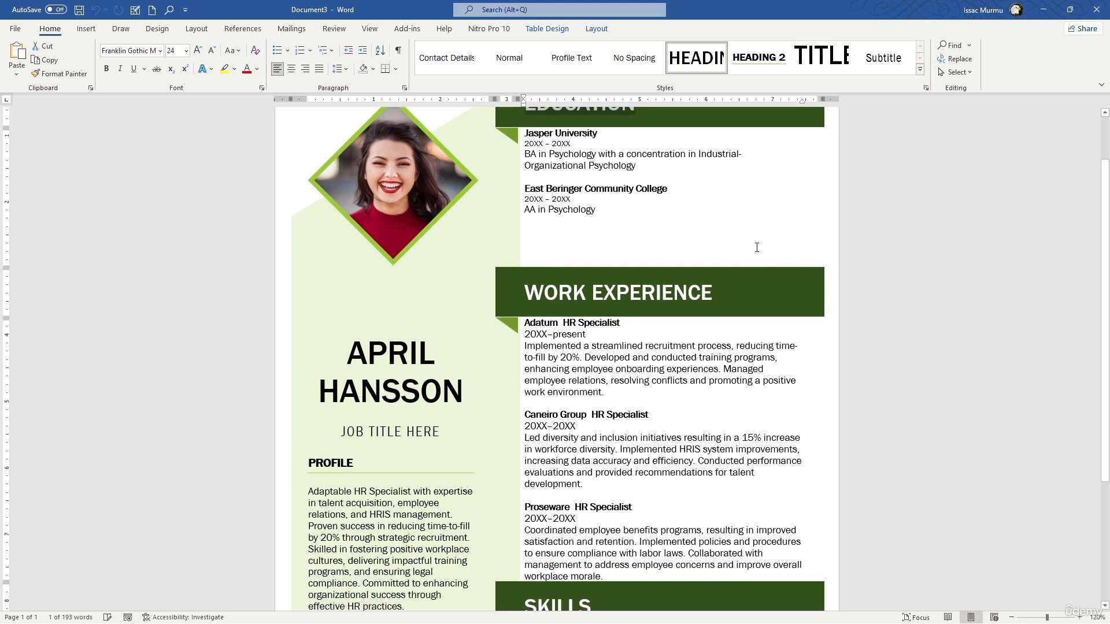
triple_click(597, 287)
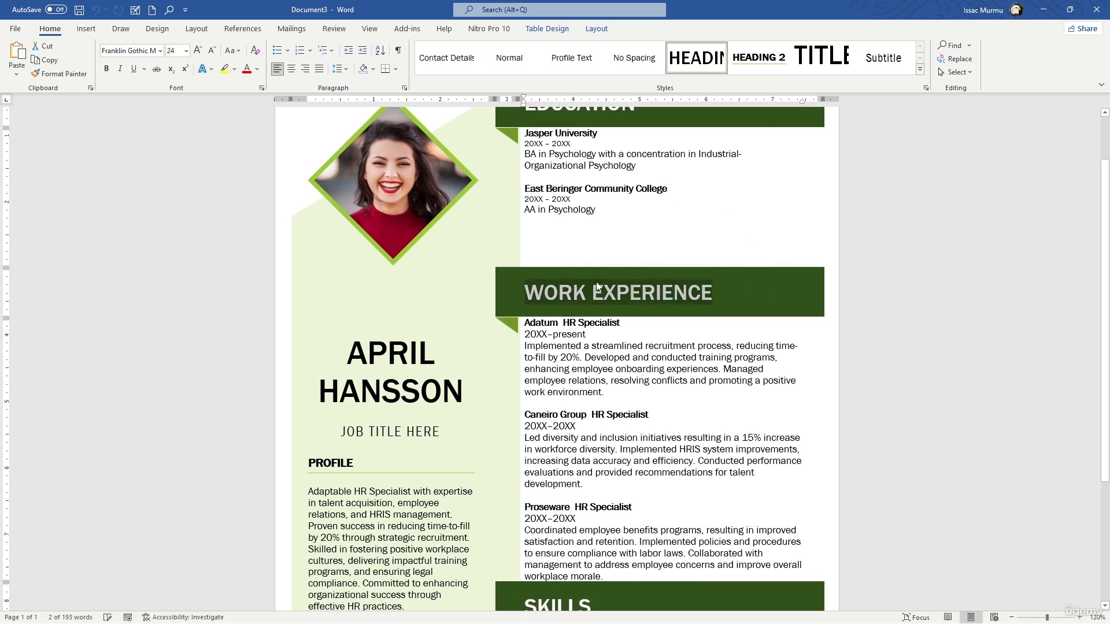
click(498, 282)
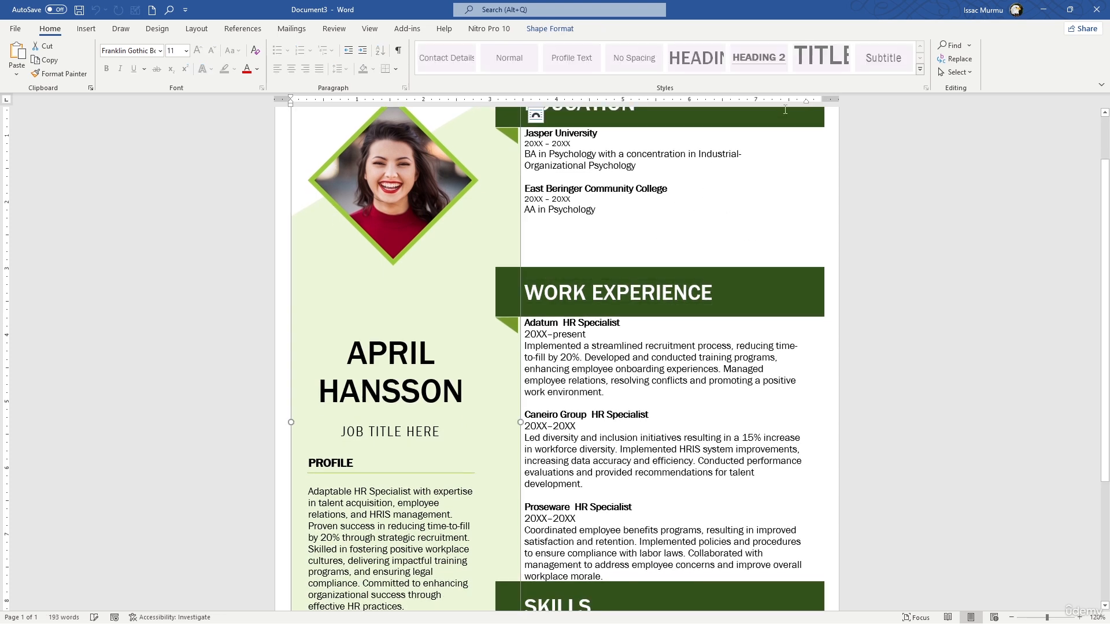
double_click(542, 109)
scroll(542, 174, up, 2)
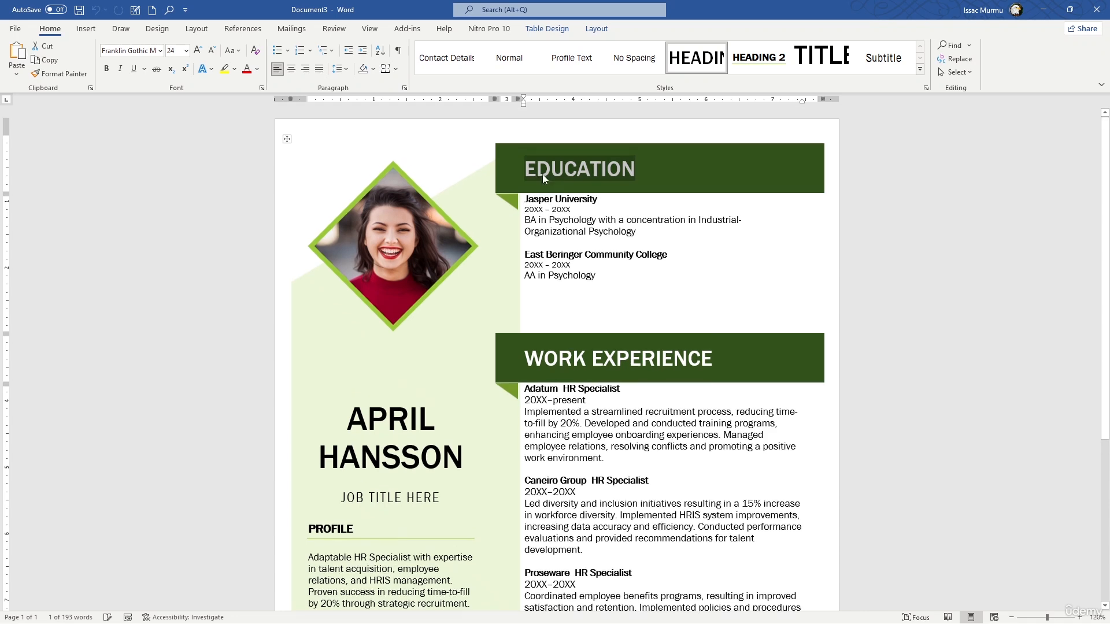
Select the light green sidebar shape behind the photo, try shifting it toward the Education column, and undo the move
click(511, 154)
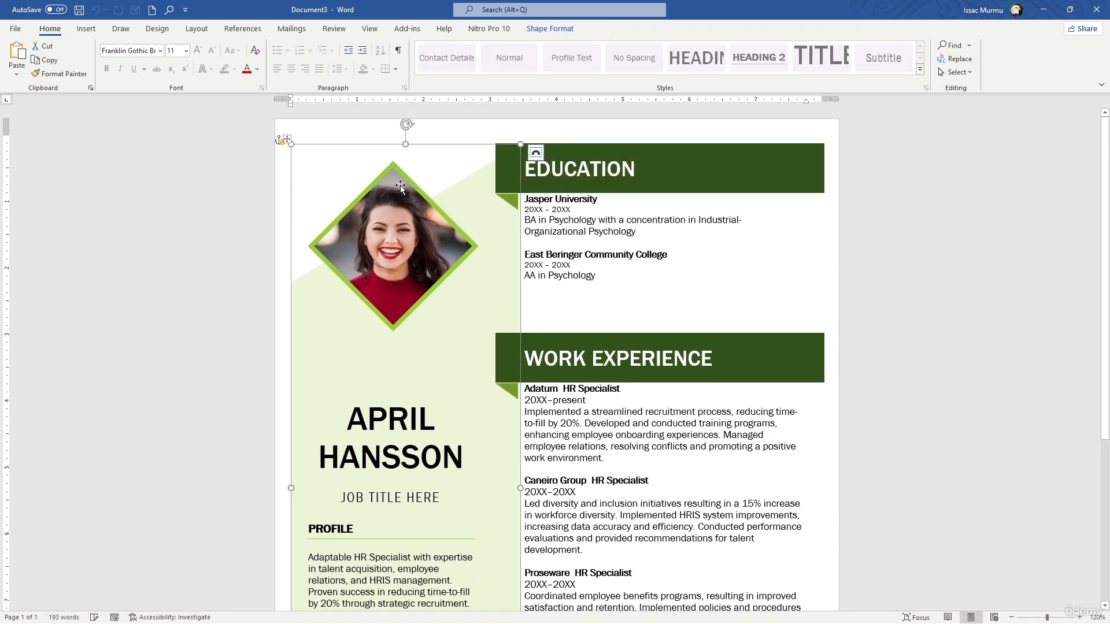
drag(313, 148, 387, 156)
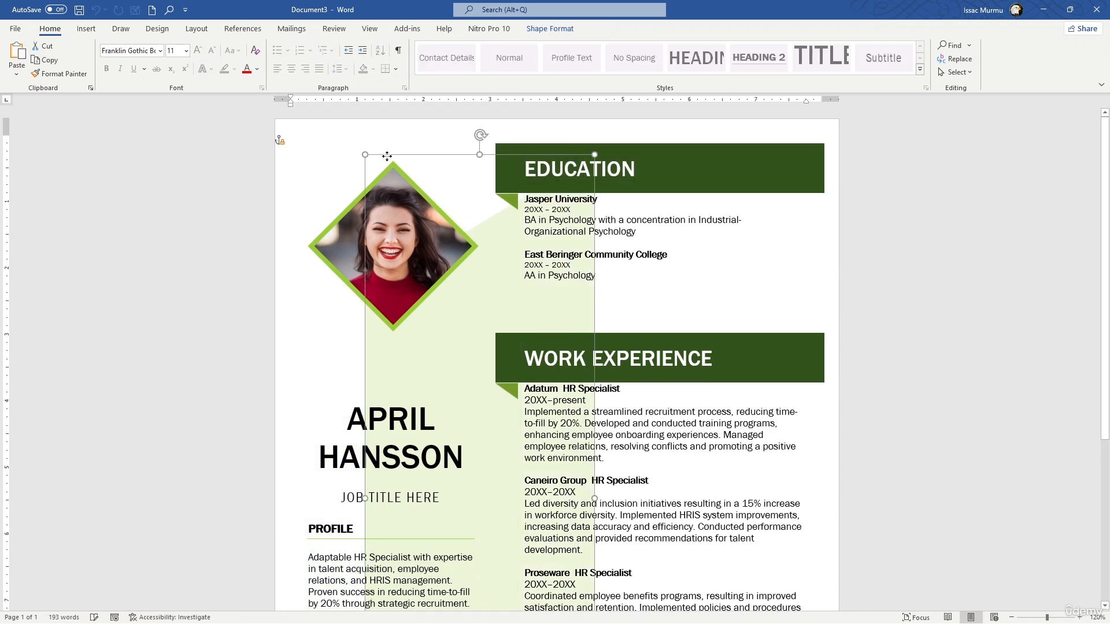
key(ctrl+z)
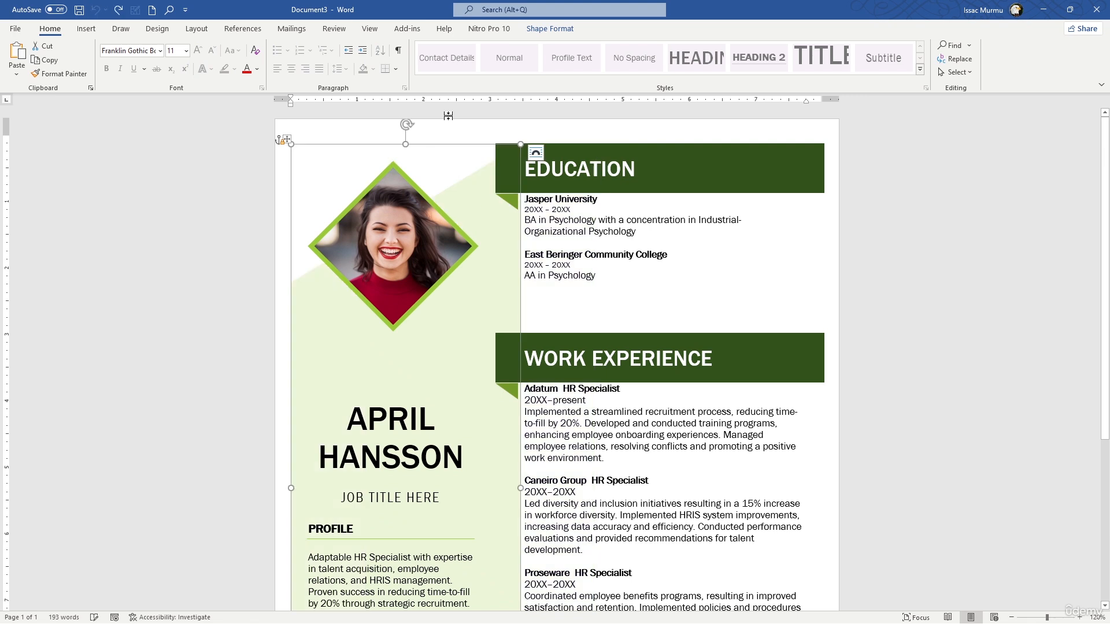
Fill the sidebar shape with Lime, Accent 1, Lighter 40%
click(544, 31)
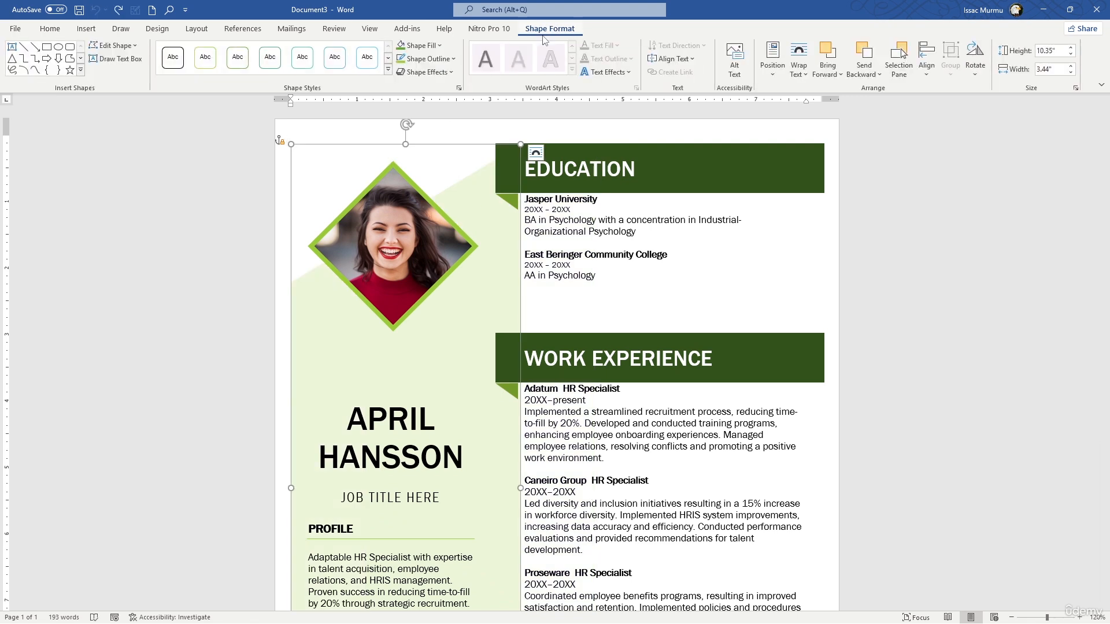
click(435, 49)
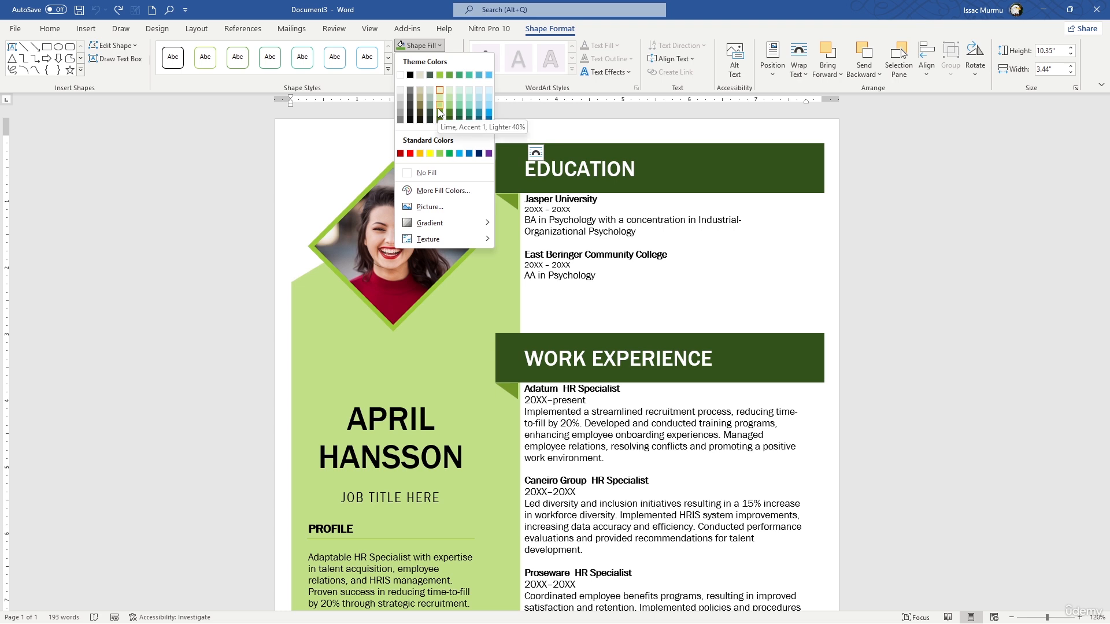
click(441, 107)
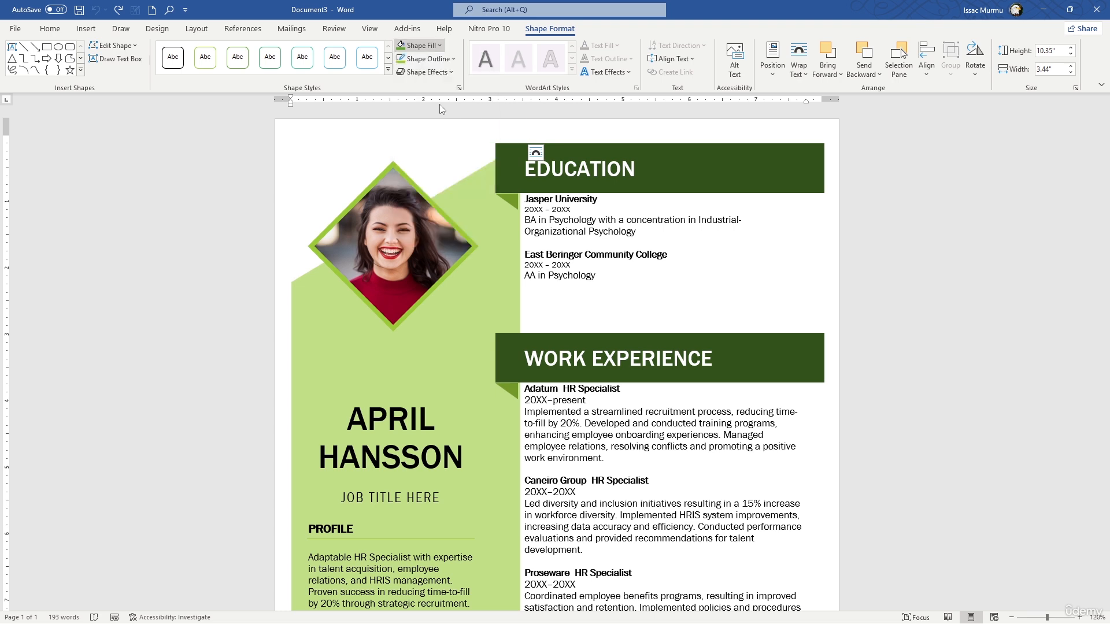
Try a List Tables style with a teal header row on the resume's layout table, and undo it
triple_click(694, 364)
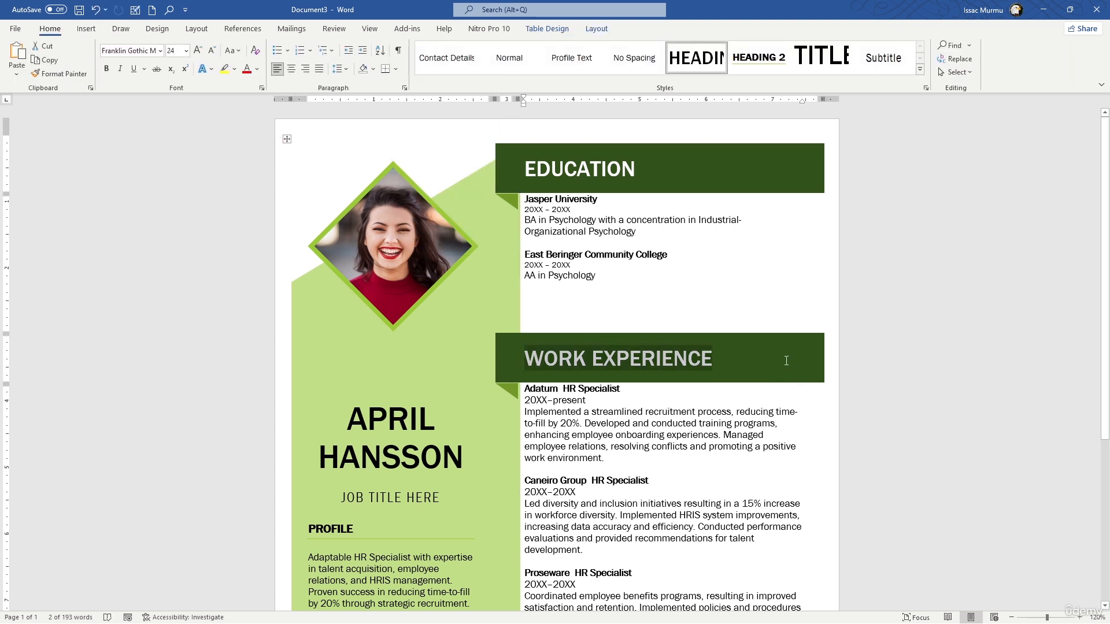
click(547, 28)
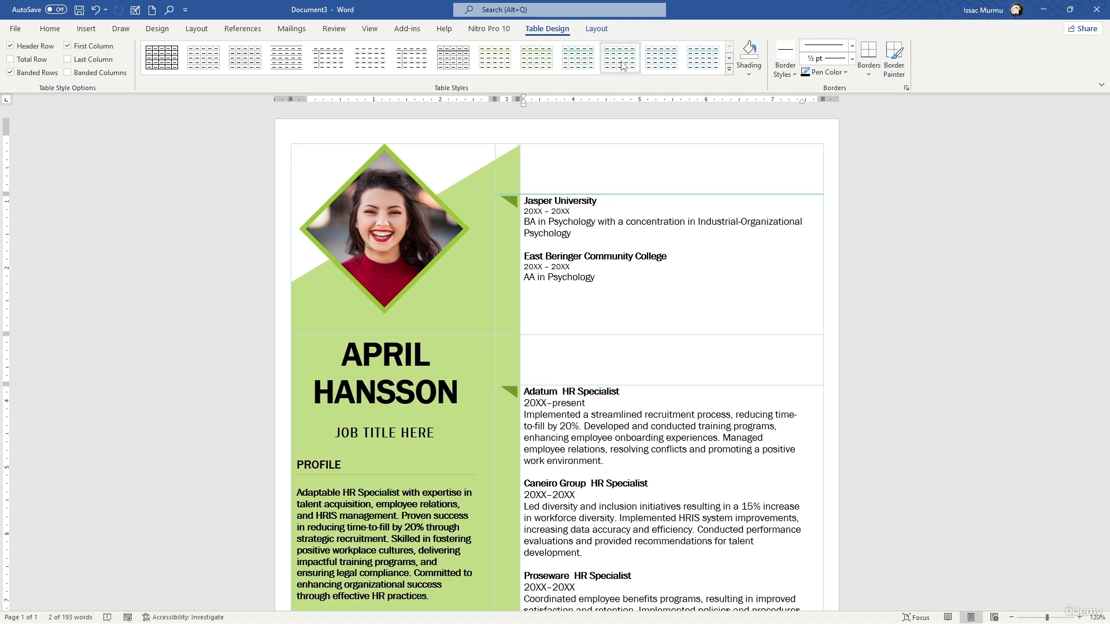
click(728, 69)
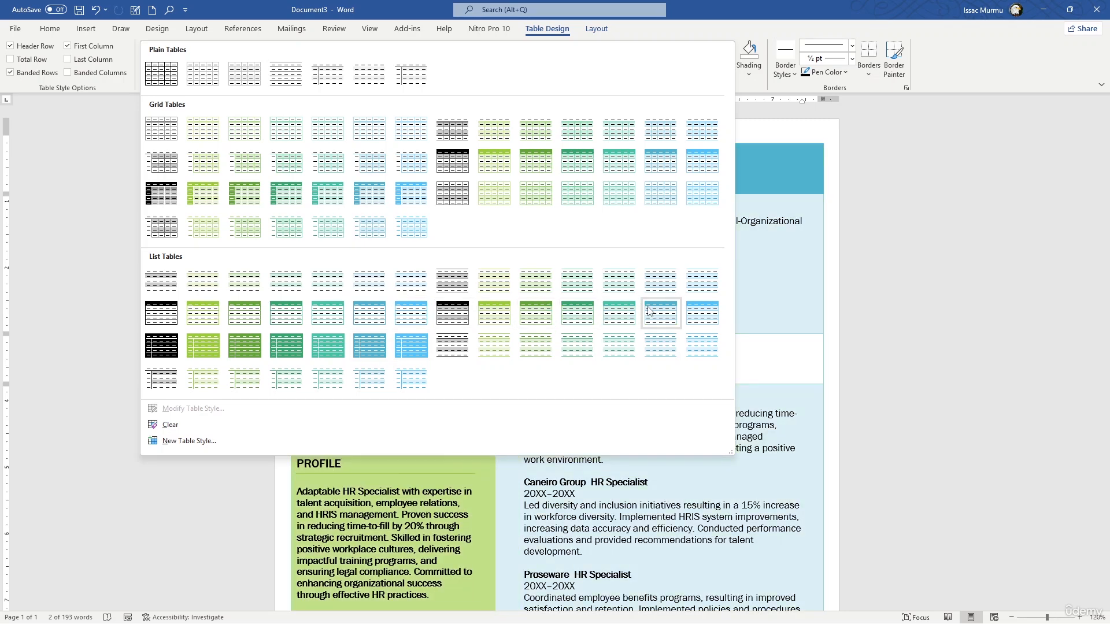
click(329, 320)
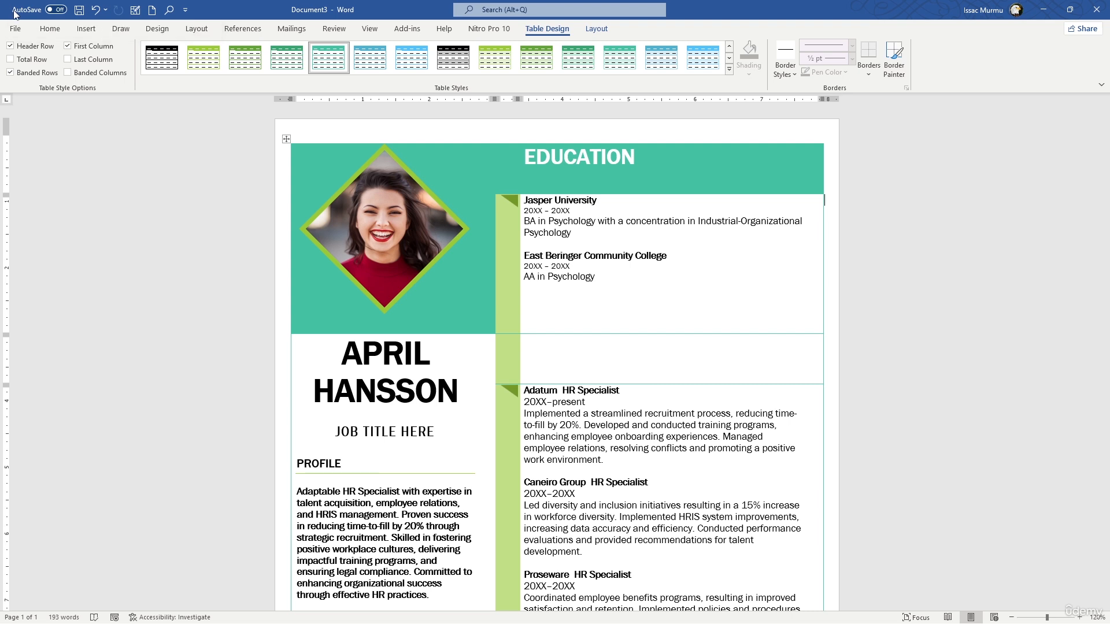
key(ctrl+z)
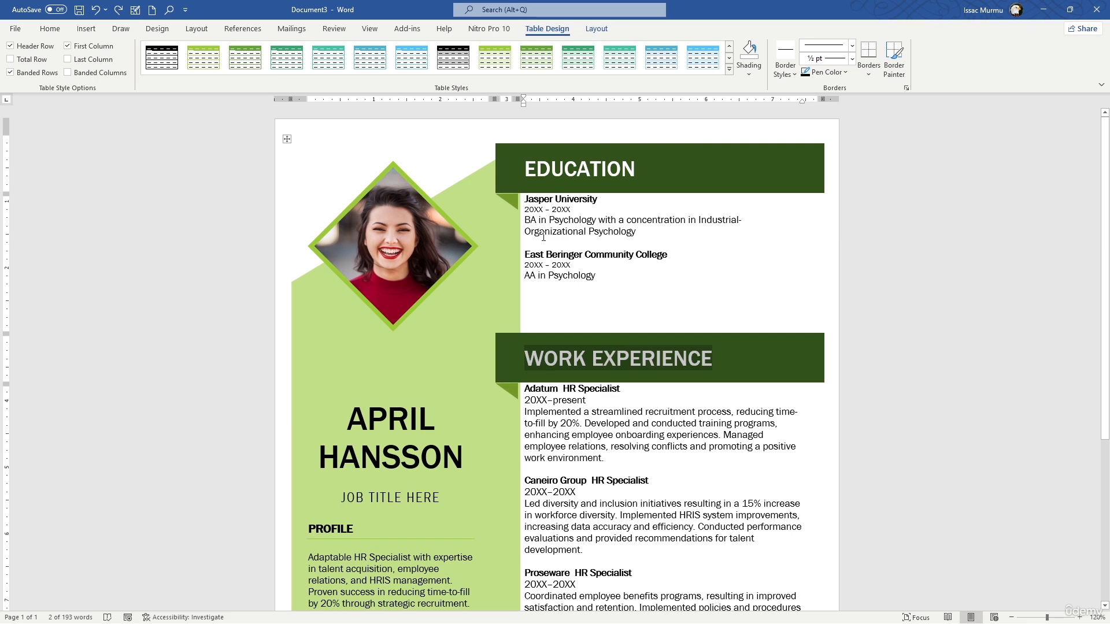
scroll(544, 237, down, 5)
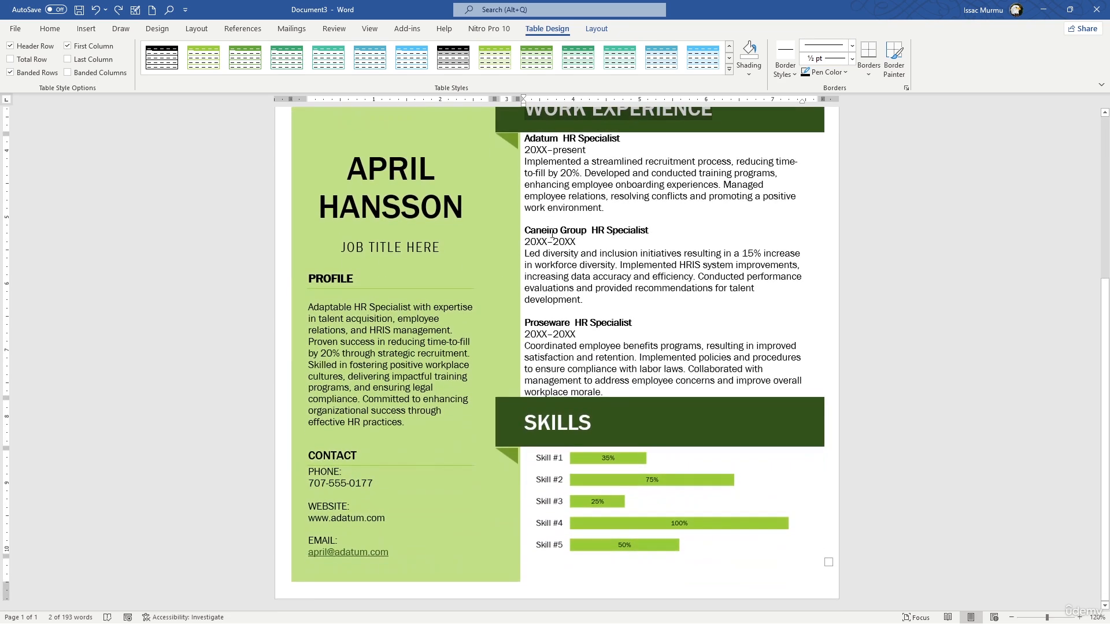
scroll(545, 191, up, 5)
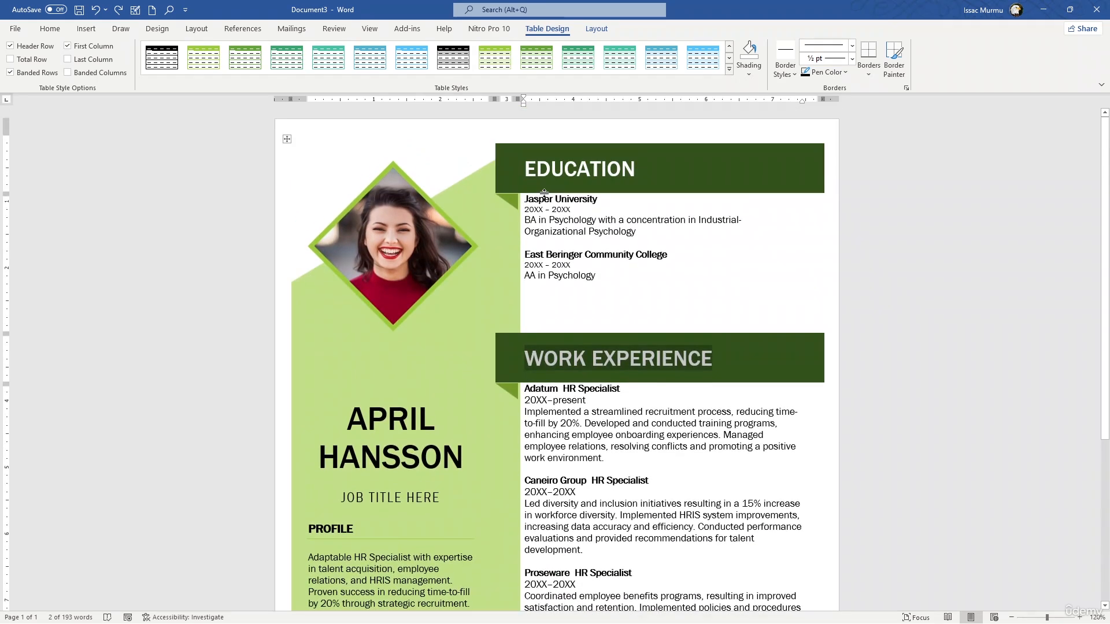
click(498, 220)
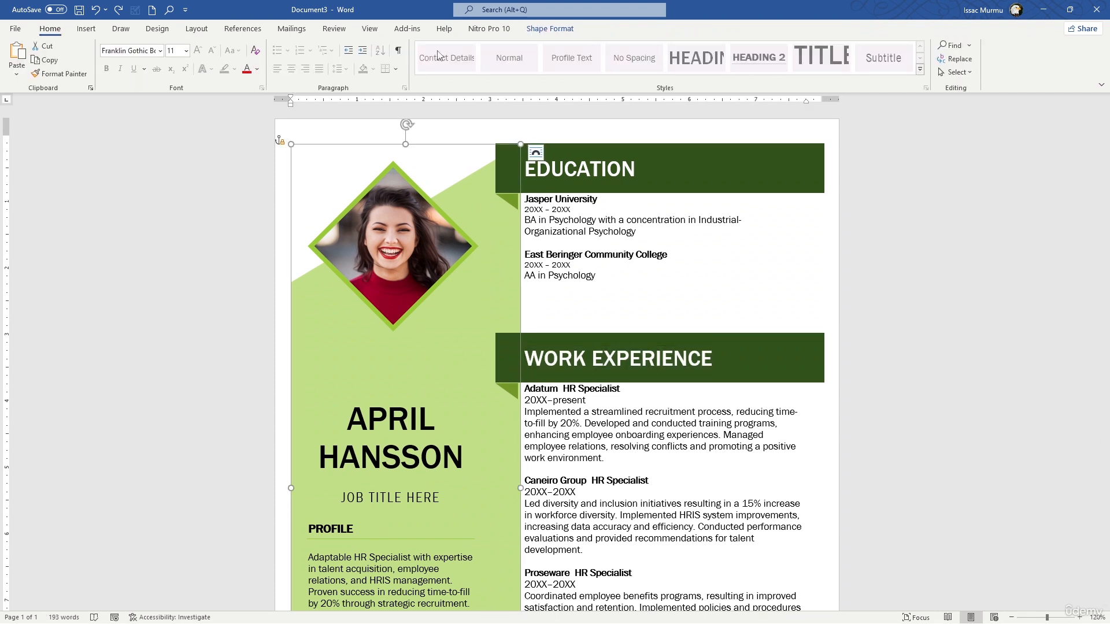
click(549, 29)
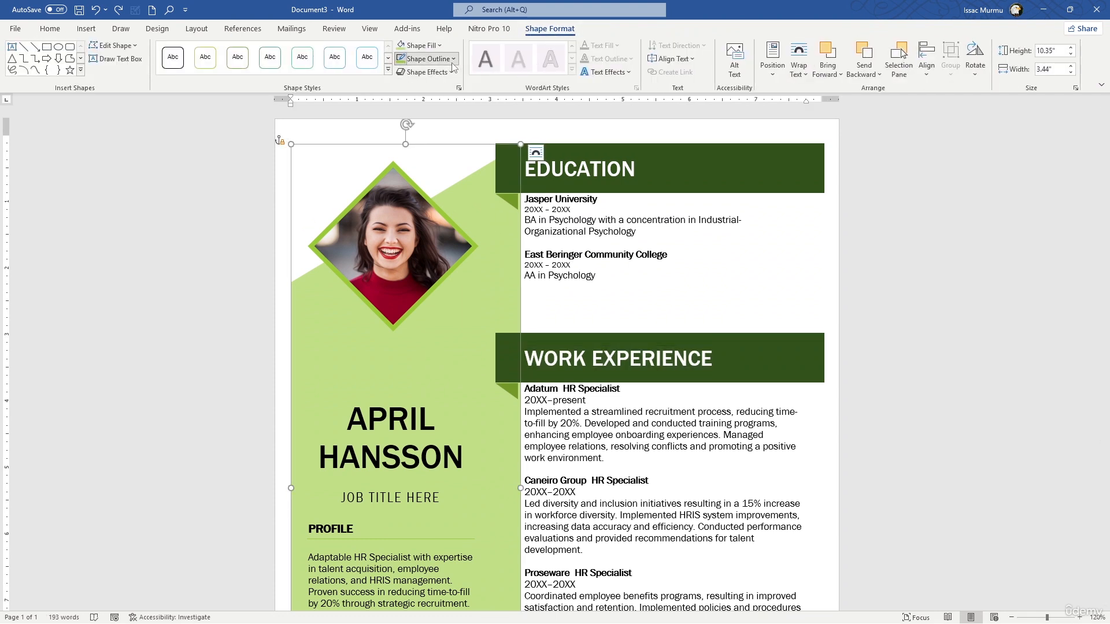
click(428, 59)
click(599, 155)
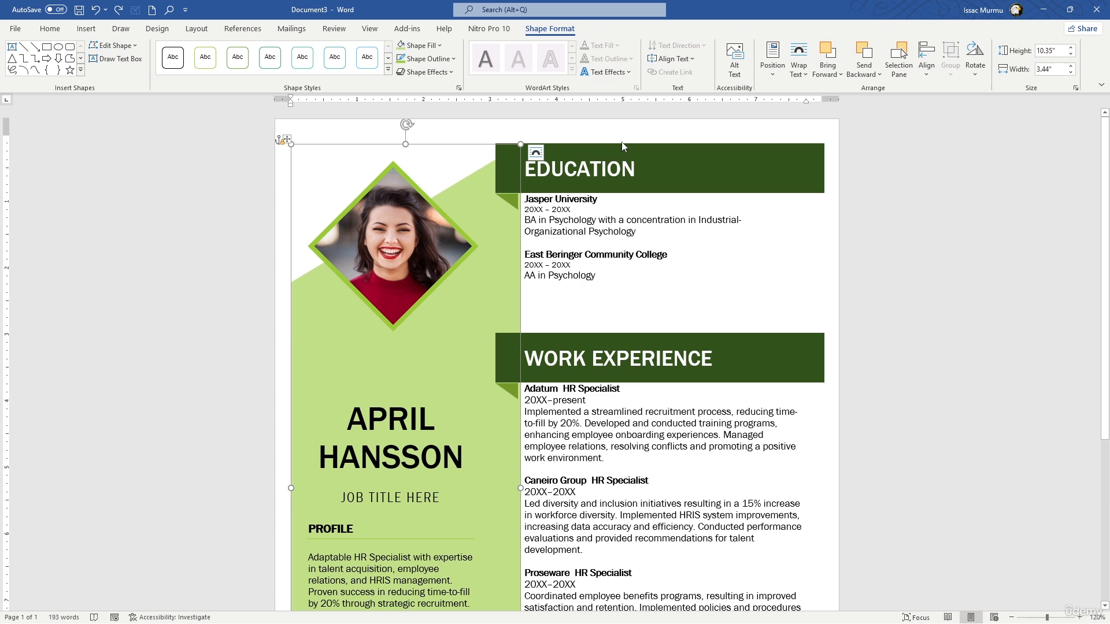
Try a green banded Grid Tables style on the resume's layout table after selecting the Education and Work Experience column, and undo it
click(506, 120)
click(543, 142)
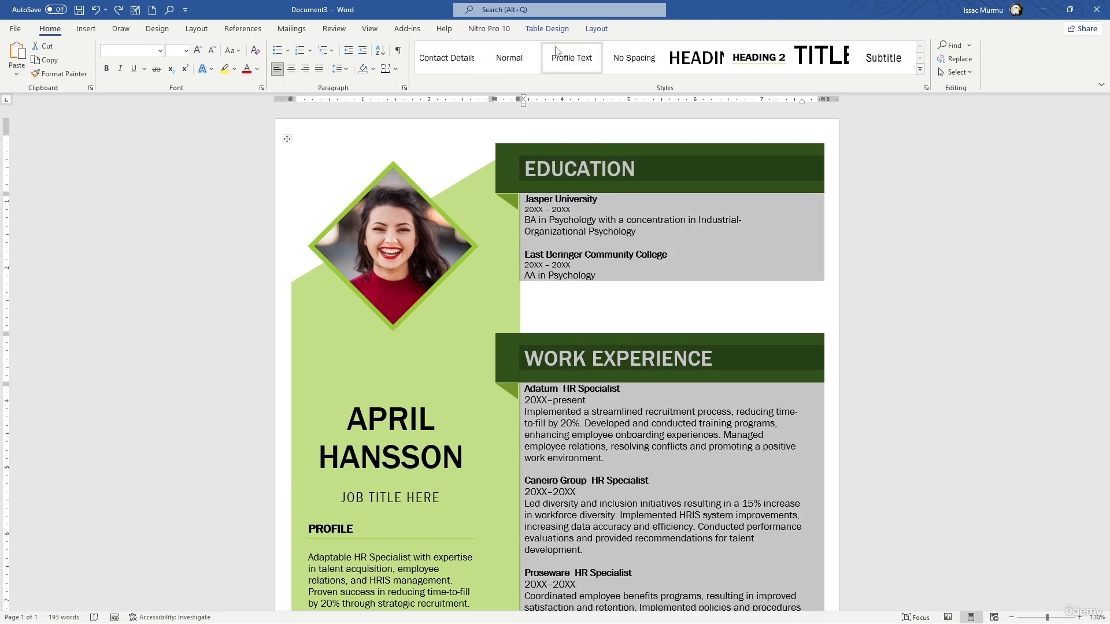
click(562, 33)
click(598, 32)
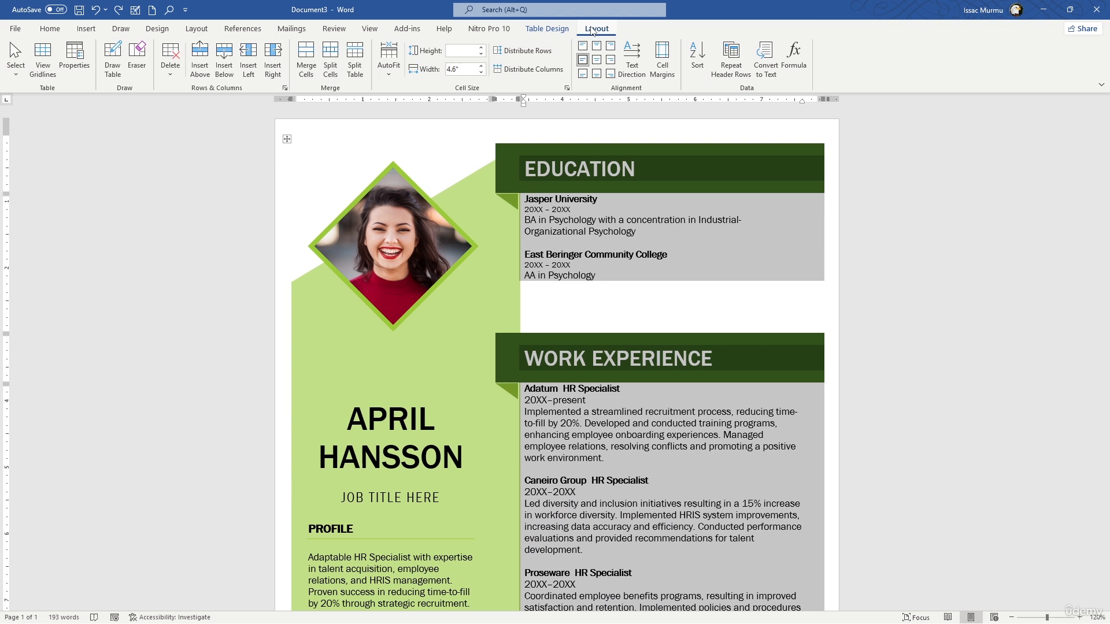
click(547, 29)
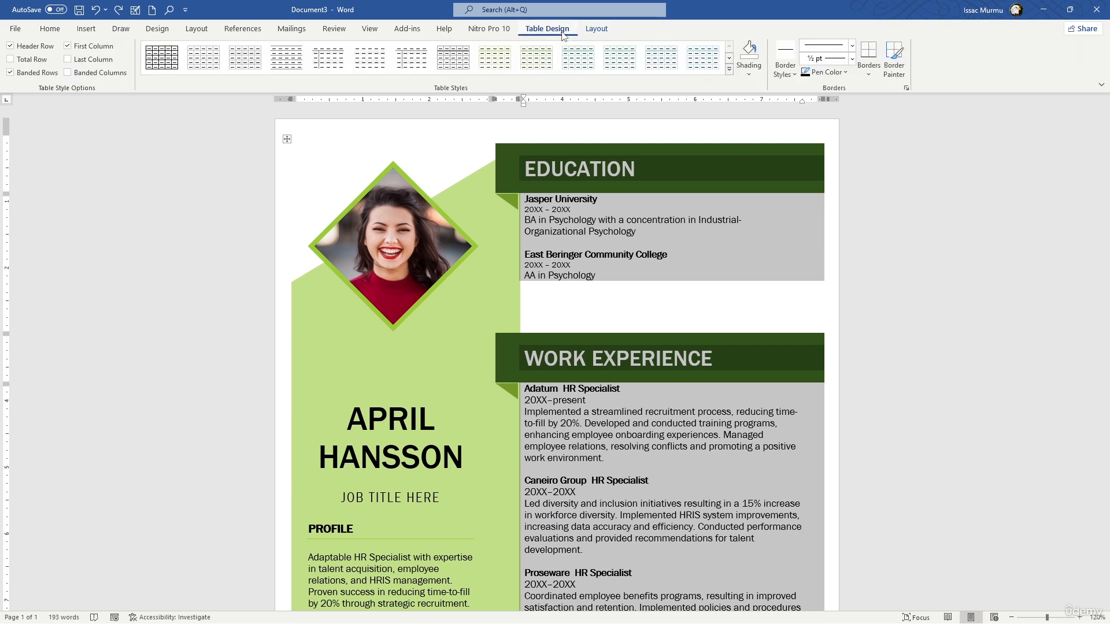
click(730, 70)
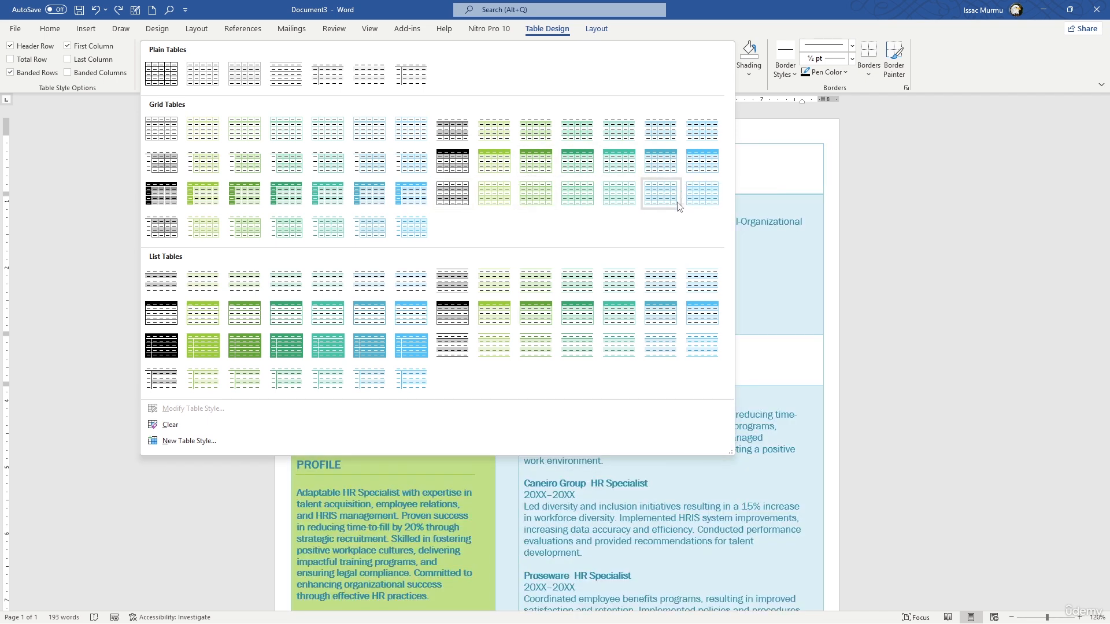
click(303, 230)
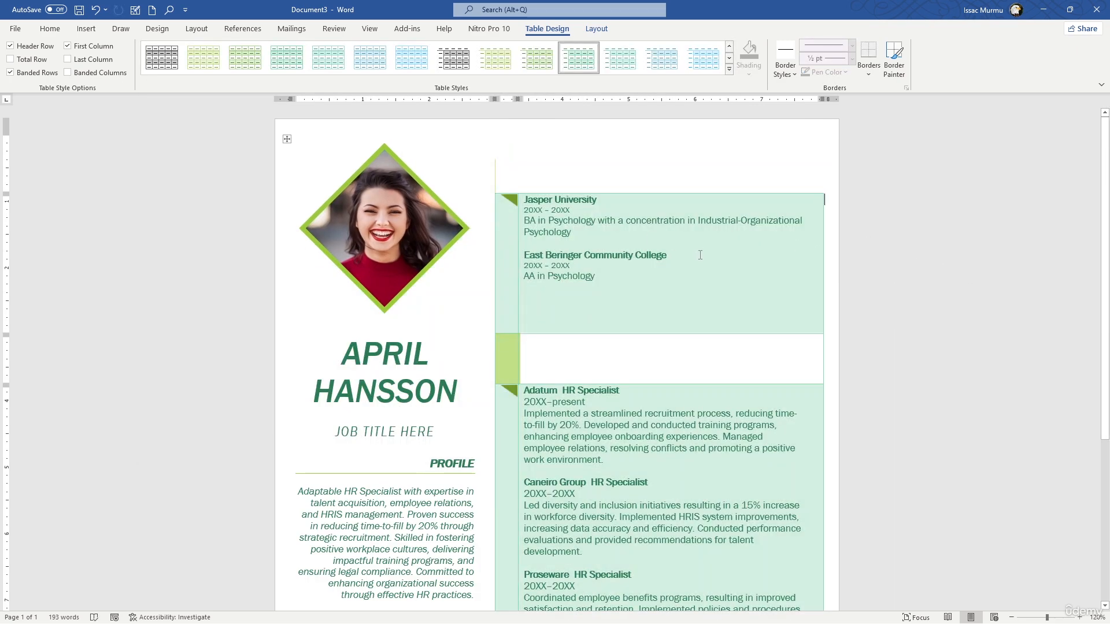
key(ctrl+z)
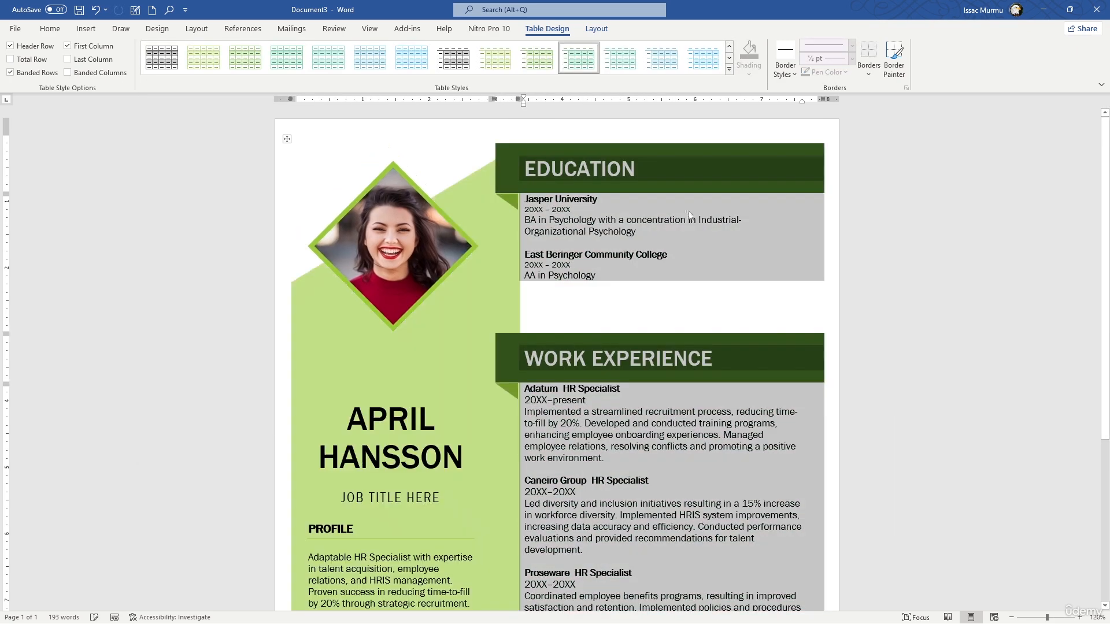
Fill the small triangle below the Education heading bar with a dark teal theme color
double_click(582, 169)
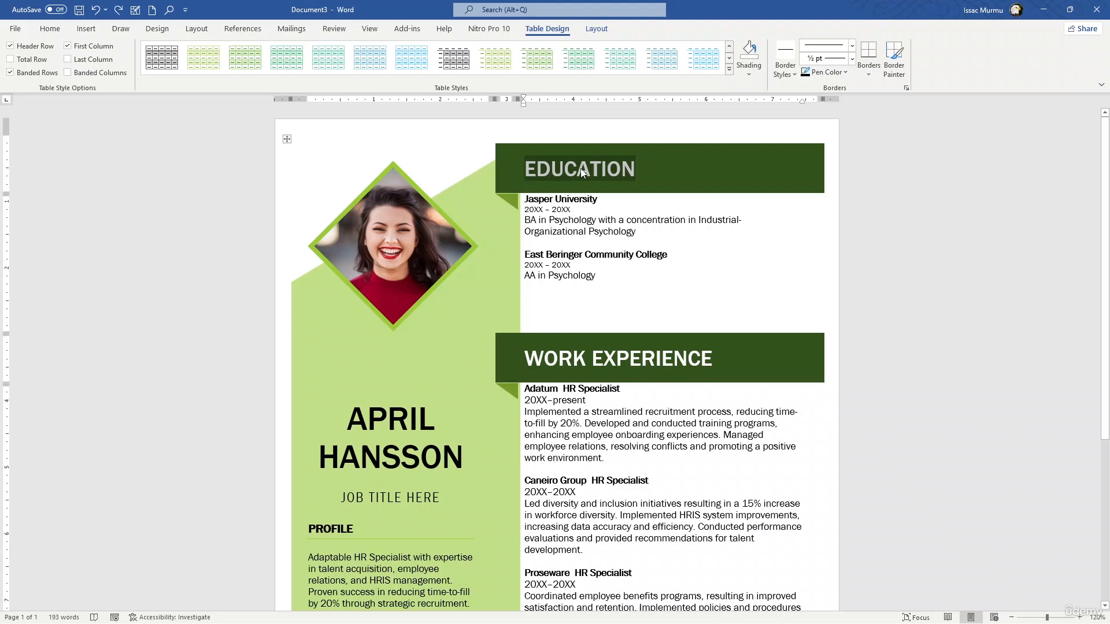
click(510, 201)
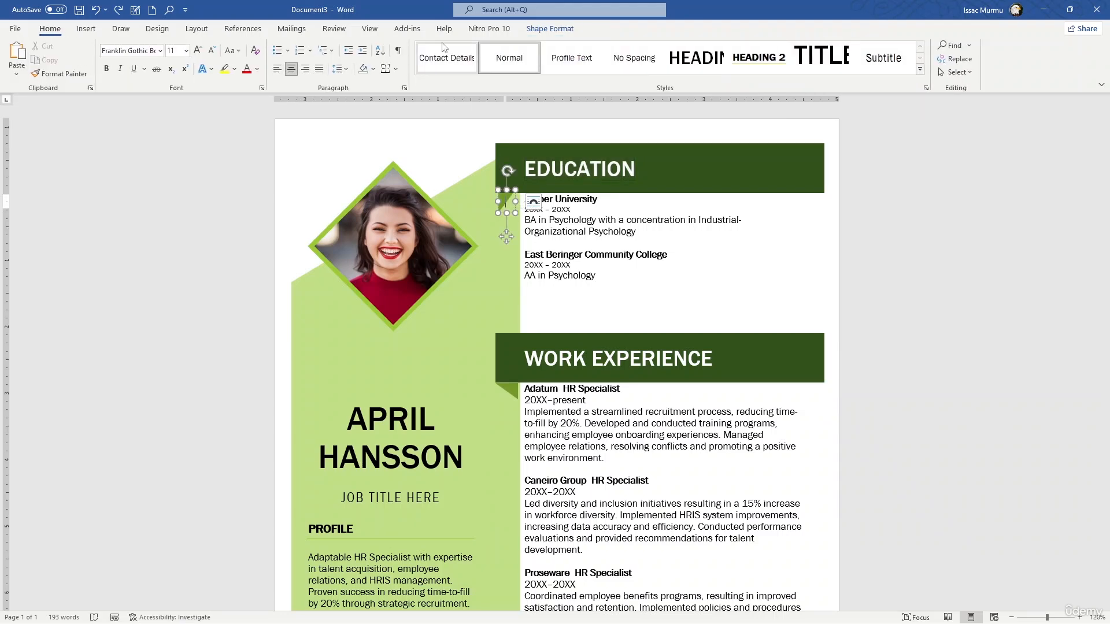
click(545, 29)
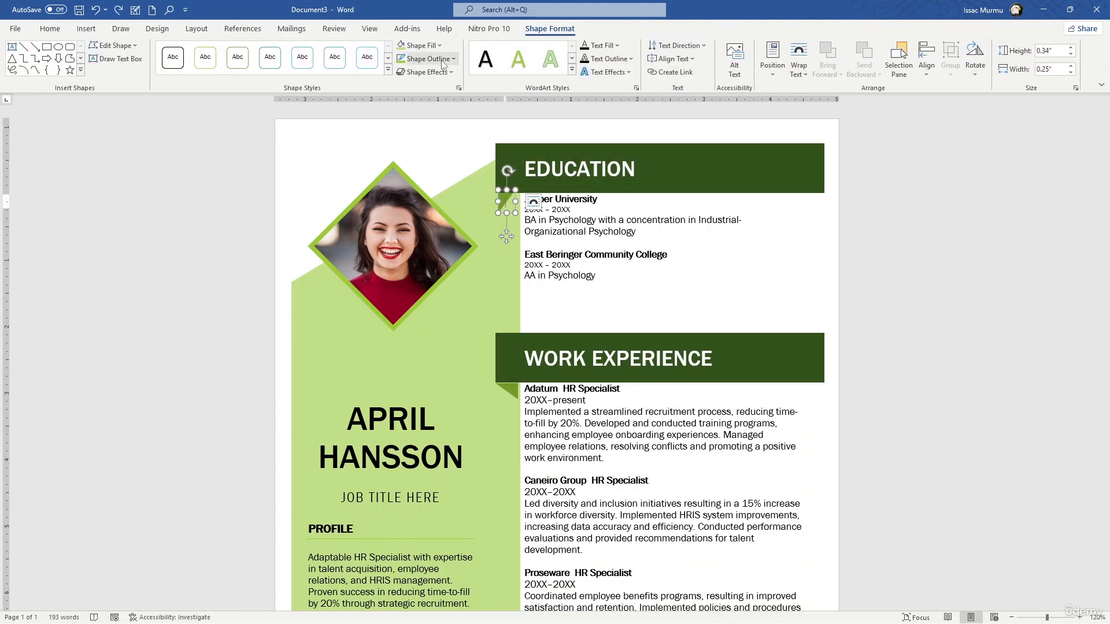
click(419, 45)
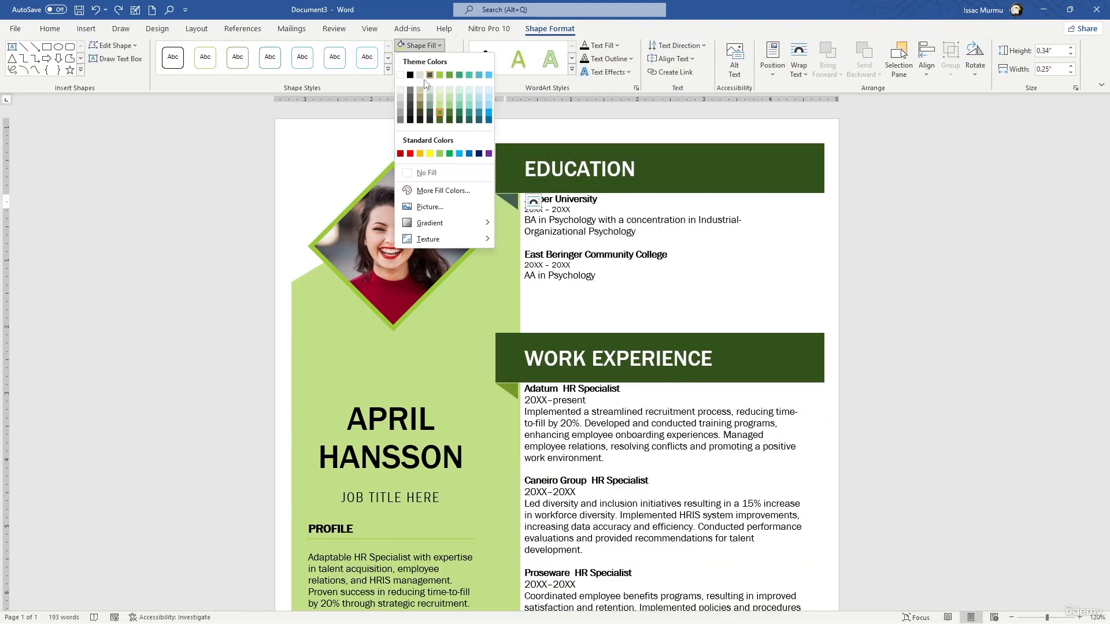
click(467, 120)
click(747, 238)
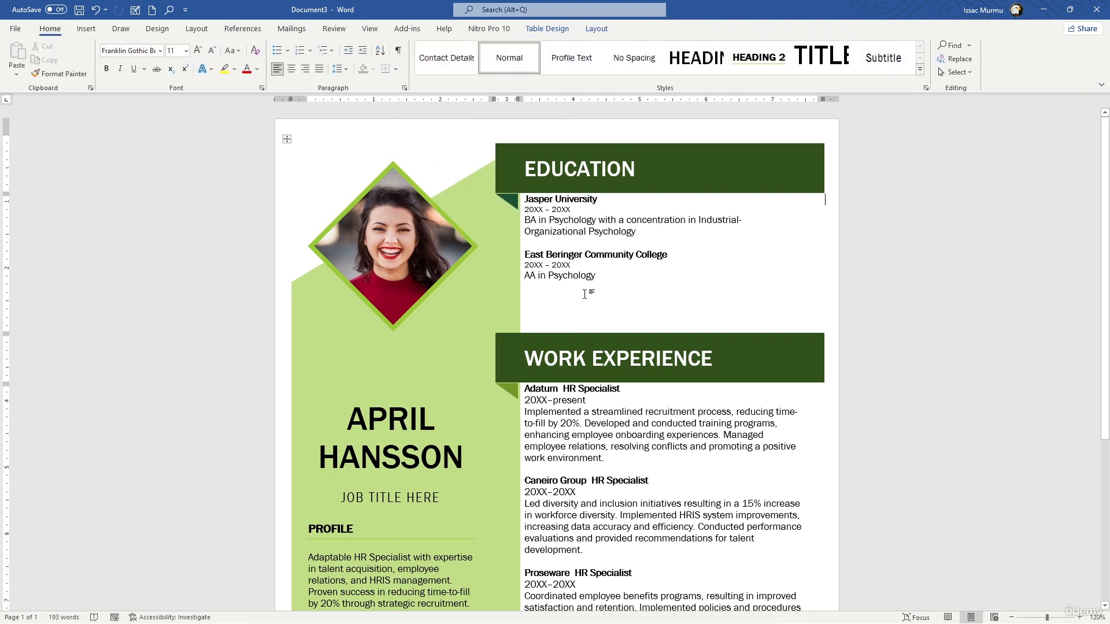
Try saving the resume to the Documents folder with the file type set to Word Template, and cancel the save
scroll(588, 294, down, 1)
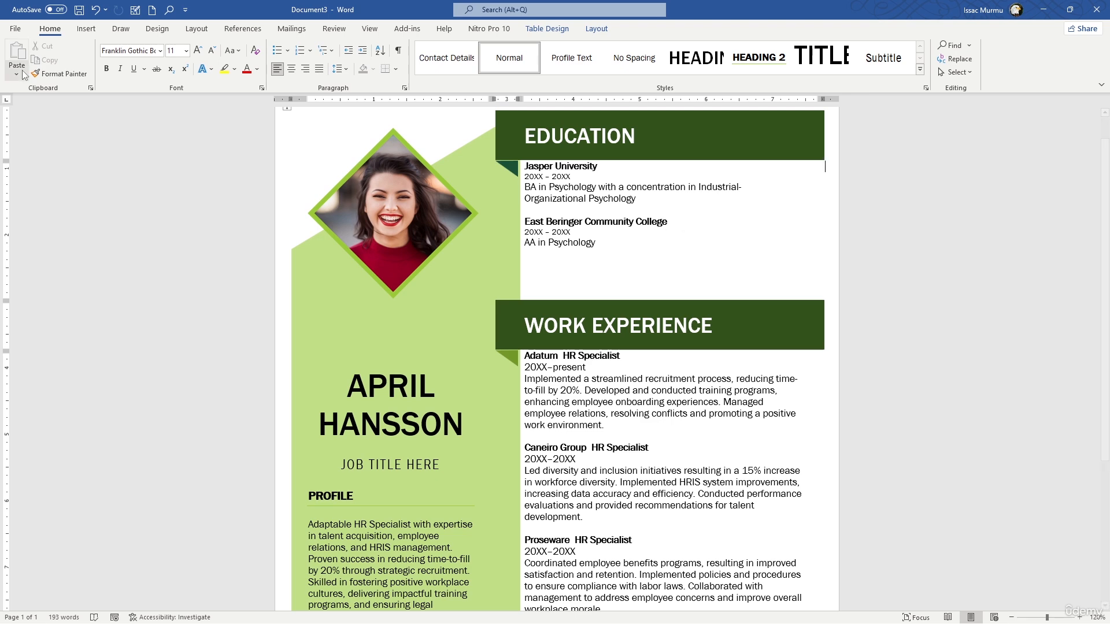
scroll(893, 177, down, 3)
scroll(893, 177, down, 1)
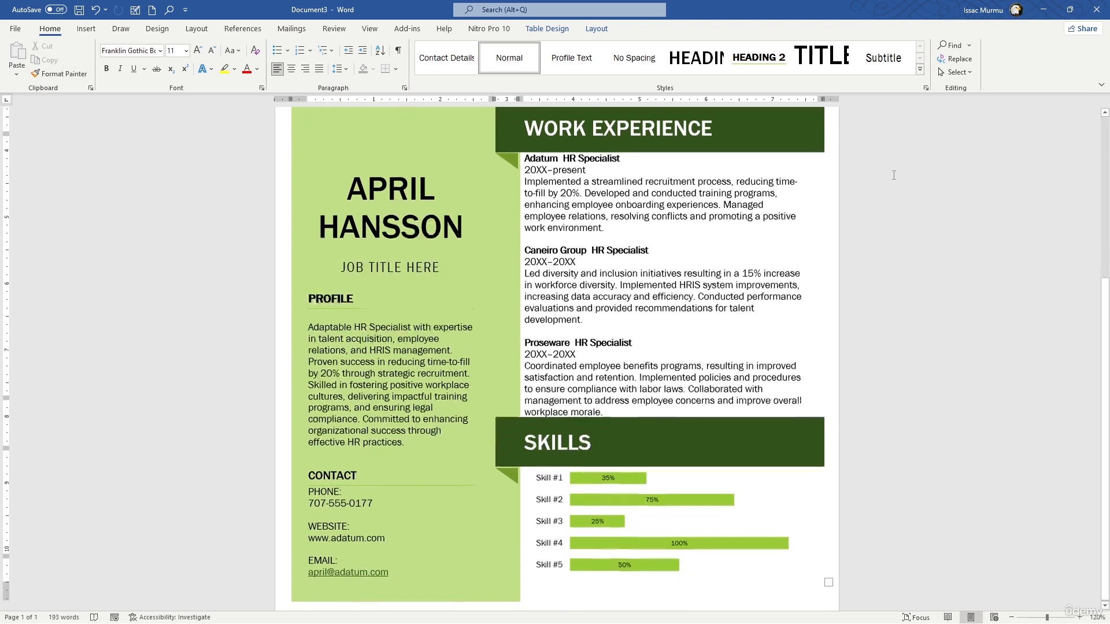
scroll(372, 149, up, 4)
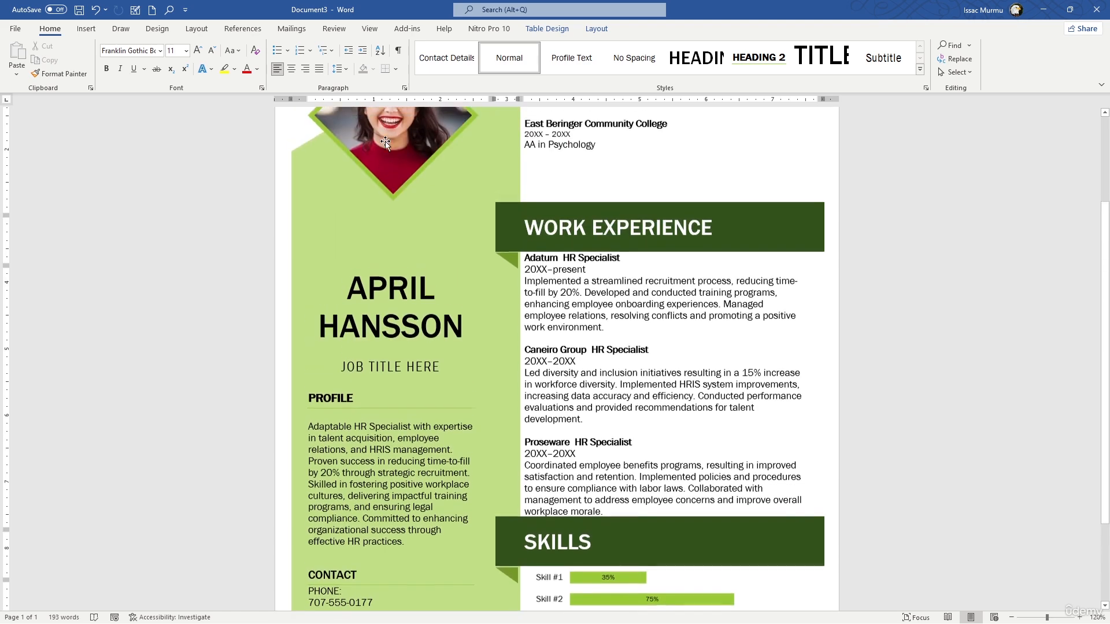
click(15, 29)
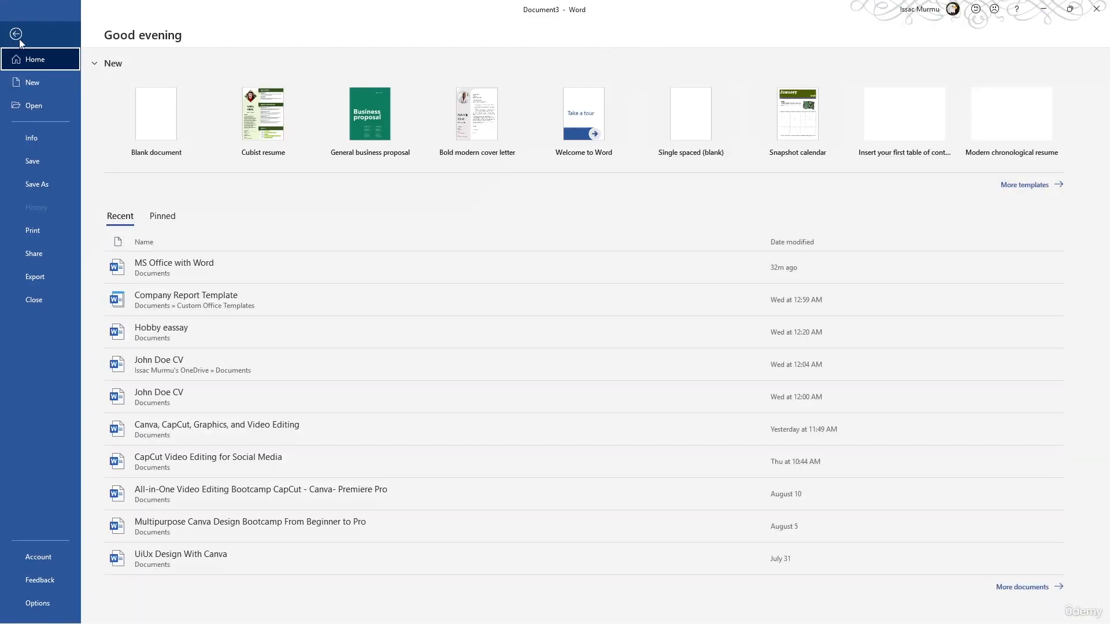
click(47, 185)
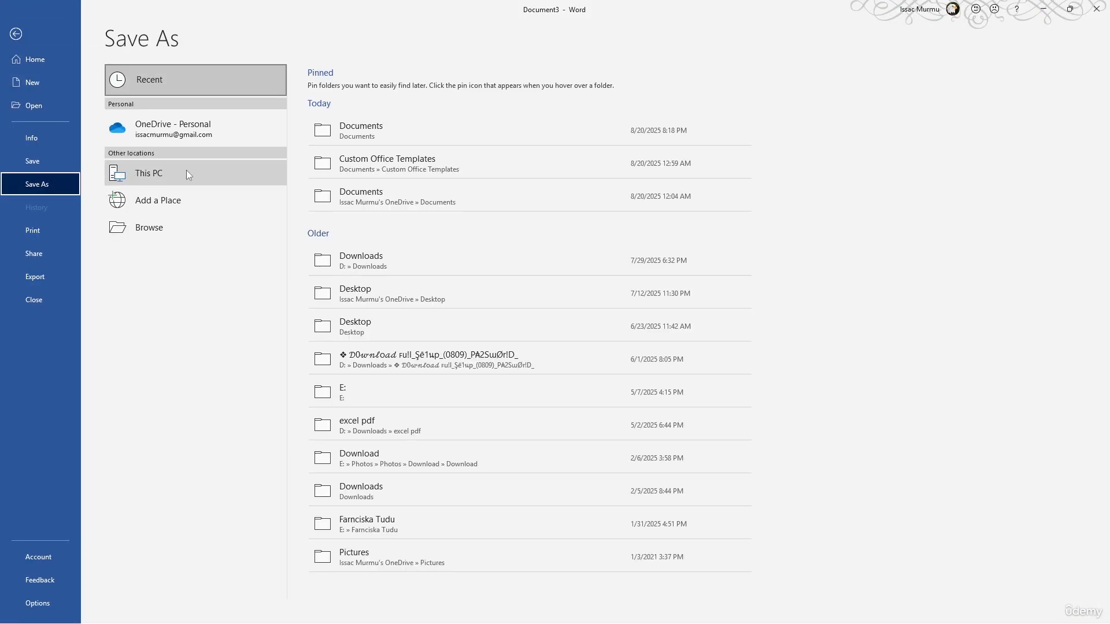
click(381, 137)
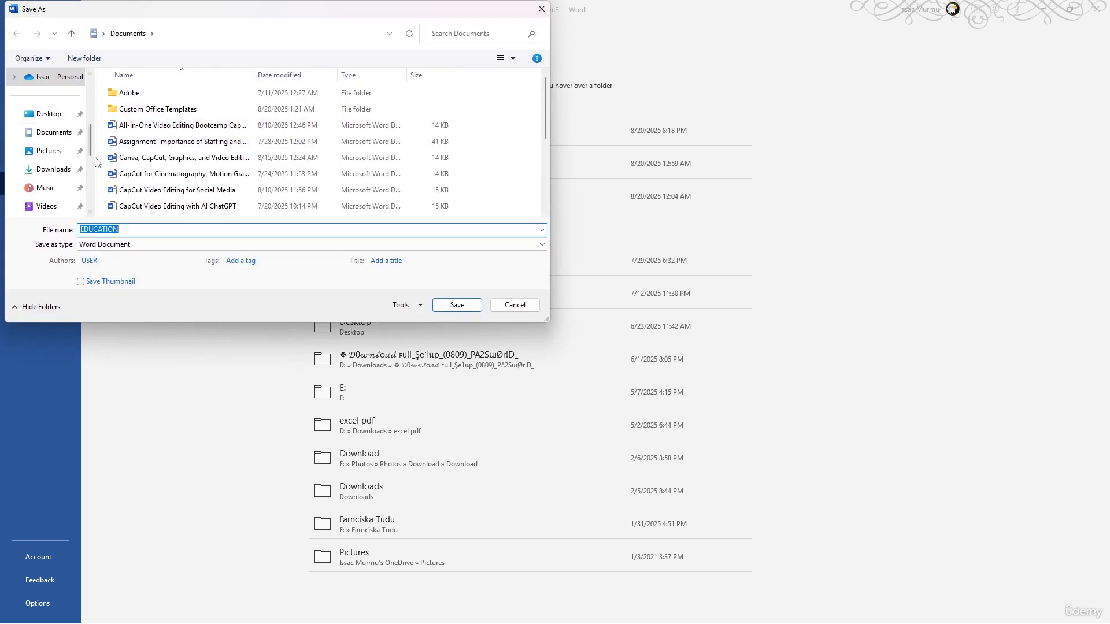
click(258, 244)
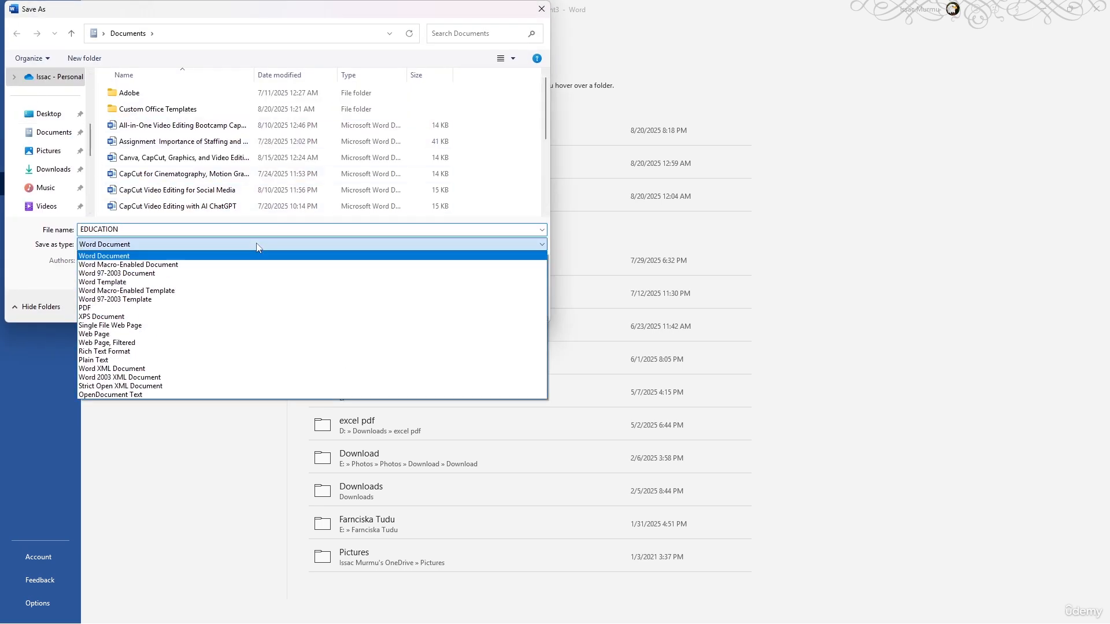
click(173, 283)
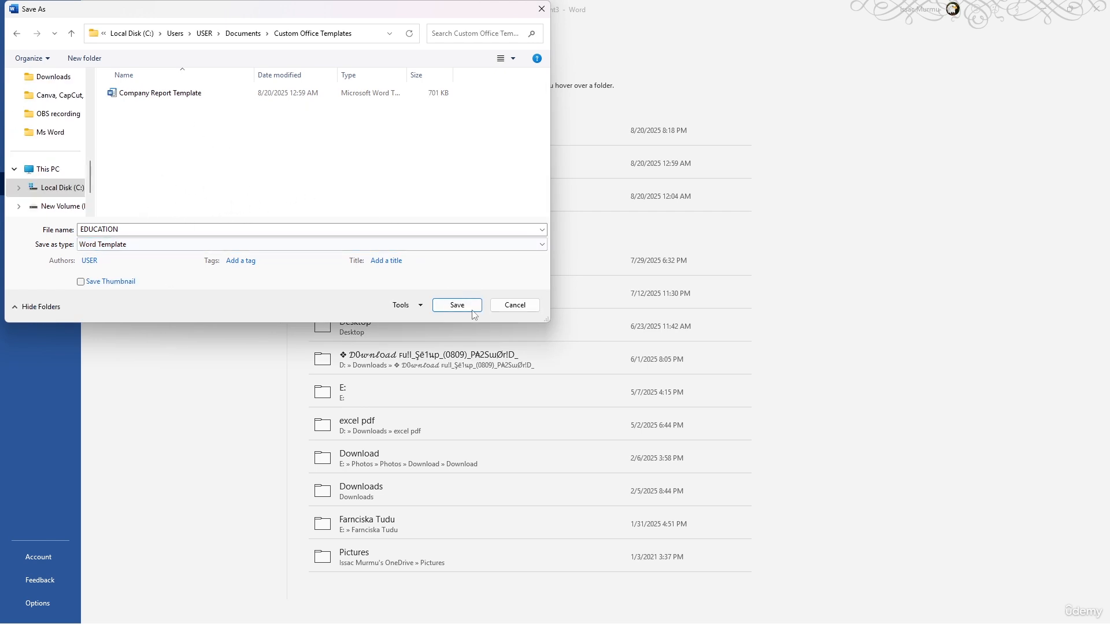
click(509, 305)
click(9, 31)
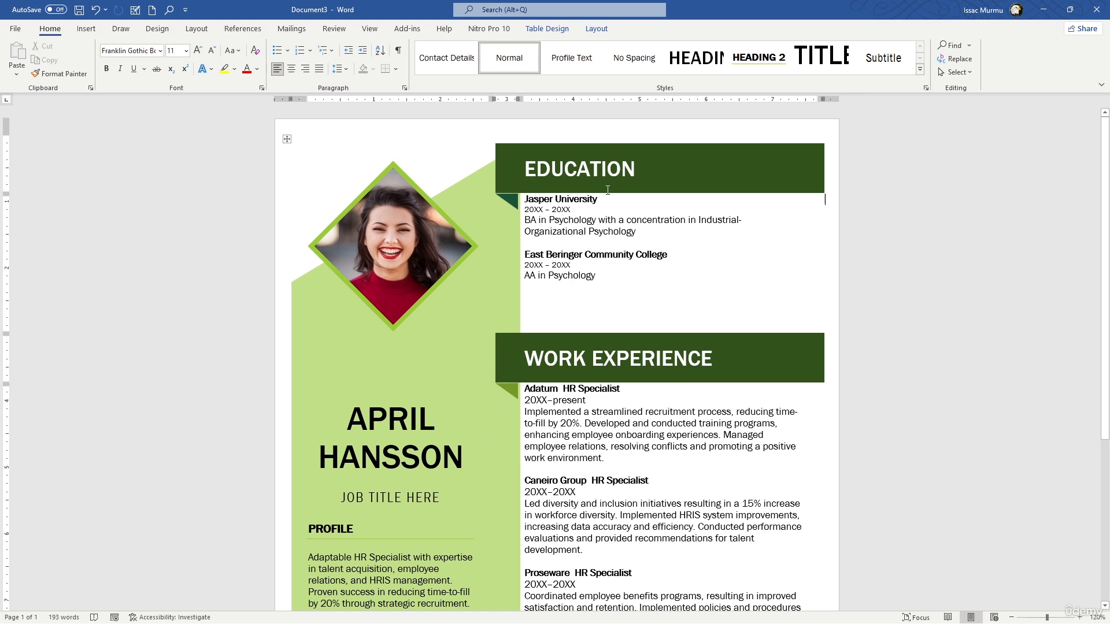
Switch from the resume to the Annual Sales Report 2025 document, Document1
key(alt+Tab)
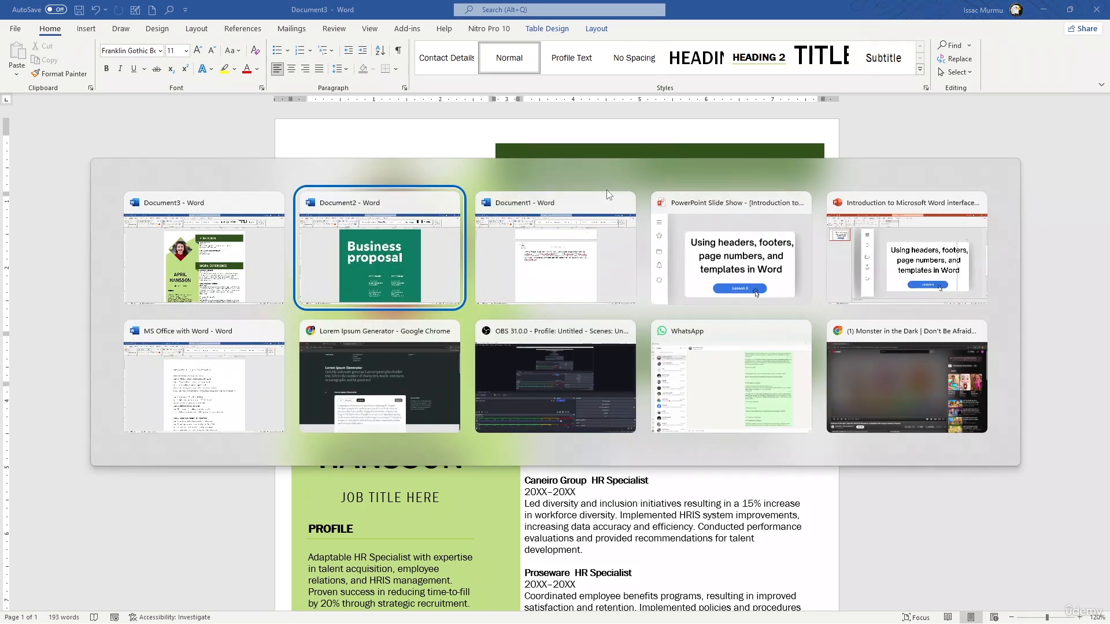
key(alt+Tab)
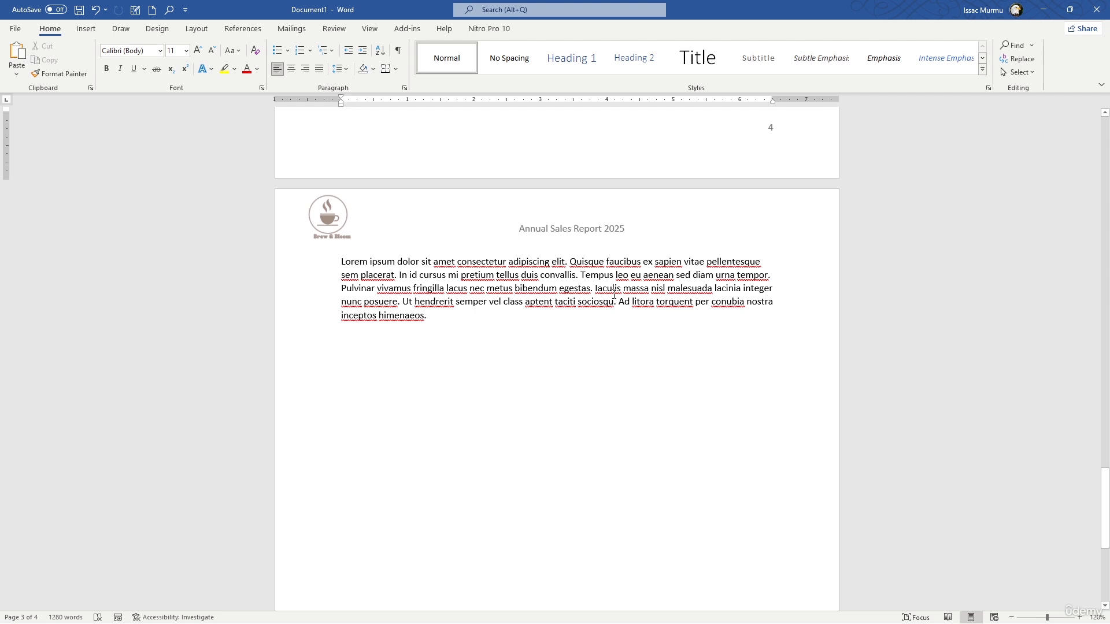
key(alt+Tab)
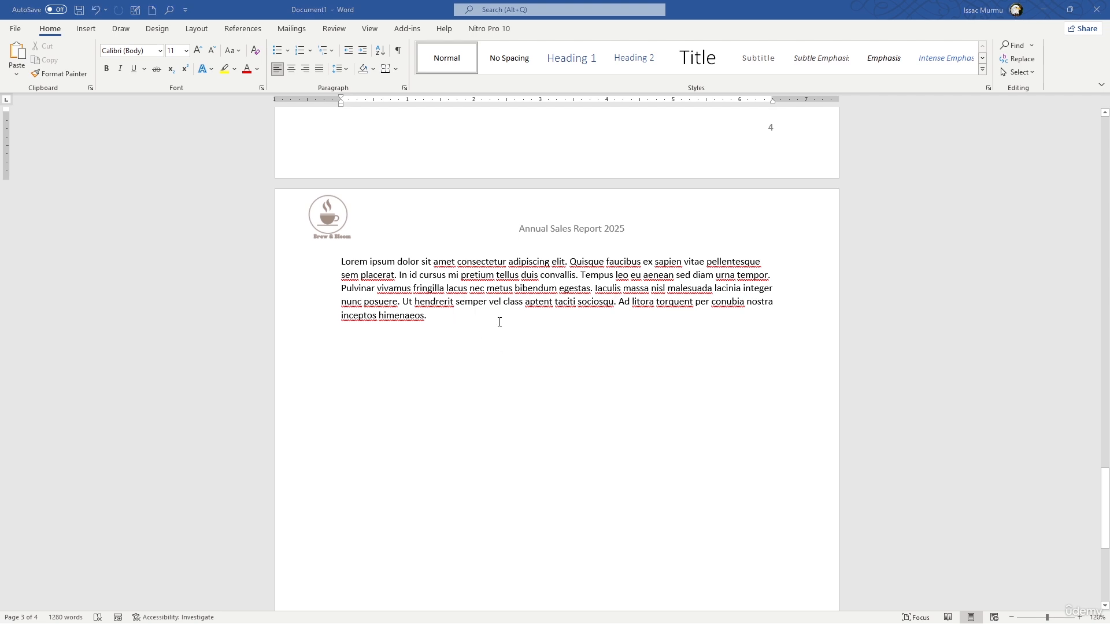